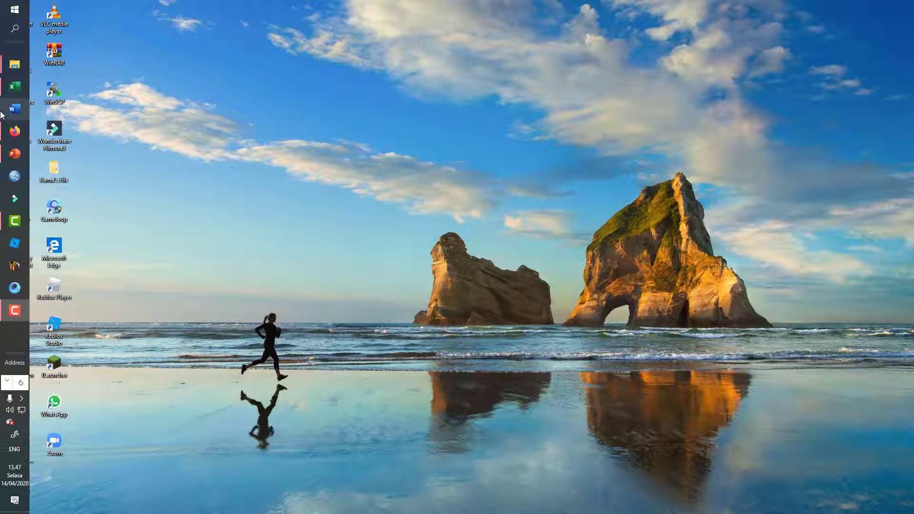
Launch IBM SPSS Statistics 22 and choose New Dataset in the start-up dialog.
left_click(11, 176)
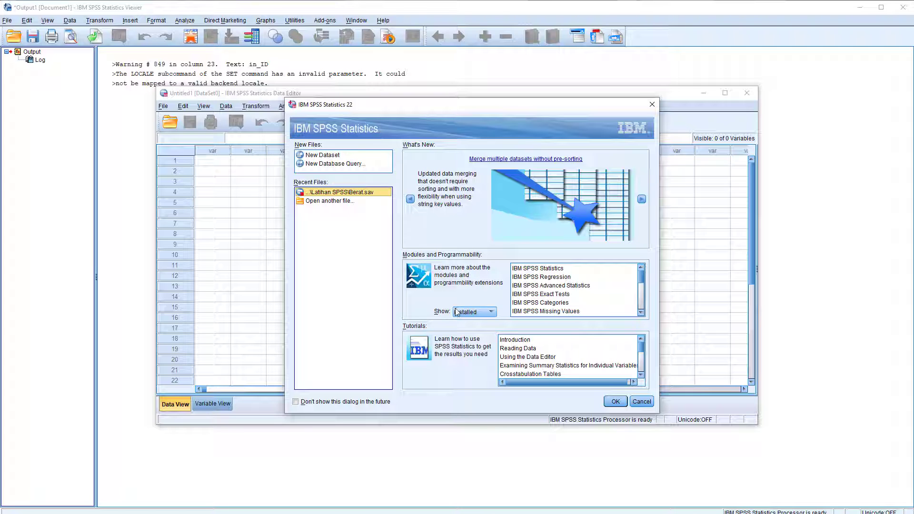
mouse_move(432, 109)
left_mouse_down()
mouse_move(469, 143)
mouse_move(411, 113)
mouse_move(438, 99)
mouse_move(444, 111)
left_mouse_up()
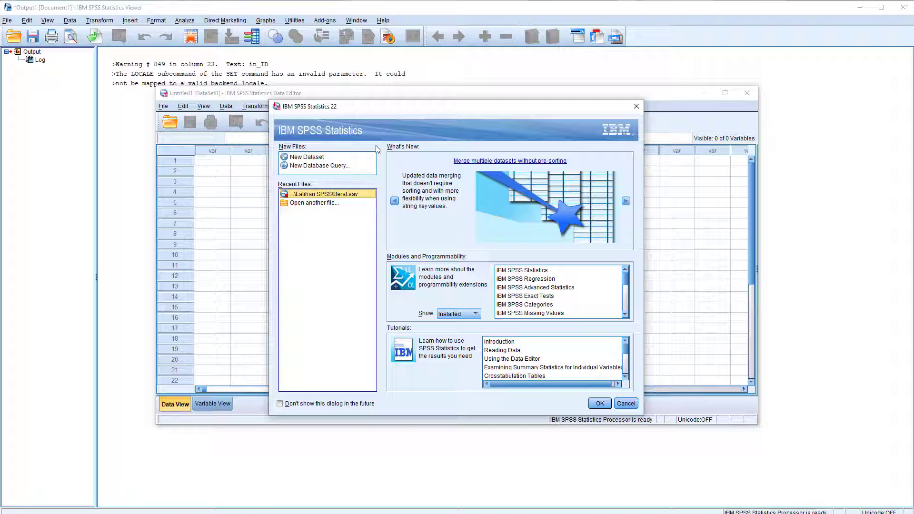
left_click(308, 159)
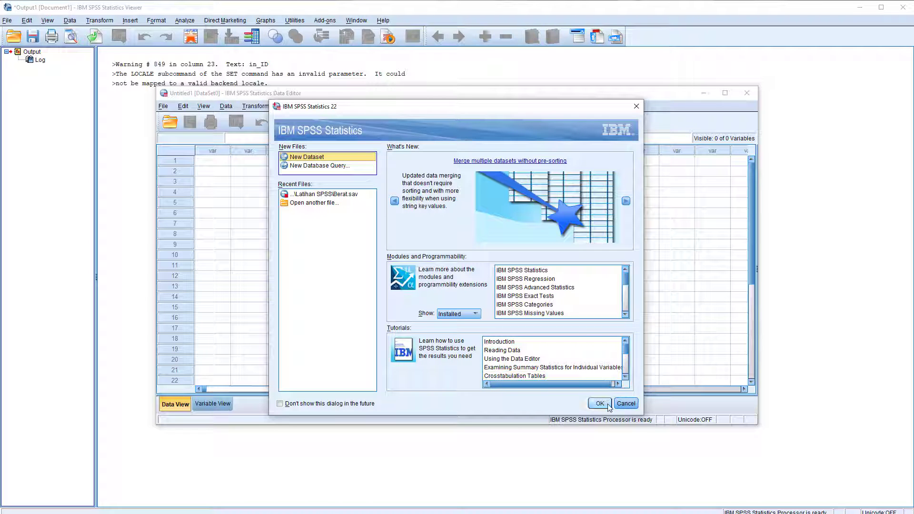
left_click(626, 403)
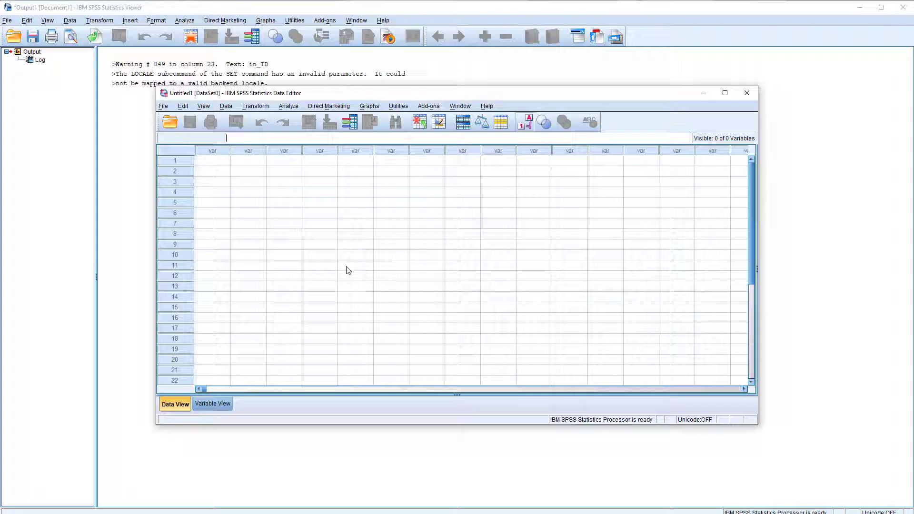
Switch back and forth between Data View and Variable View of the empty dataset.
left_click(321, 215)
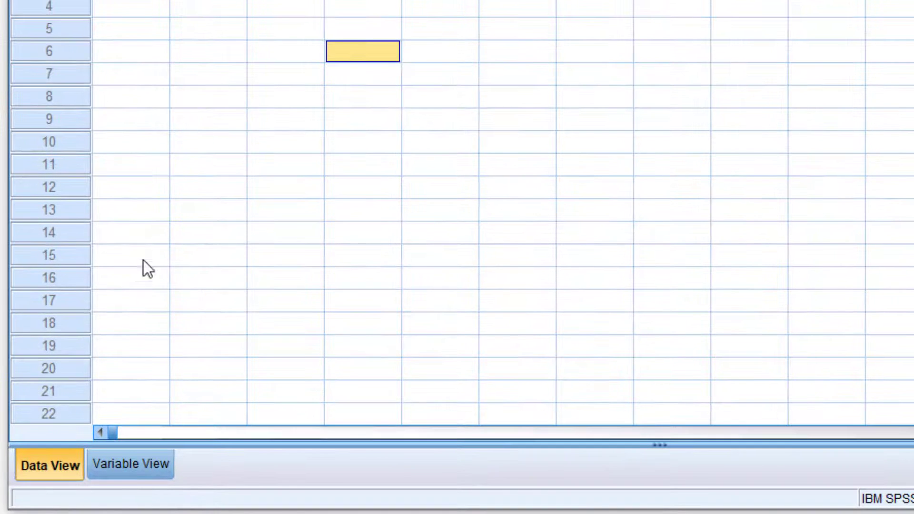
left_click(144, 469)
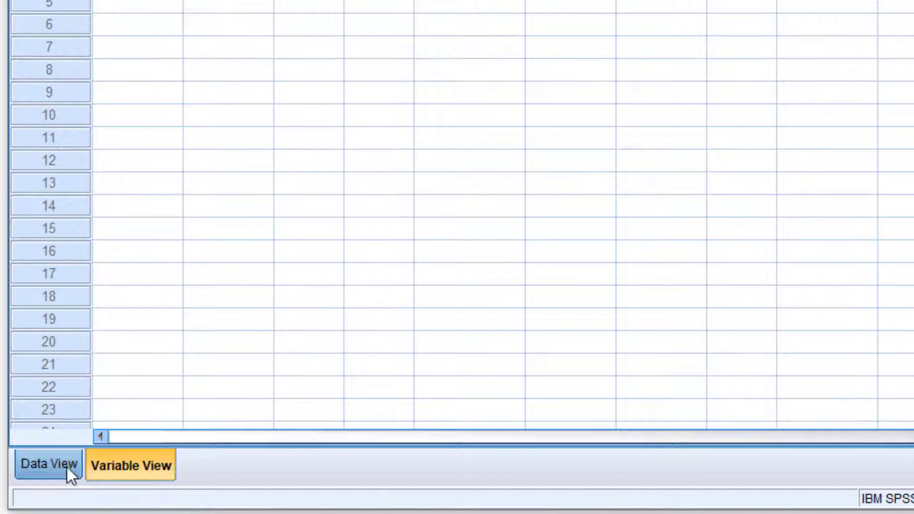
left_click(67, 464)
left_click(110, 461)
left_click(76, 472)
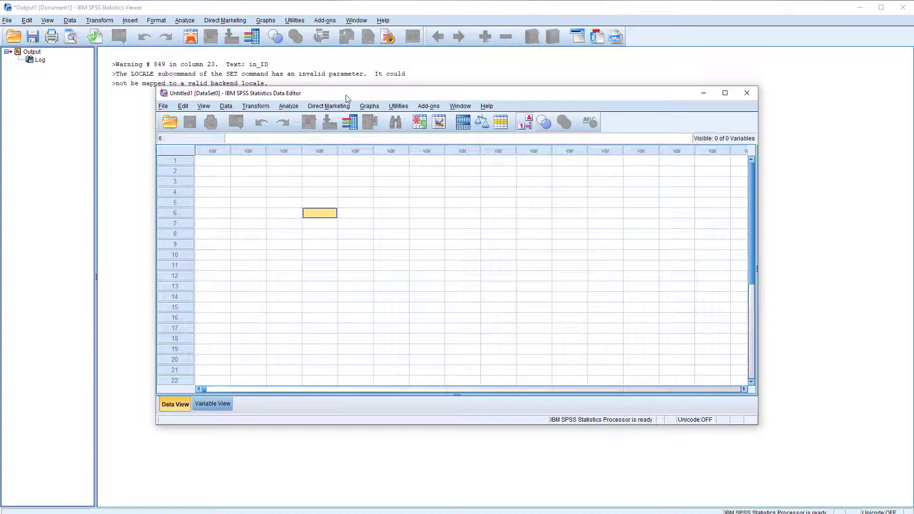
Reposition the Data Editor window, then maximize it to fill the screen.
left_click_drag(349, 76, 407, 211)
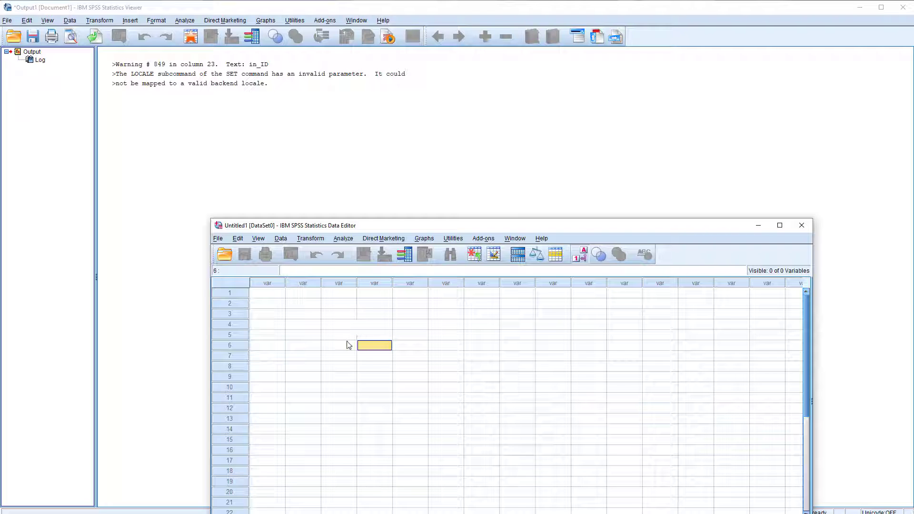
left_click(343, 238)
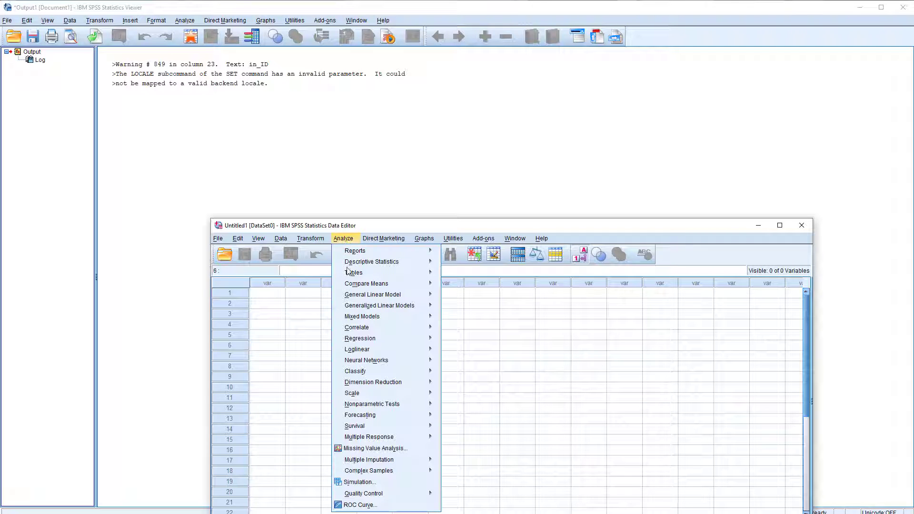
left_click(481, 356)
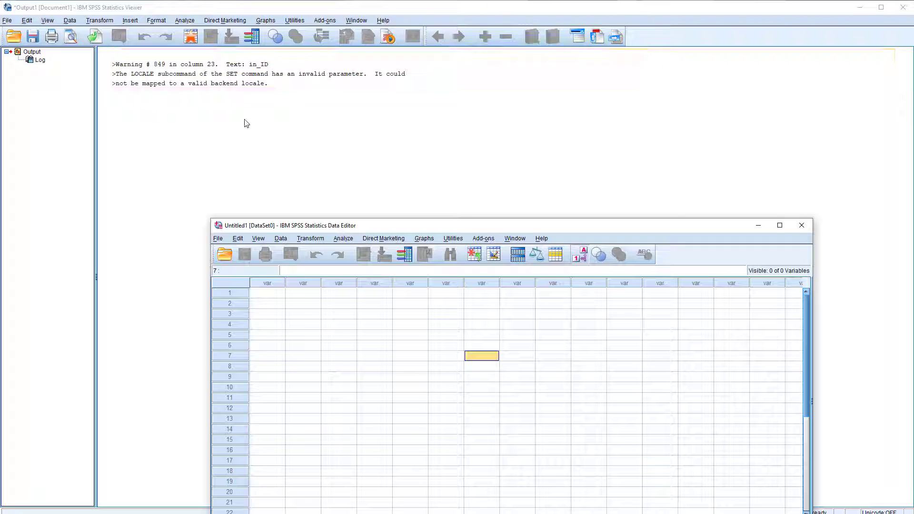
left_click_drag(408, 224, 345, 138)
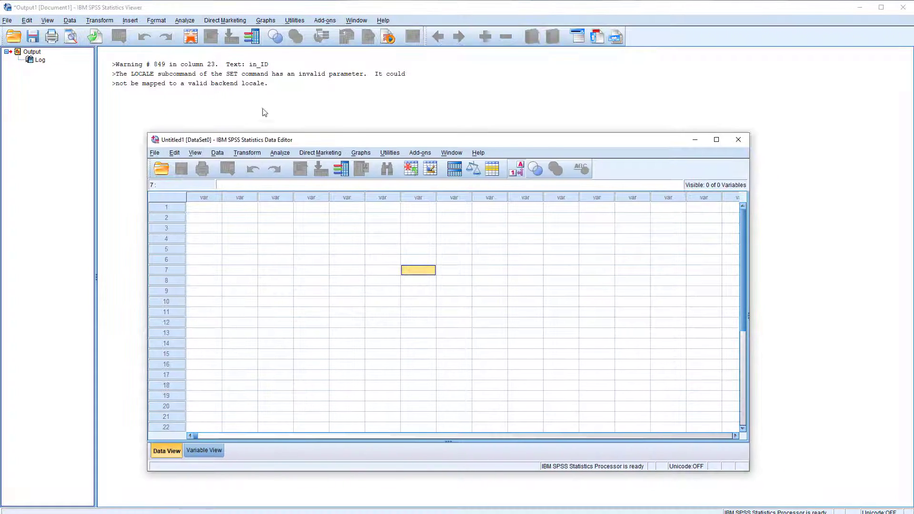
left_click(717, 140)
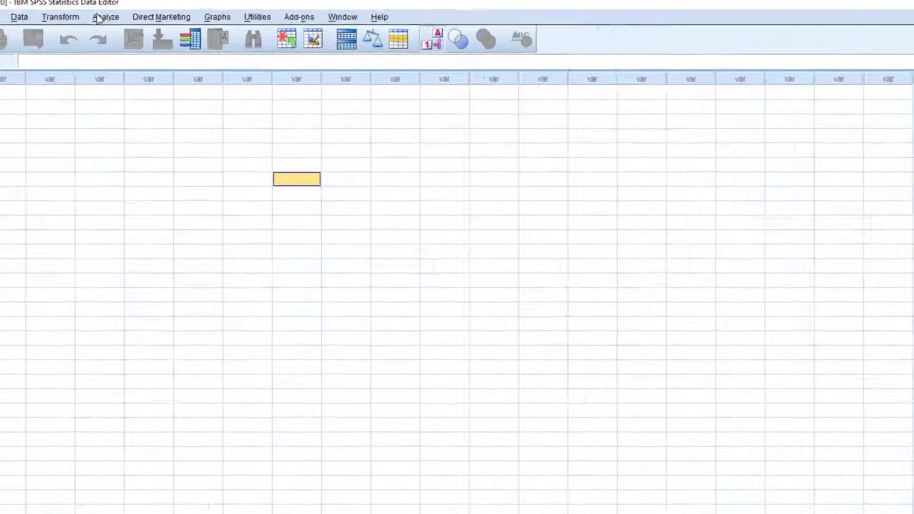
left_click(133, 17)
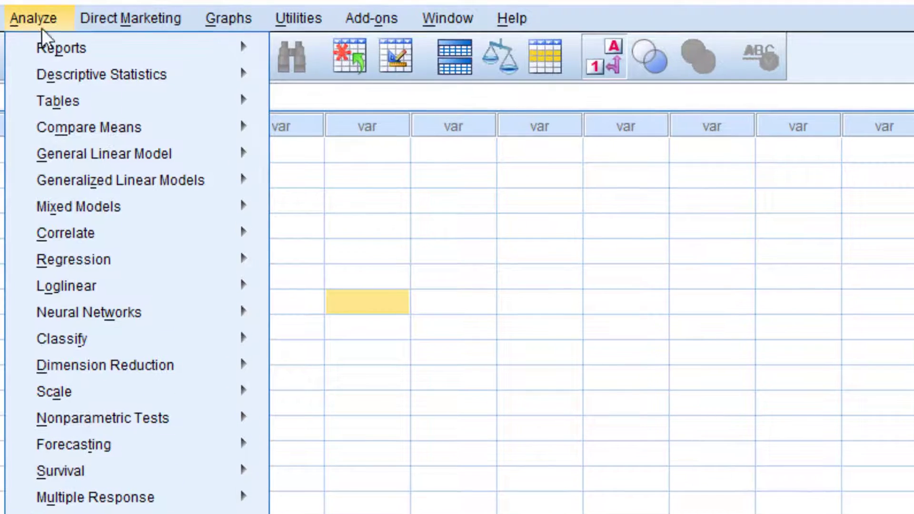
mouse_move(144, 30)
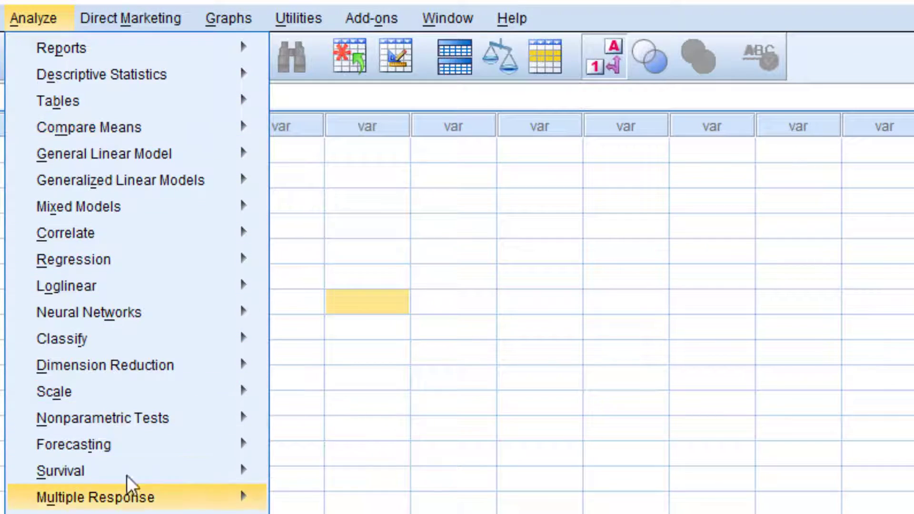
mouse_move(205, 440)
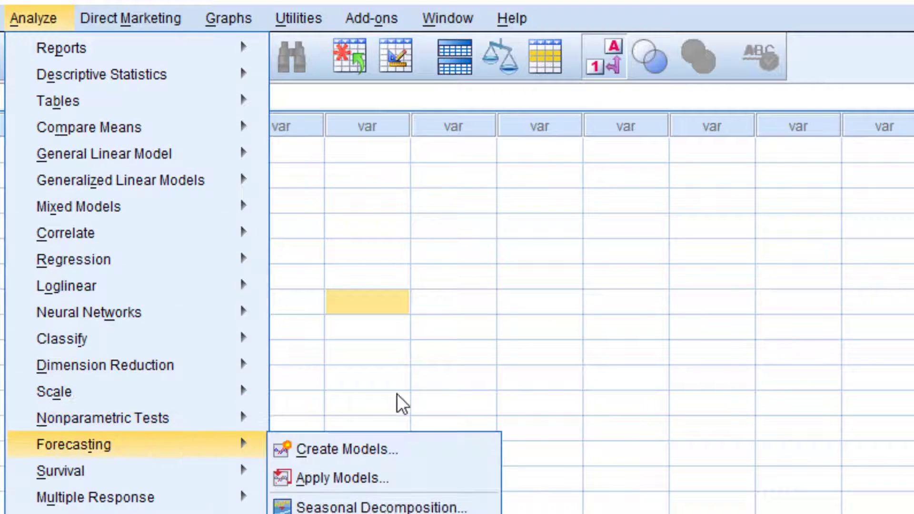
left_click(389, 319)
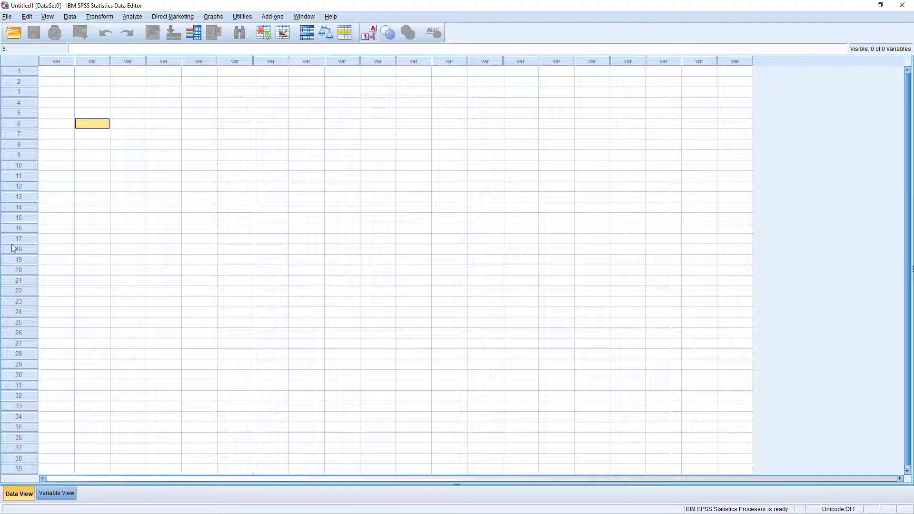
left_click(18, 166)
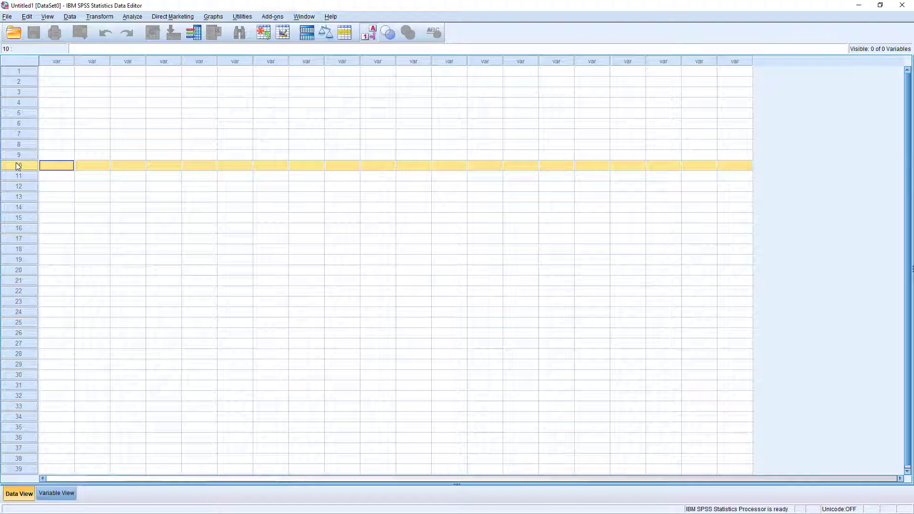
left_click(14, 71)
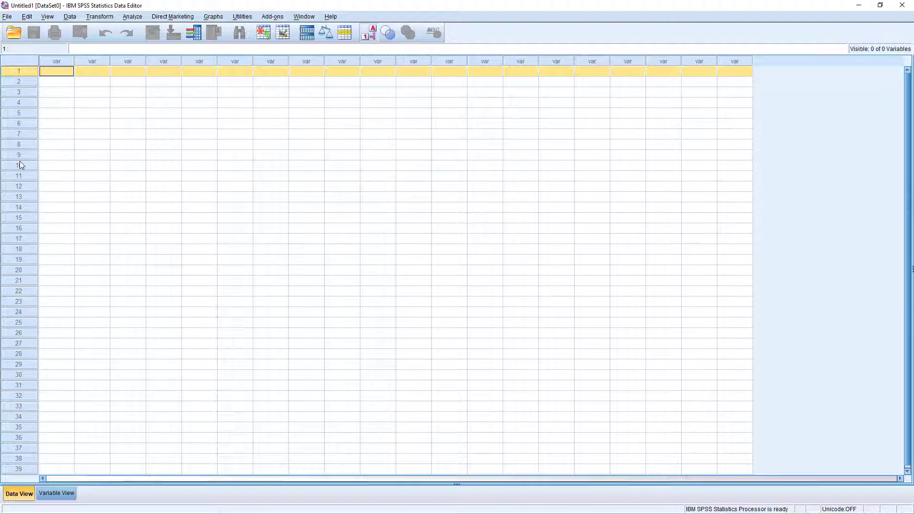
left_click_drag(19, 163, 19, 155)
left_click(17, 114)
left_click(17, 92)
left_click(19, 186)
left_click(14, 238)
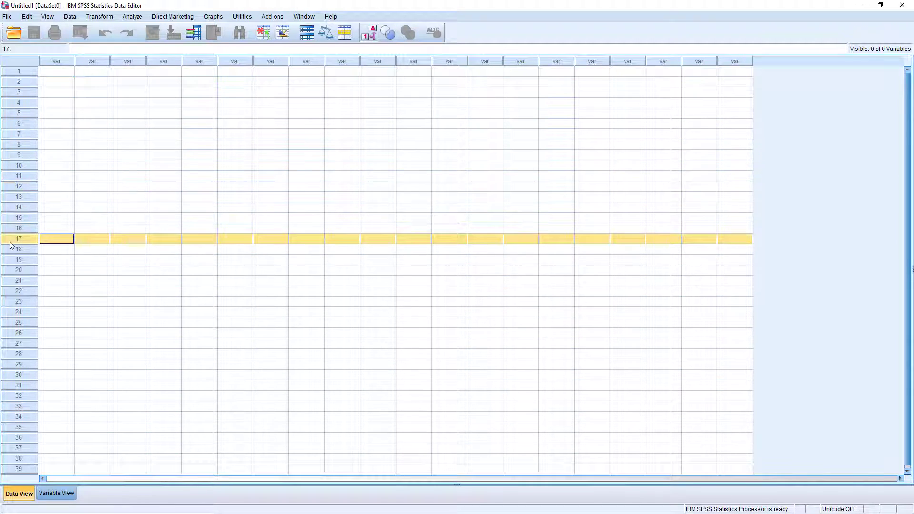
left_click(26, 270)
left_click(55, 62)
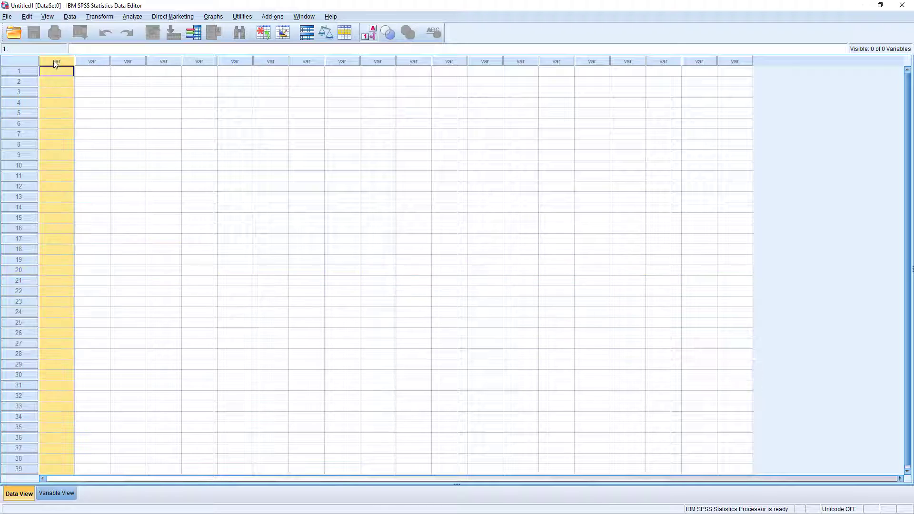
left_click(82, 62)
left_click(128, 61)
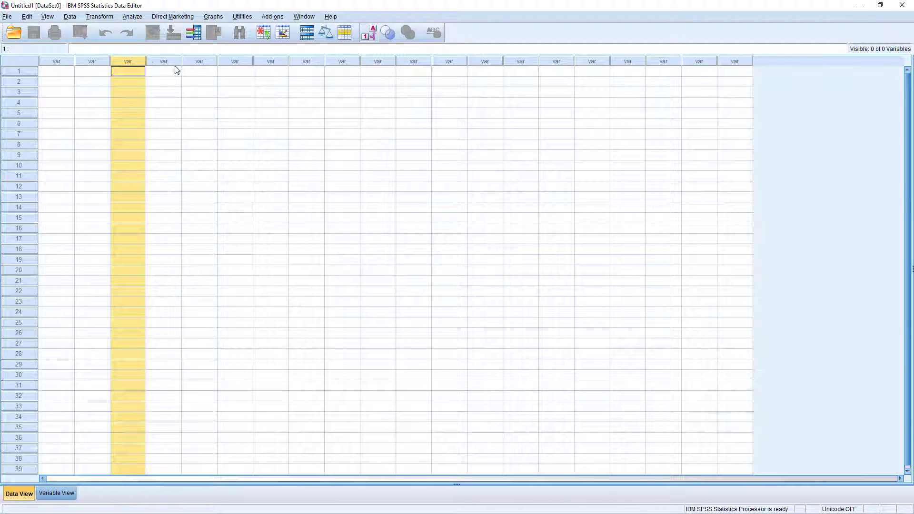
left_click(175, 70)
left_click(190, 63)
left_click(164, 62)
left_click(127, 60)
left_click(60, 61)
left_click(93, 61)
left_click(129, 62)
left_click(166, 62)
left_click(200, 62)
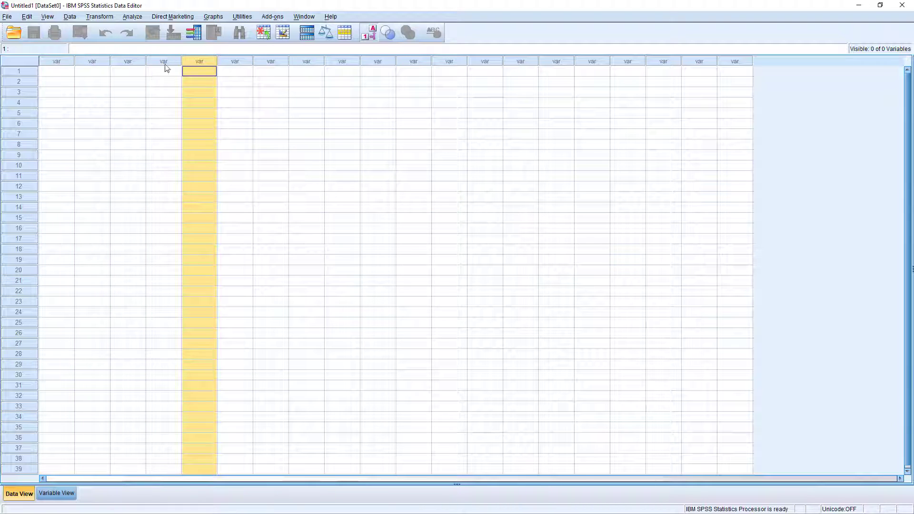
left_click(58, 62)
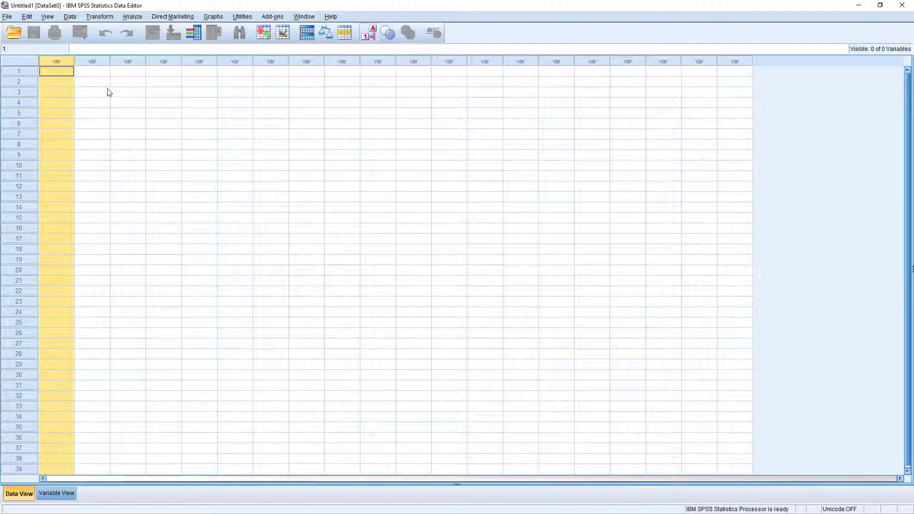
left_click(255, 185)
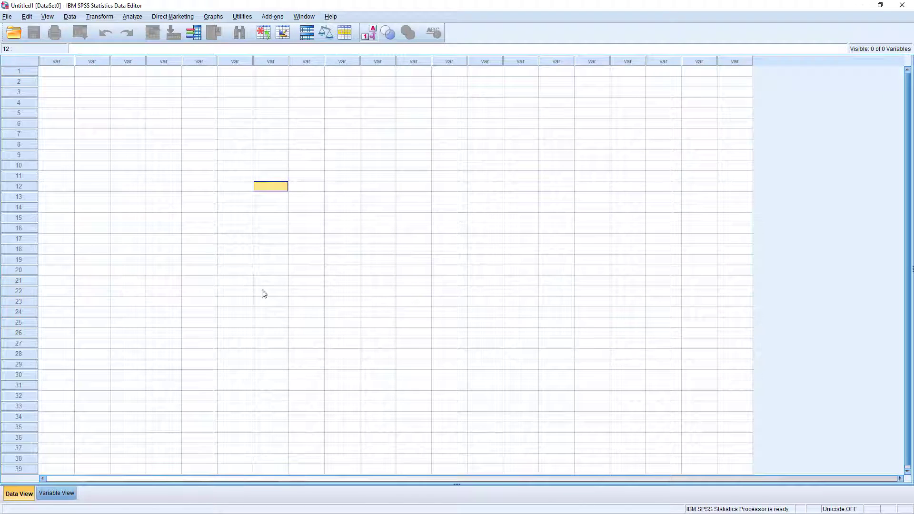
left_click(60, 495)
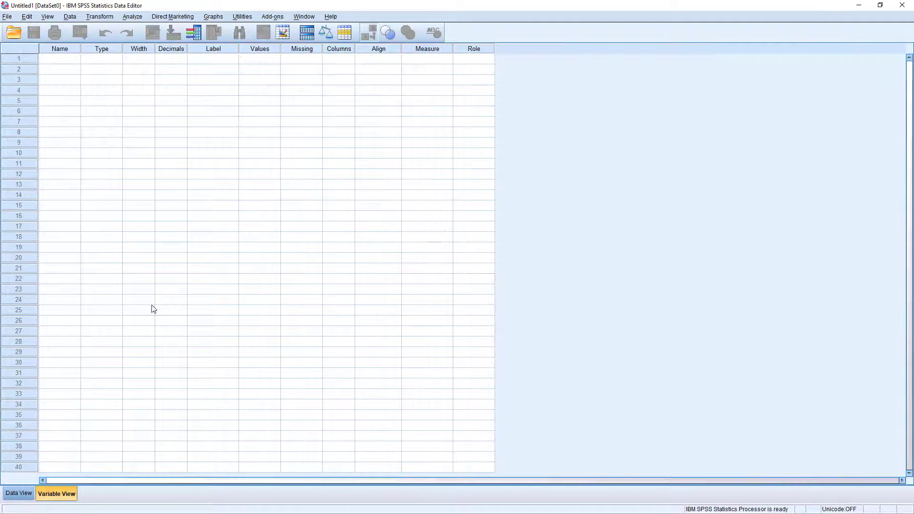
left_click(18, 493)
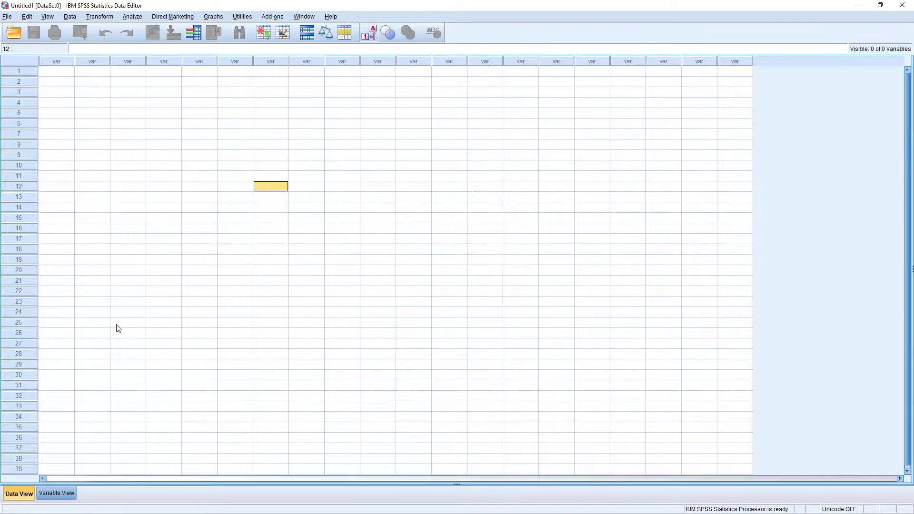
left_click(63, 493)
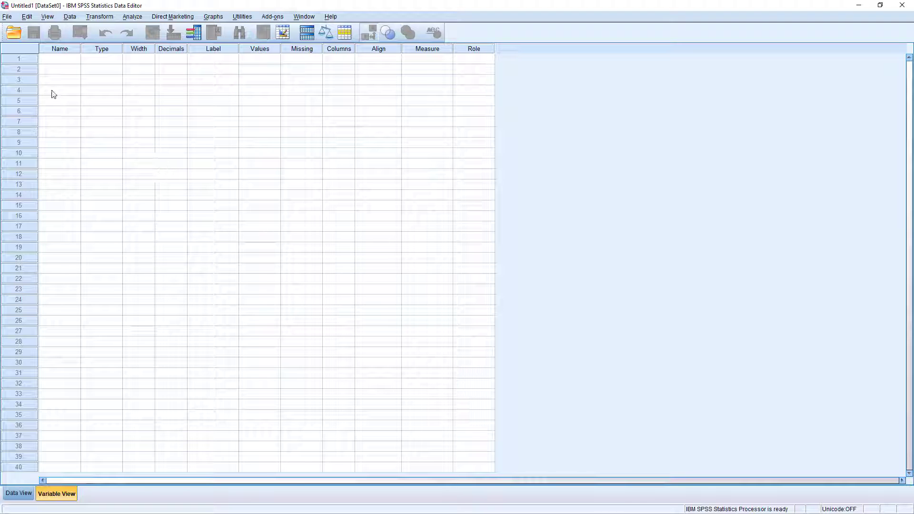
key("Down")
key("Down")
key("Down")
key("Down")
key("Down")
key("Down")
key("Down")
key("Down")
key("Down")
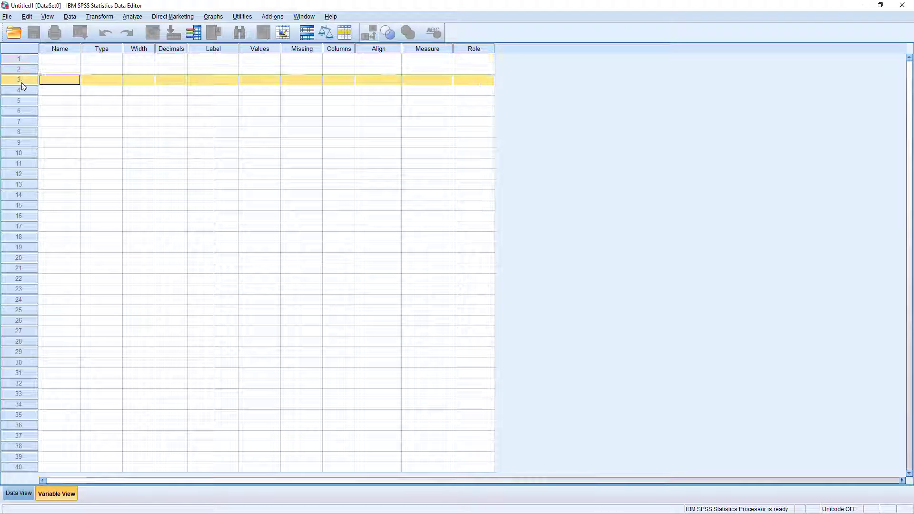
key("Up")
key("Up")
key("Up")
key("Up")
key("Up")
key("Up")
key("Up")
key("Up")
key("Up")
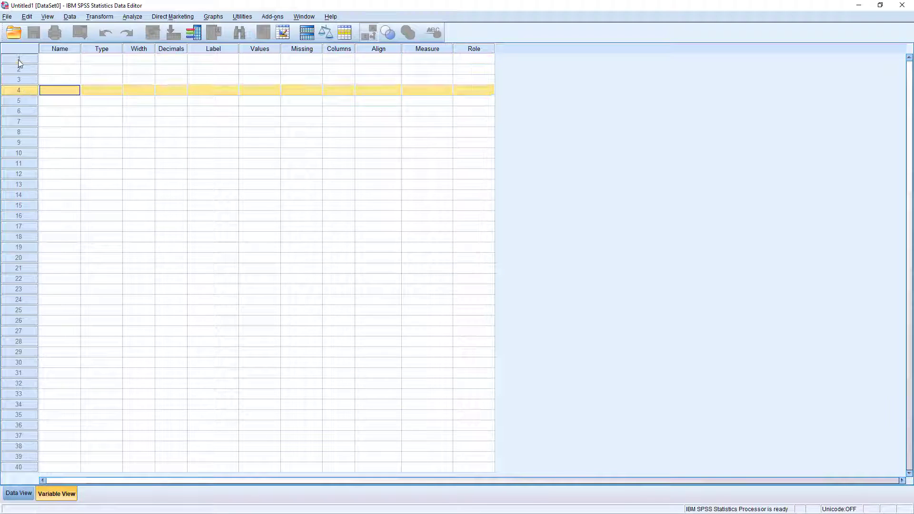
key("Down")
key("Down")
key("Down")
key("Down")
key("Down")
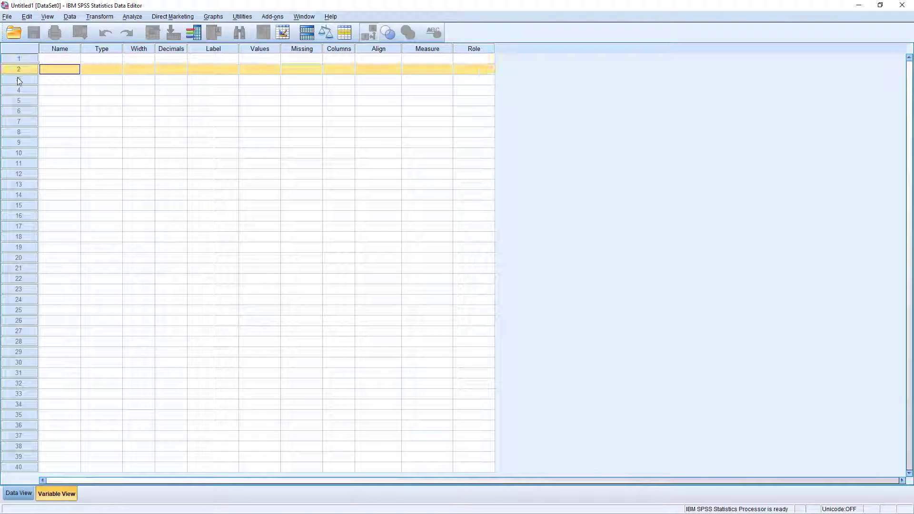
left_click(21, 133)
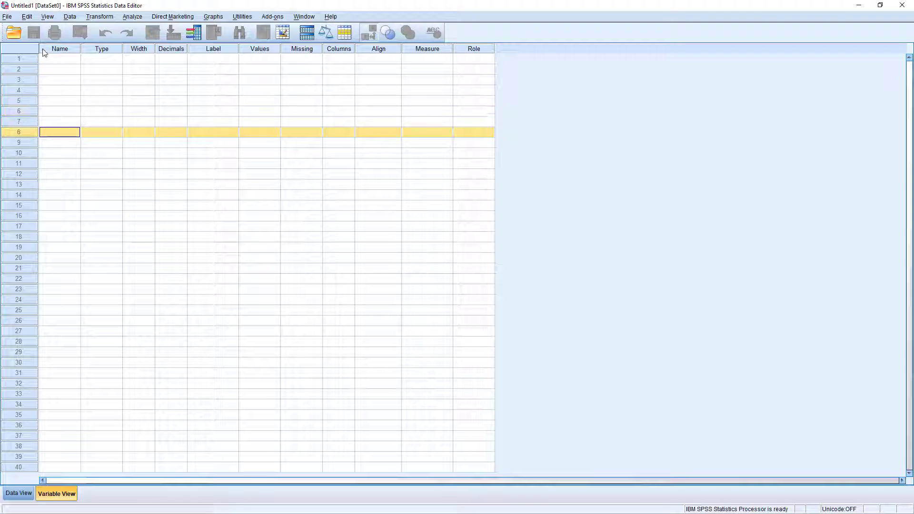
left_click(60, 50)
left_click(105, 49)
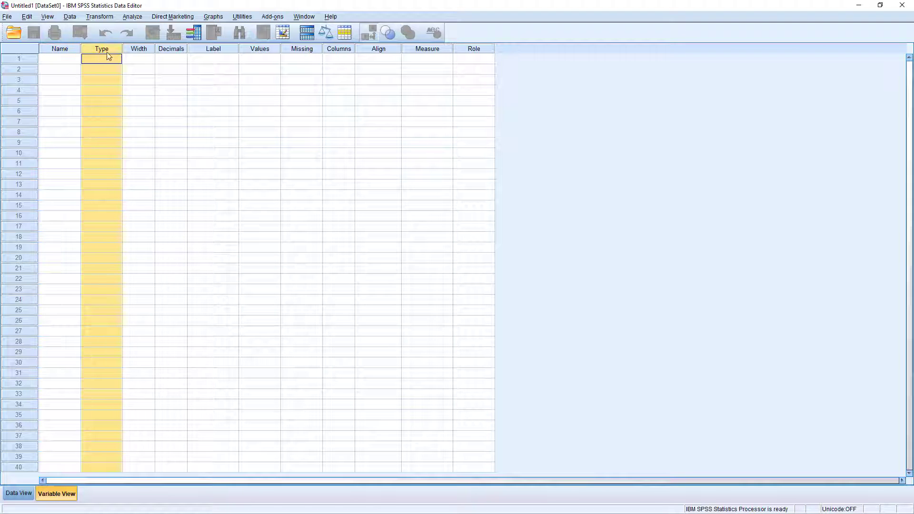
left_click(139, 50)
left_click(168, 50)
left_click(209, 50)
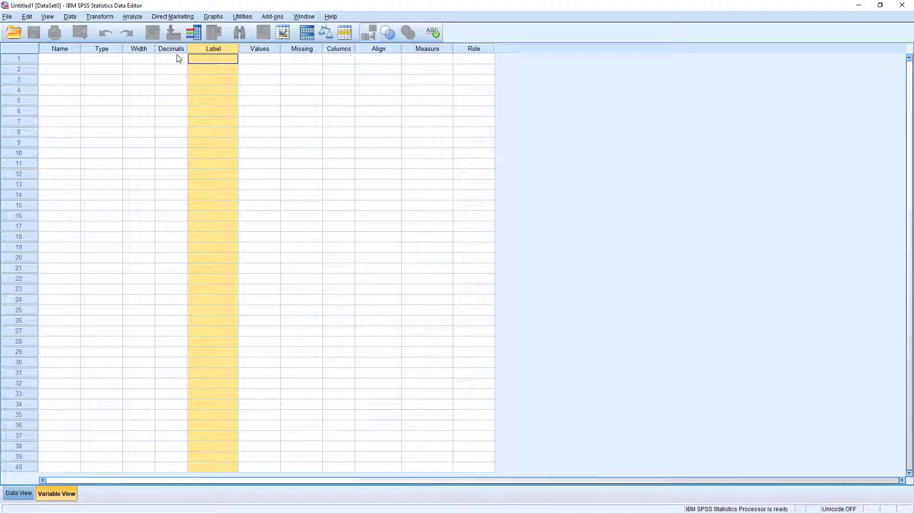
left_click(100, 50)
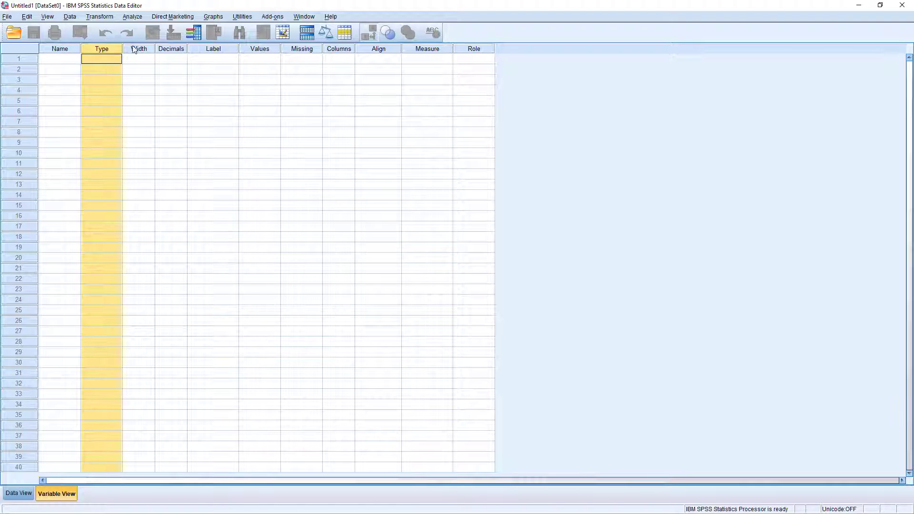
left_click(138, 50)
left_click(168, 49)
left_click(208, 50)
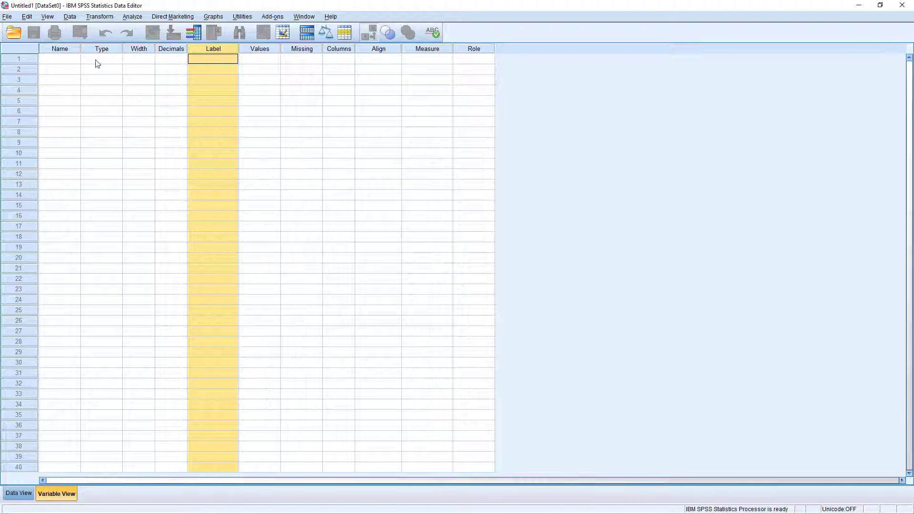
left_click(62, 50)
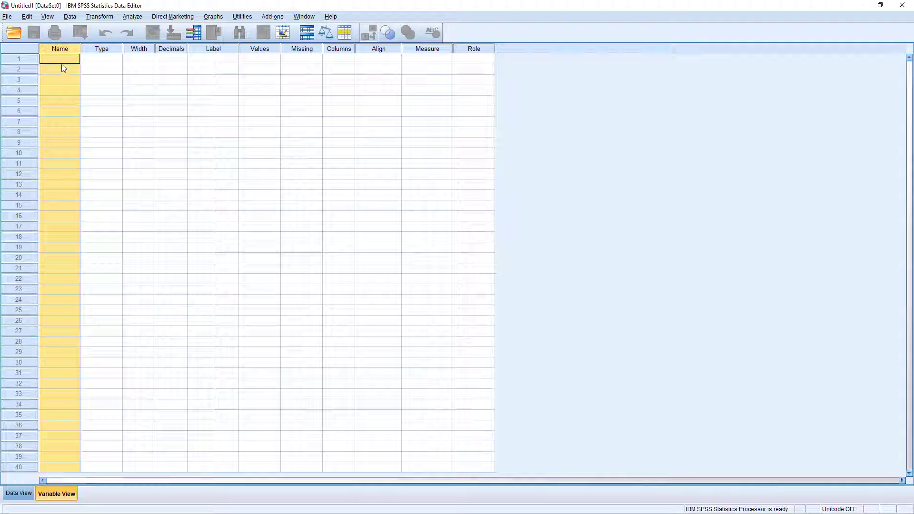
left_click(62, 77)
left_click(61, 58)
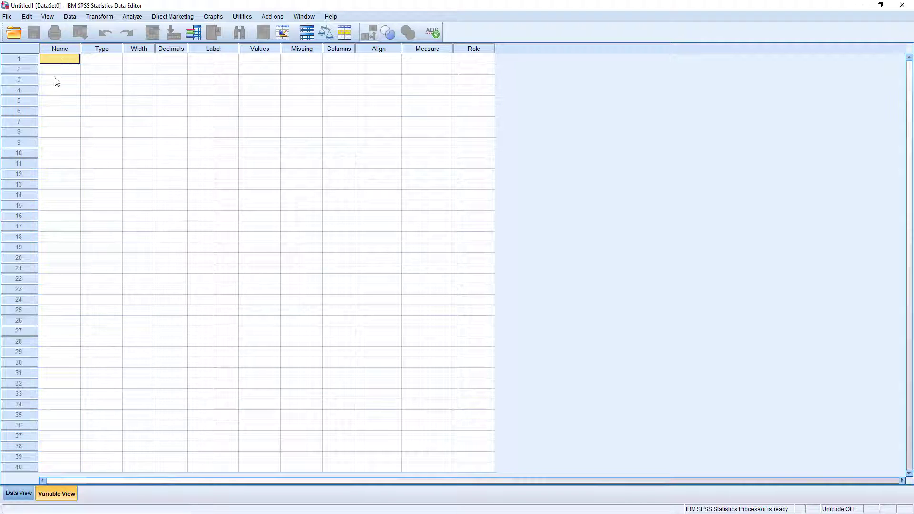
left_click(59, 71)
left_click(61, 87)
left_click(60, 61)
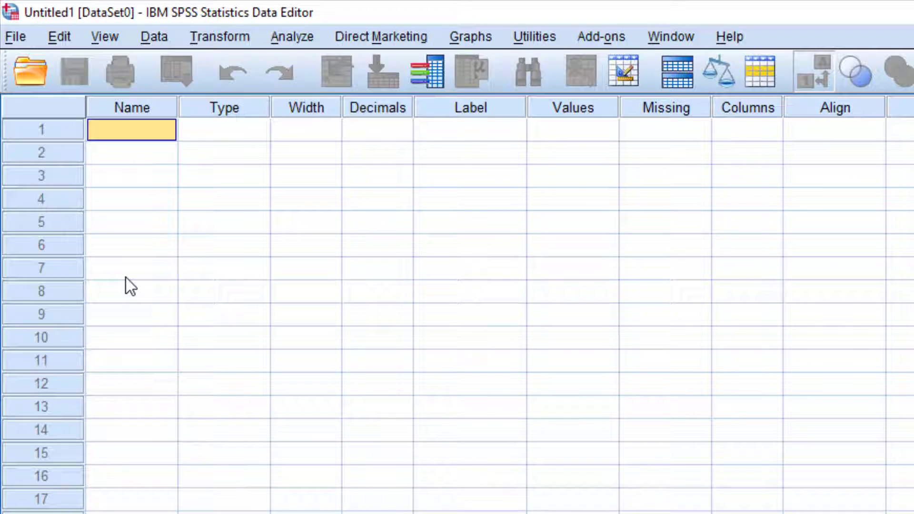
Name the first variable Nama, after trying nama and NAMA along the way.
type("nama")
key("Return")
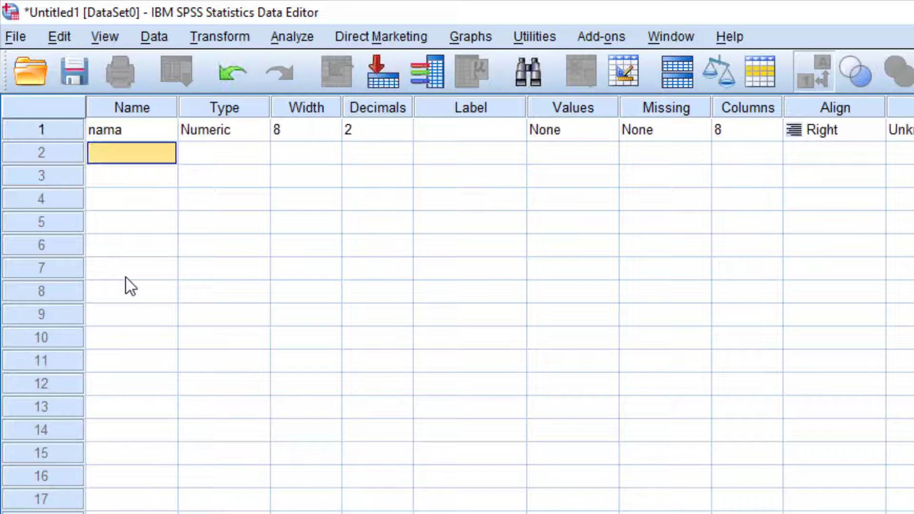
key("Up")
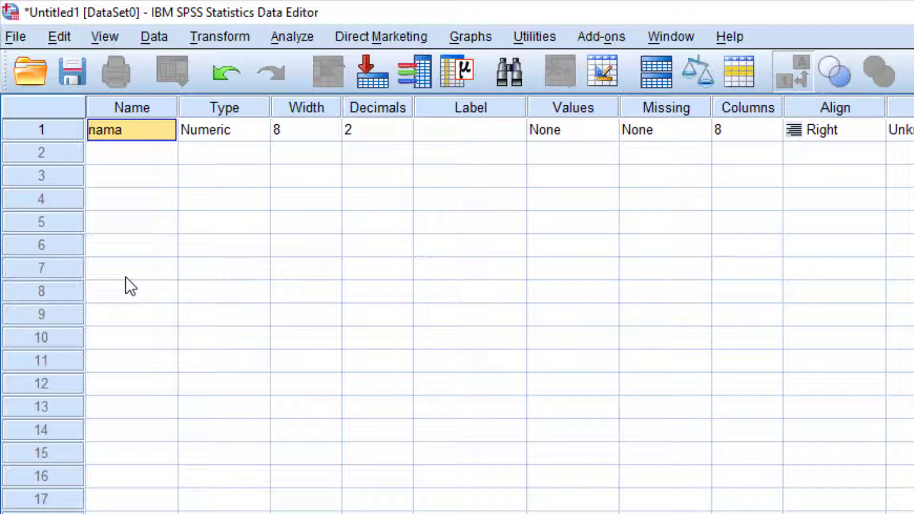
type("Nama")
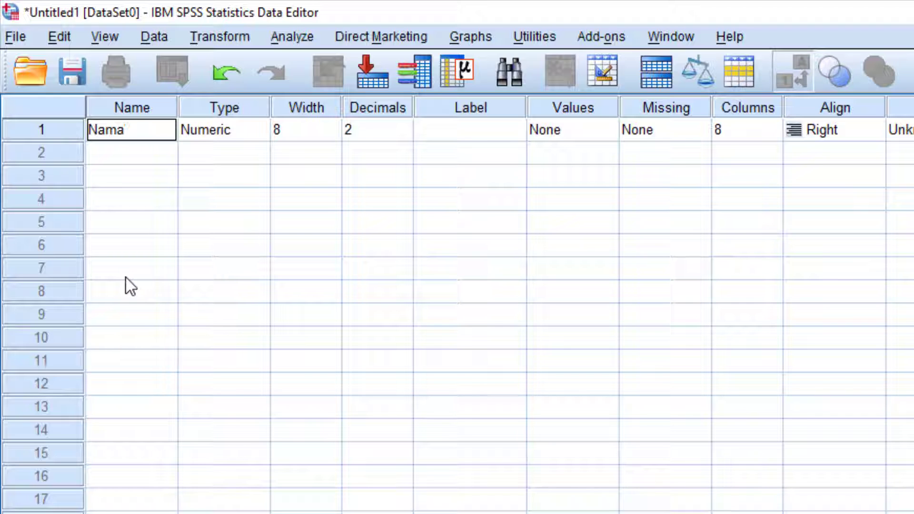
key("Return")
key("Up")
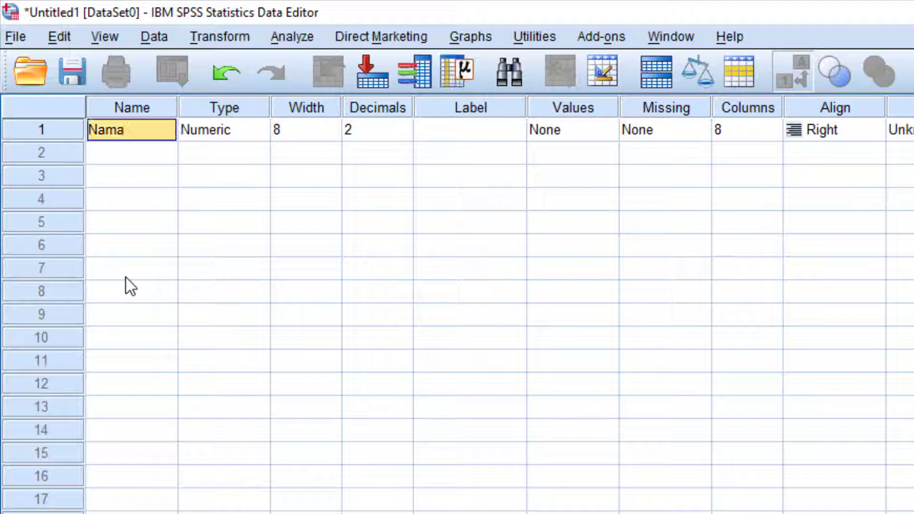
type("NAMA")
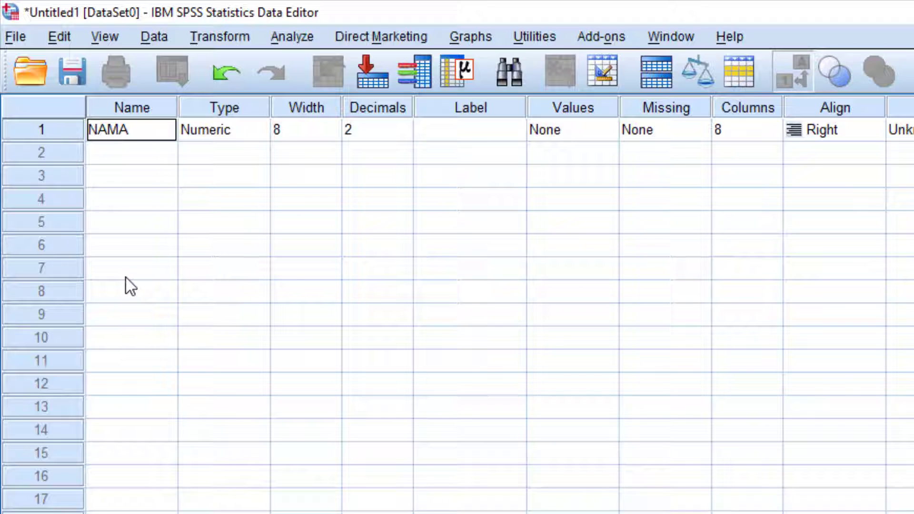
key("Return")
key("Up")
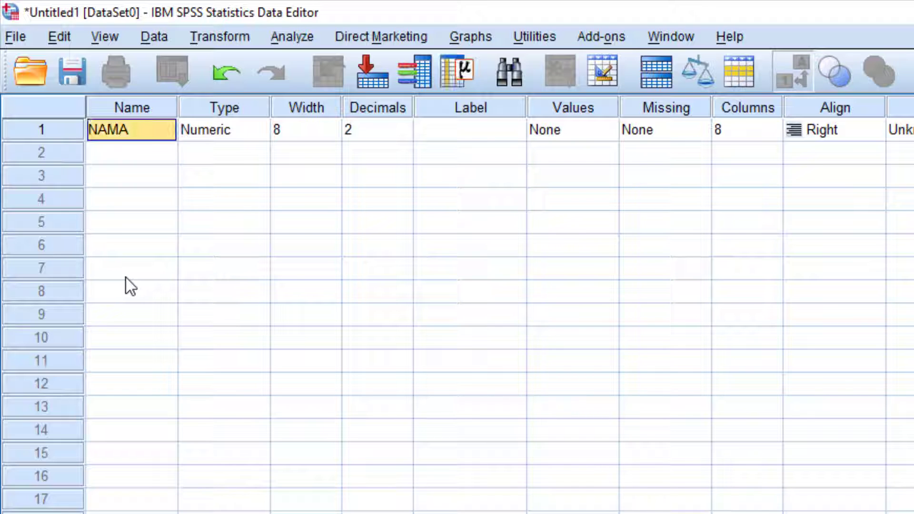
type("Nama")
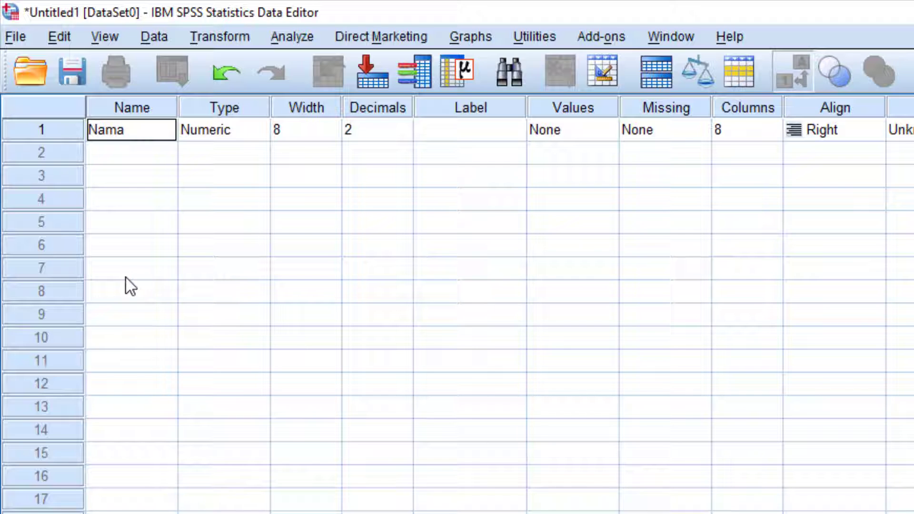
key("Return")
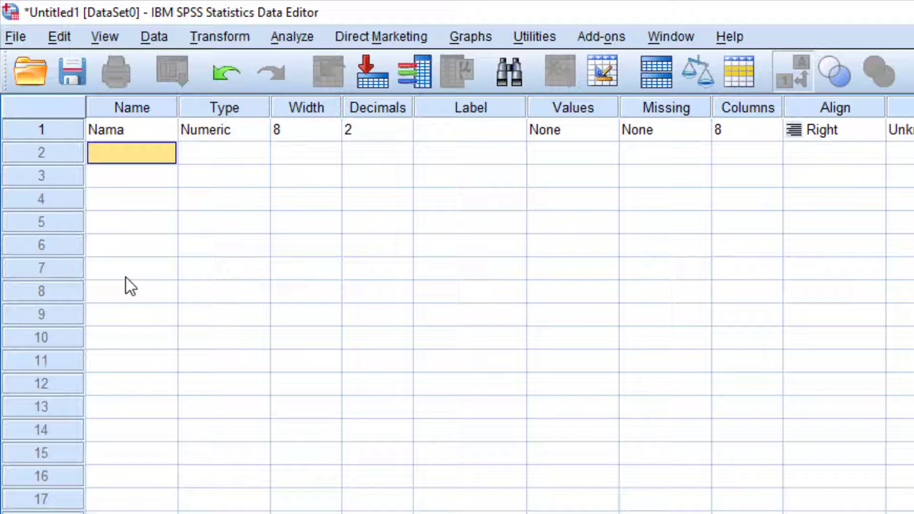
type("Jenis")
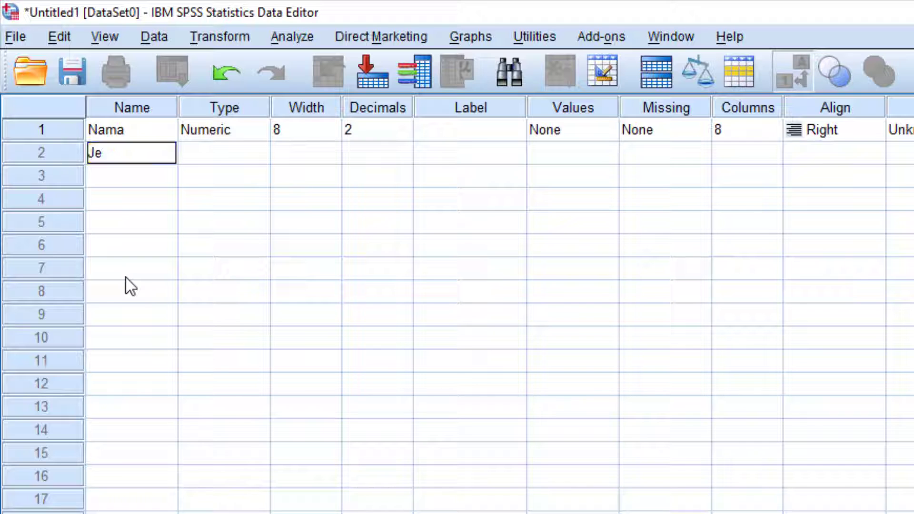
type(" Kelamin")
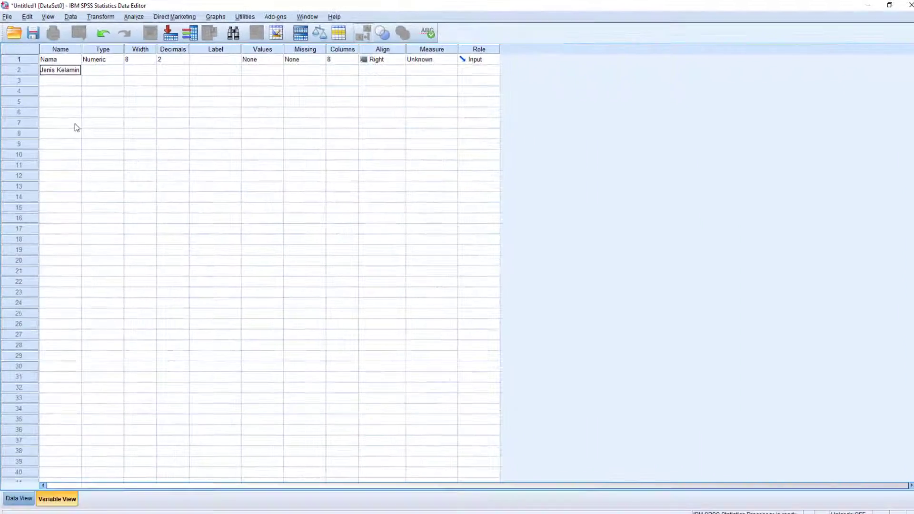
key("Return")
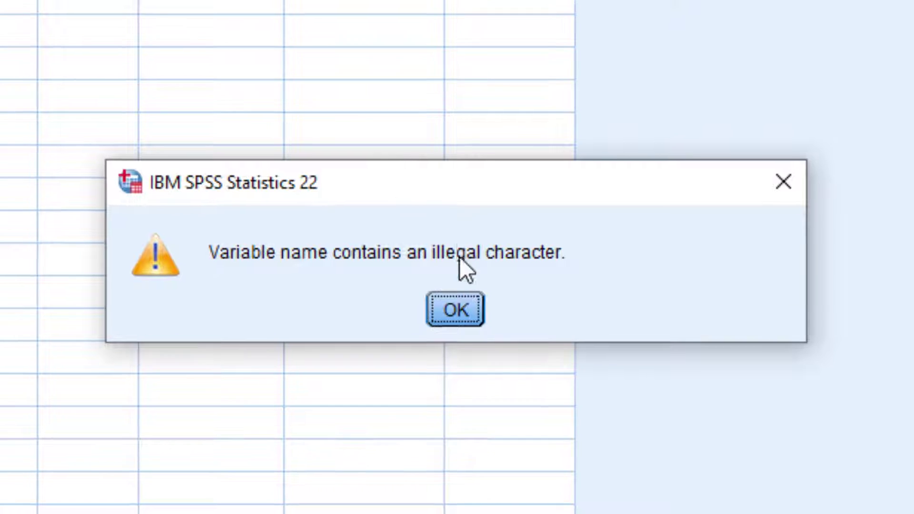
left_click(467, 312)
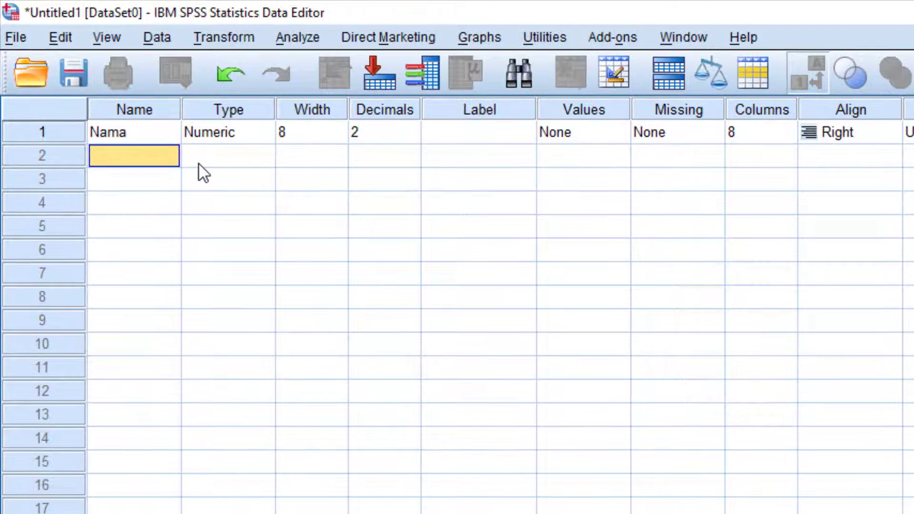
Add the second variable Jenis_Kelamin and widen the Name column to fit it.
type("Jen")
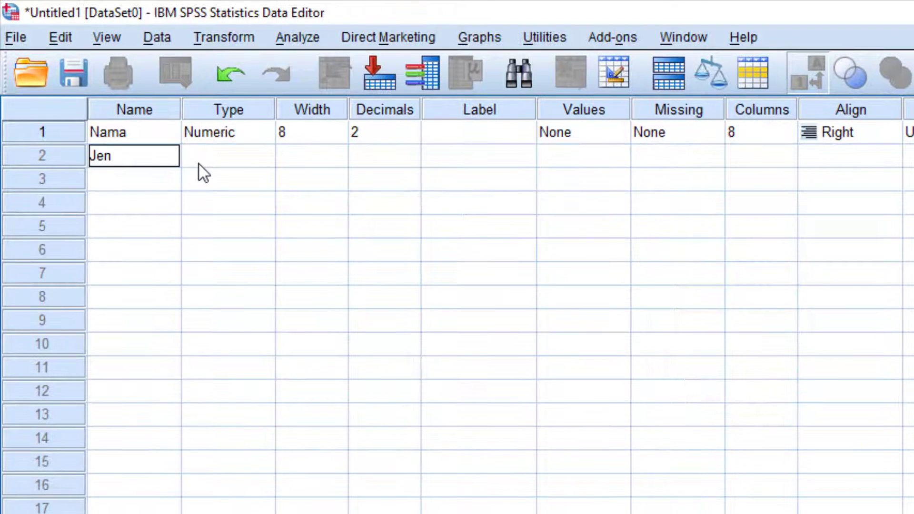
type("isKelamin")
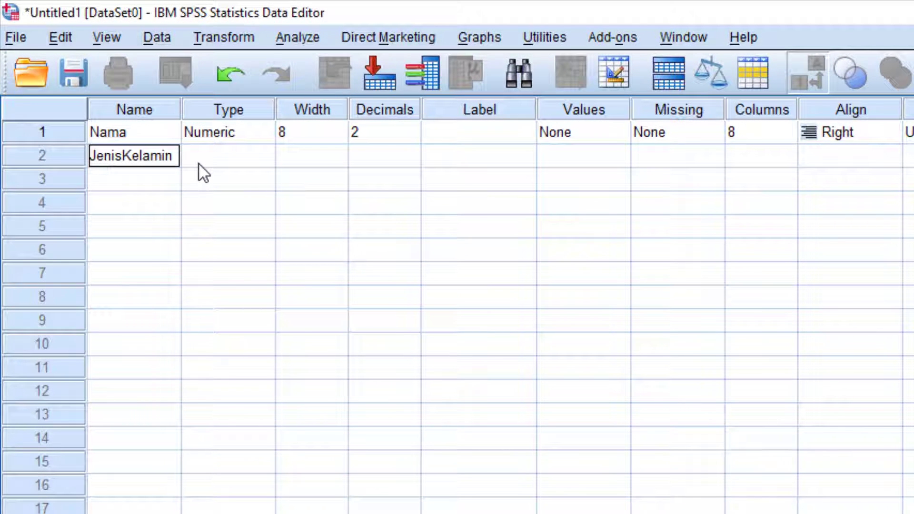
key("Return")
key("Up")
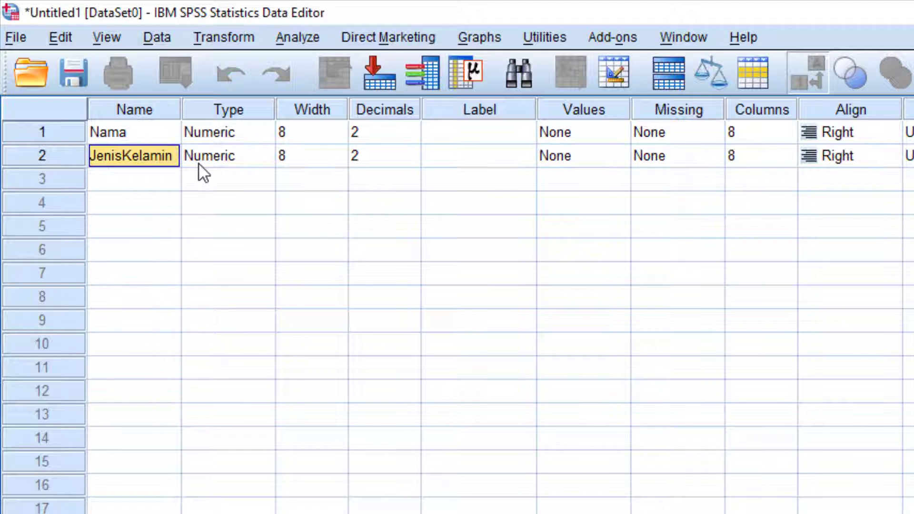
key("F2")
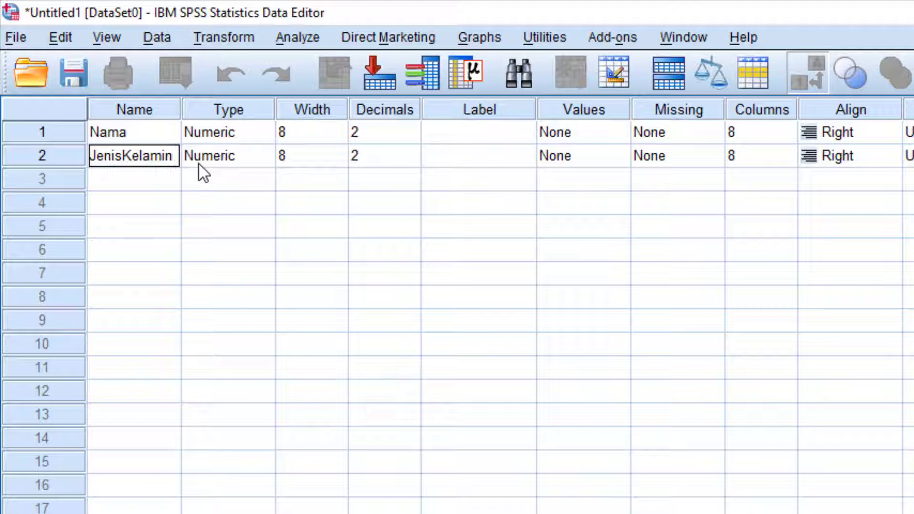
key("Left")
key("Left")
key("Left")
key("Left")
key("Left")
key("Left")
key("Left")
type("_")
key("Return")
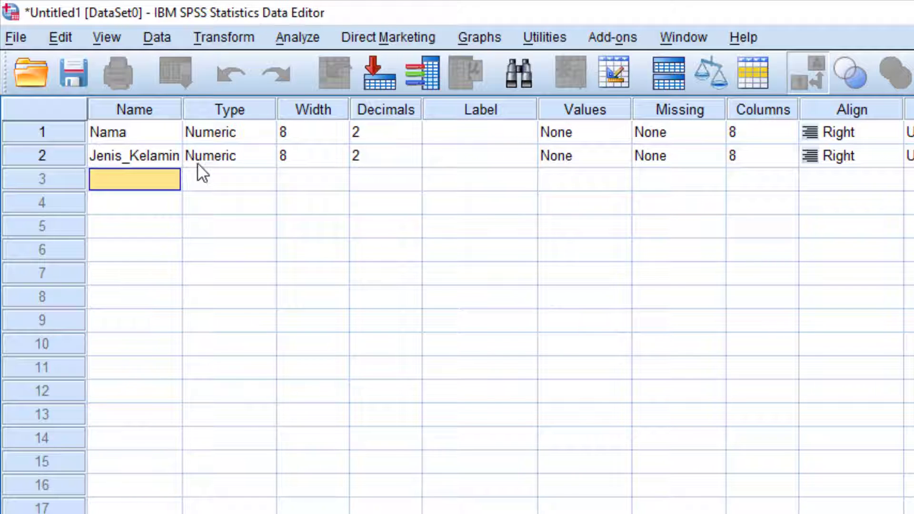
double_click(183, 110)
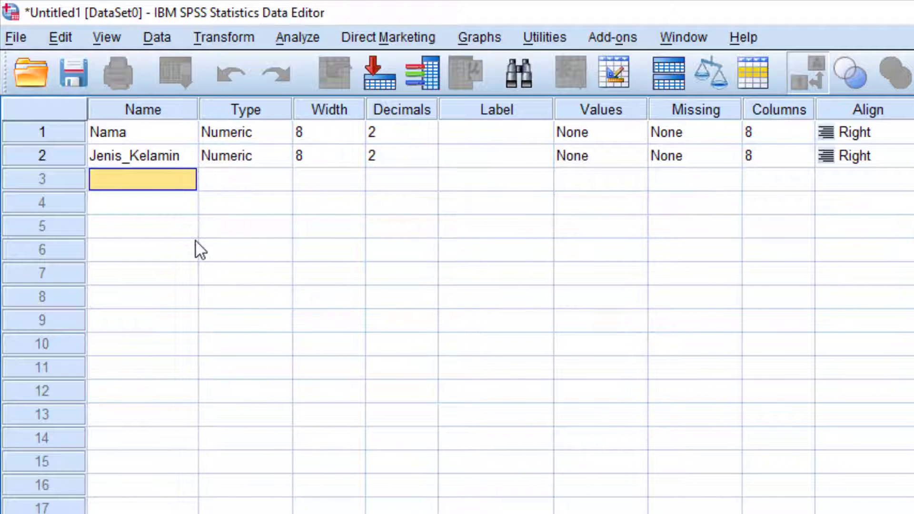
Add the third variable Berat and review the three variable names.
type("Berat")
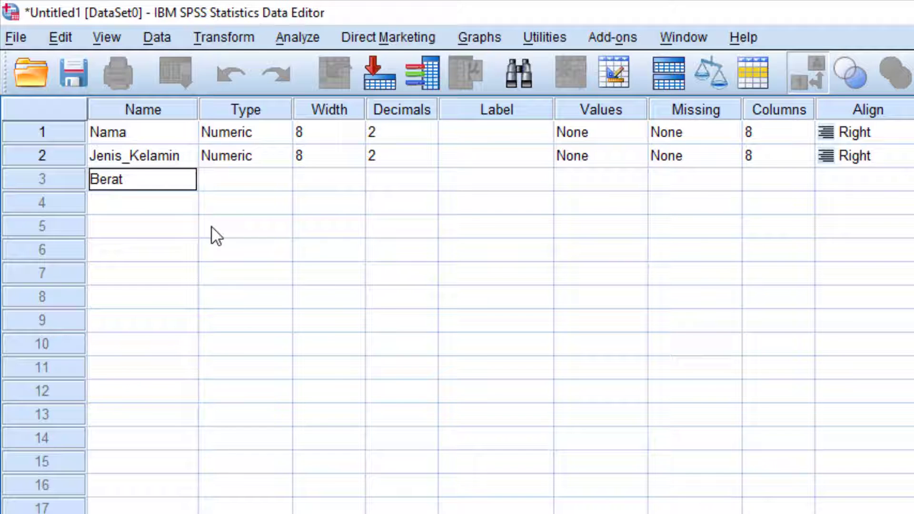
key("Return")
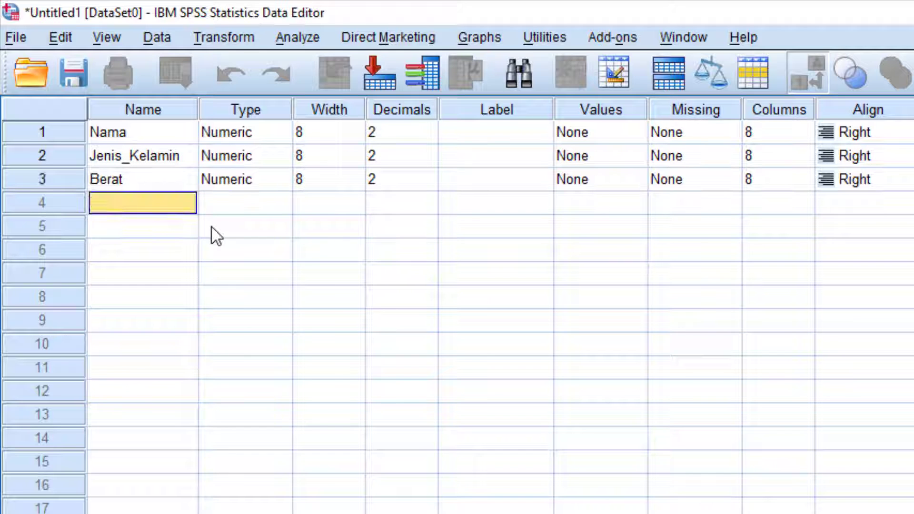
key("Up")
key("Up")
key("Up")
key("Down")
key("Down")
key("Up")
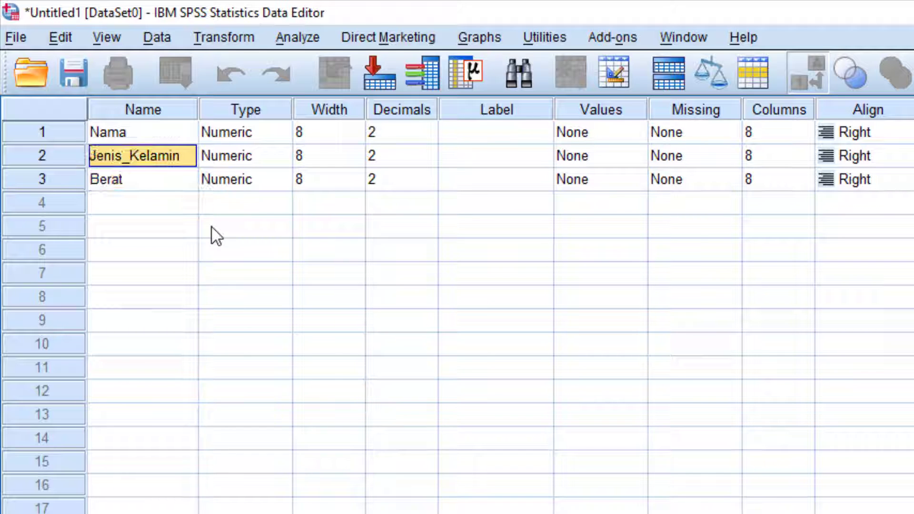
key("Up")
key("Down")
key("Down")
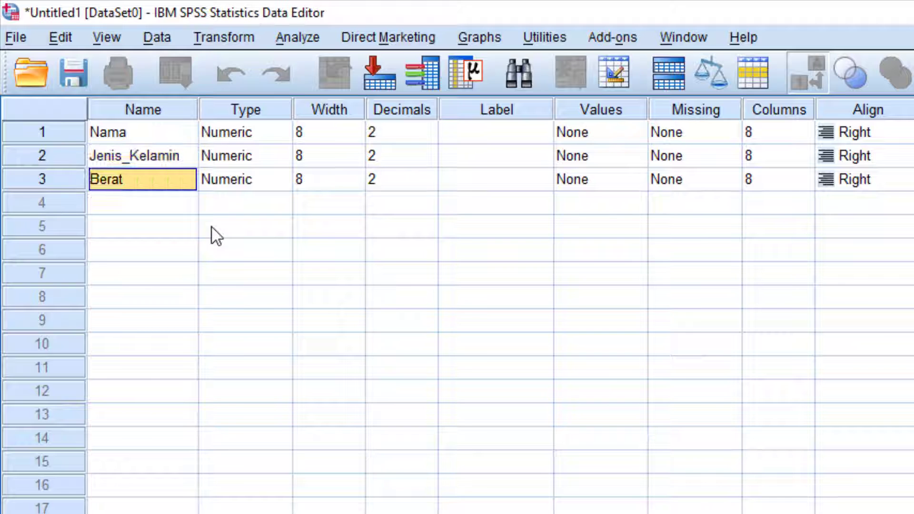
key("Up")
key("Up")
key("Down")
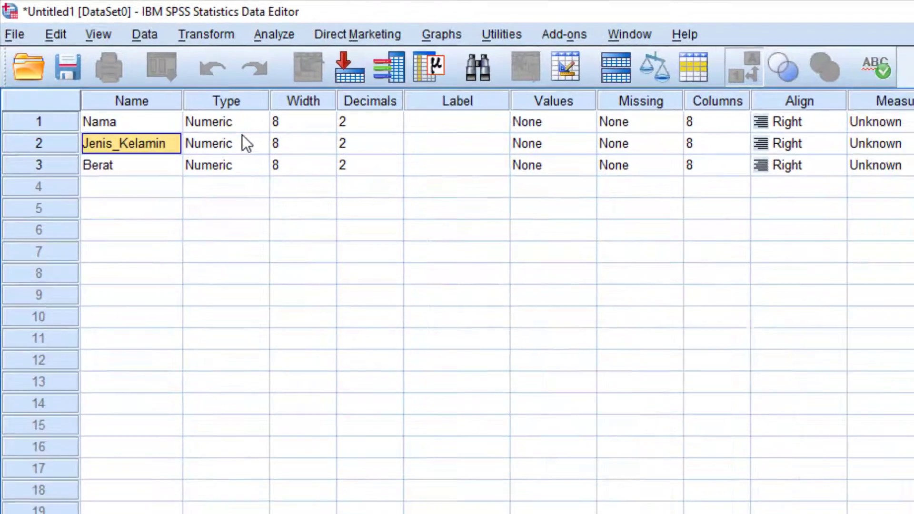
Set Nama's variable type to String with 8 characters.
left_click(245, 156)
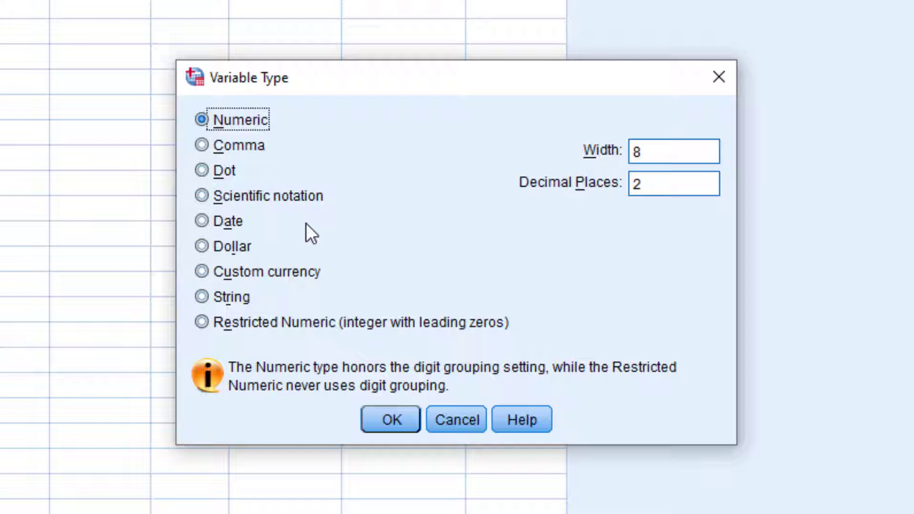
left_click(239, 295)
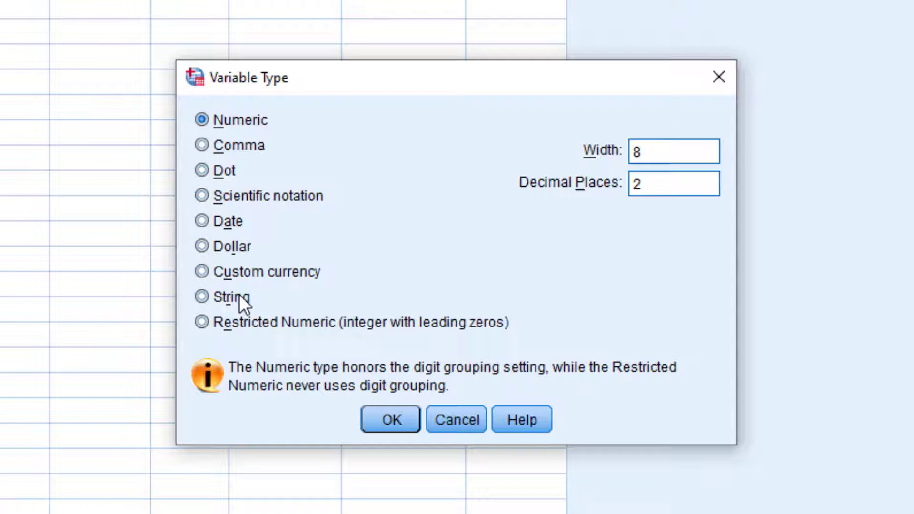
left_click(242, 125)
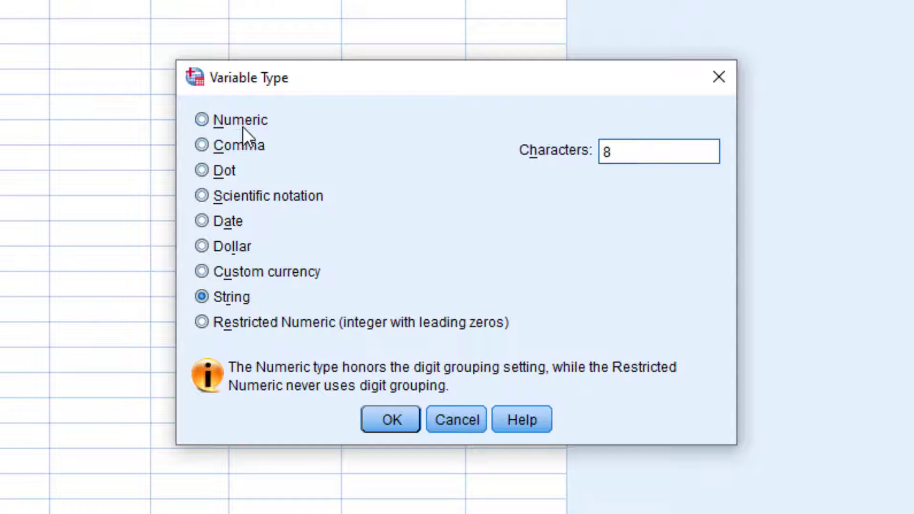
left_click(240, 301)
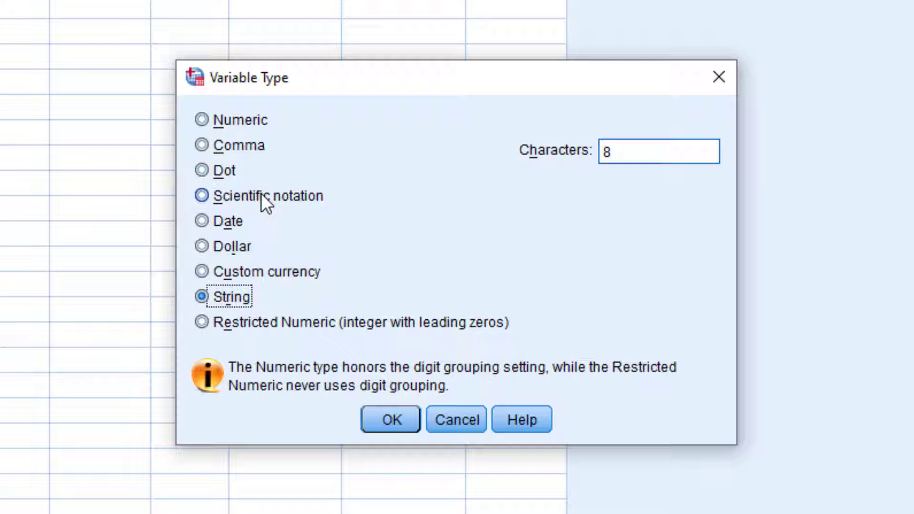
left_click(231, 120)
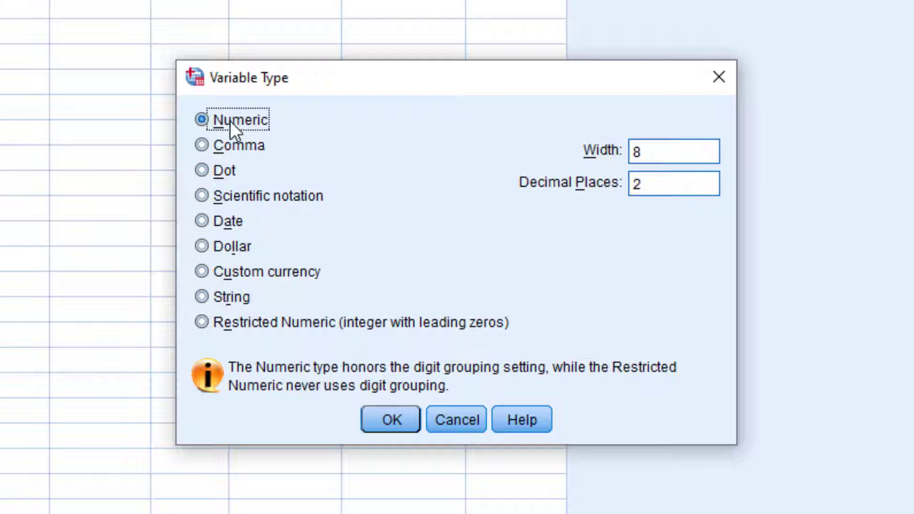
left_click(237, 297)
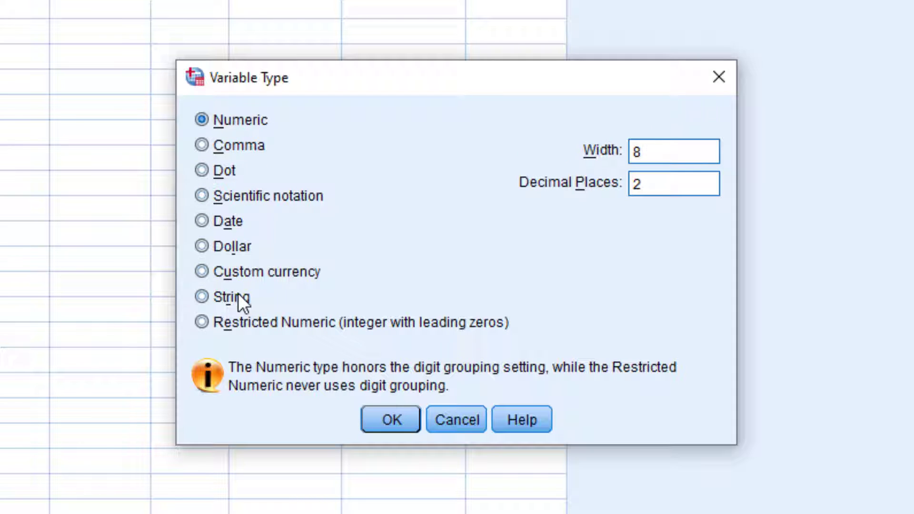
left_click(227, 123)
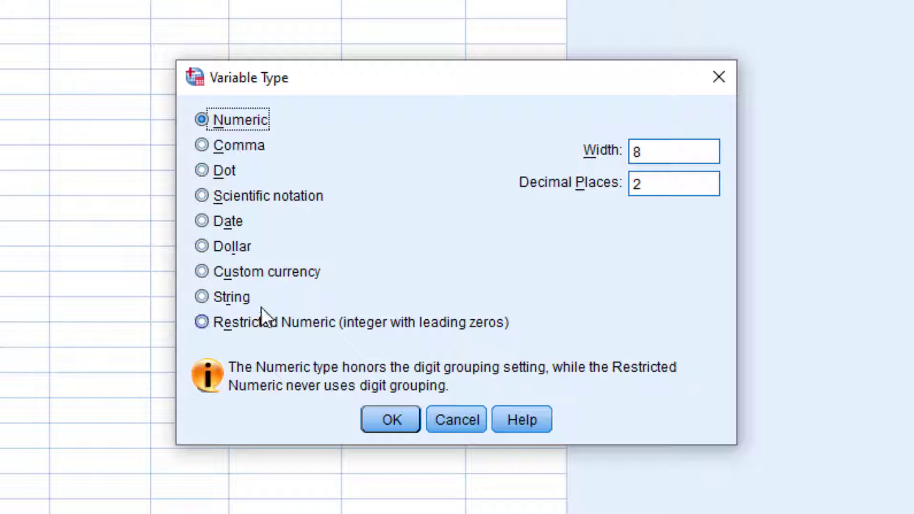
left_click(236, 293)
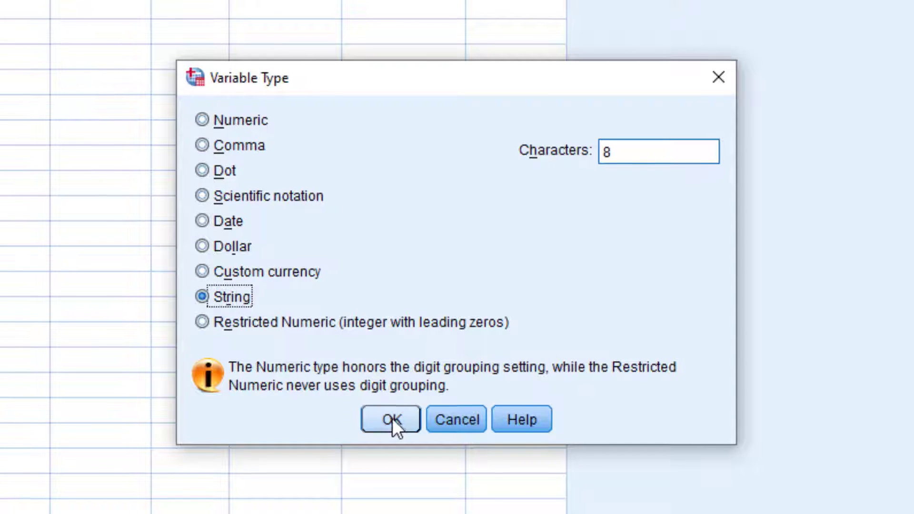
left_click(392, 420)
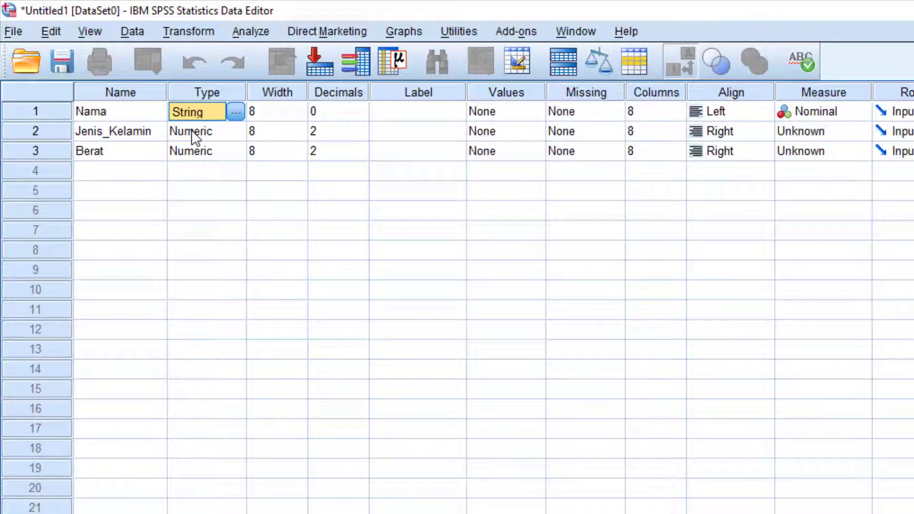
left_click(191, 131)
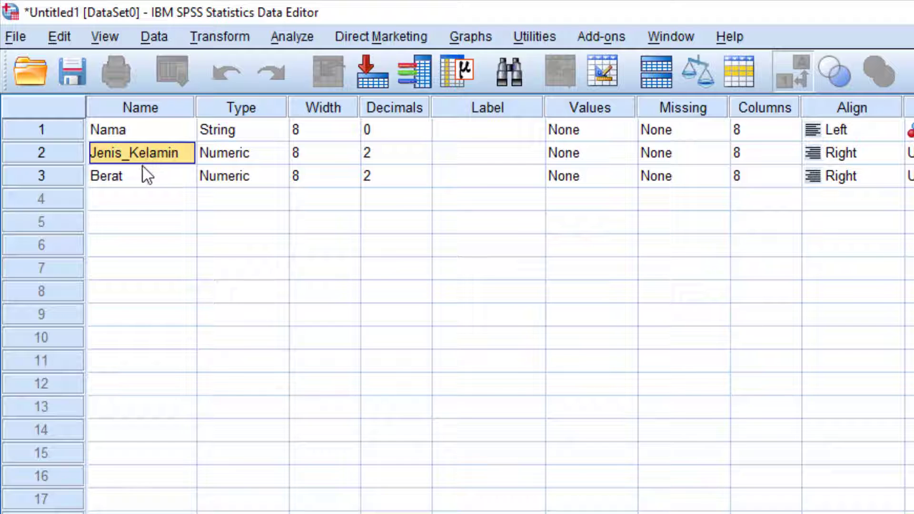
left_click(127, 181)
left_click(138, 128)
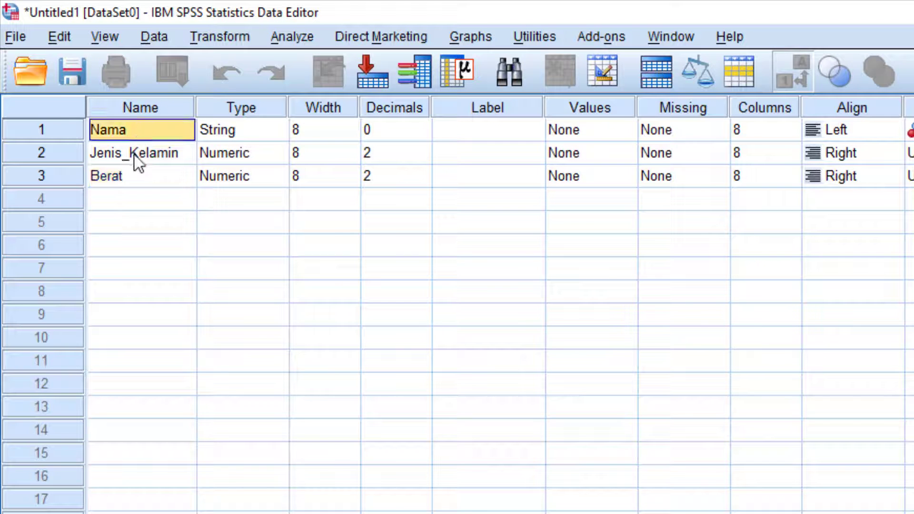
left_click(133, 153)
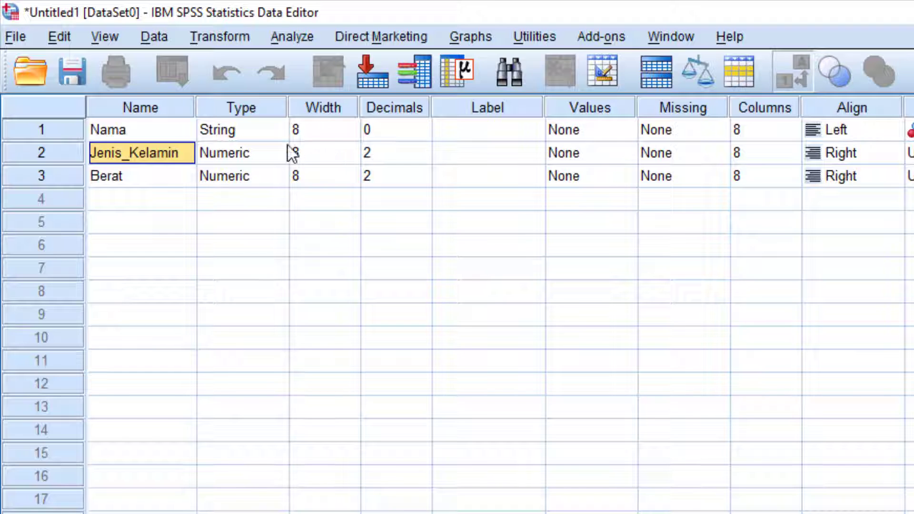
left_click(339, 134)
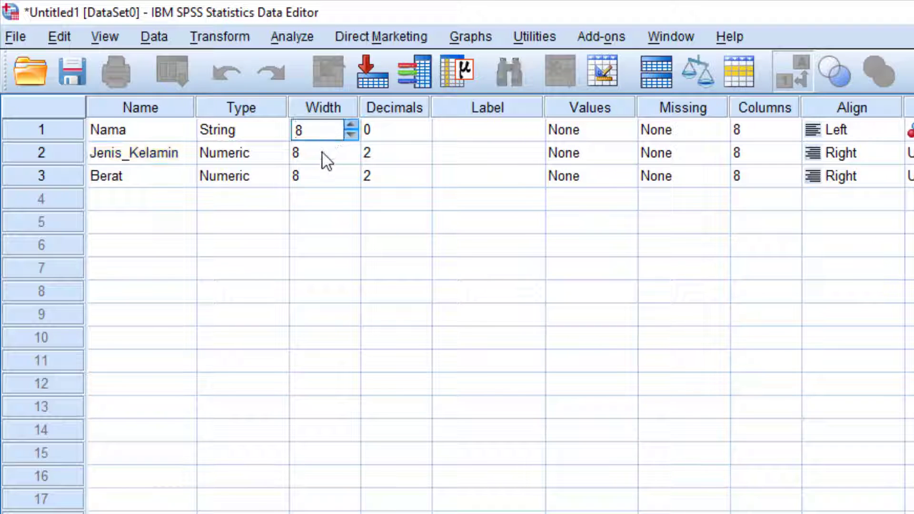
left_click(322, 153)
left_click(324, 129)
left_click(310, 161)
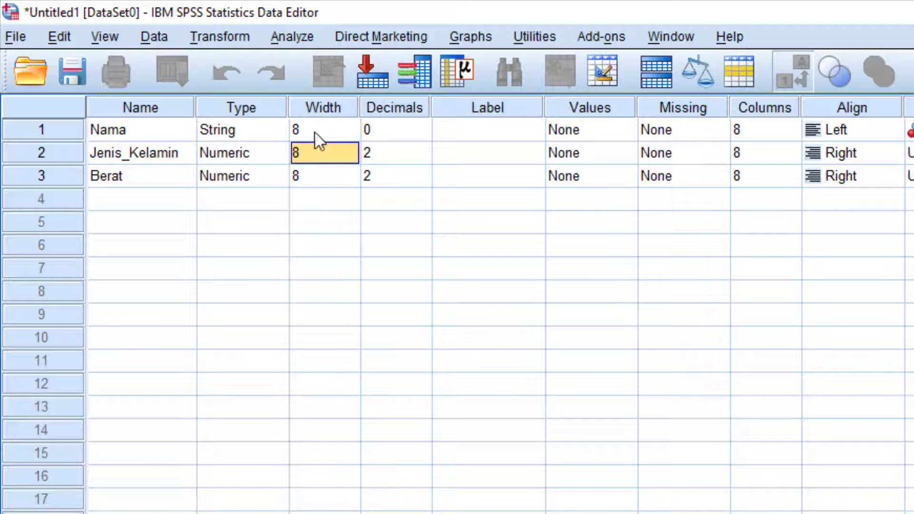
left_click(316, 134)
left_click(314, 162)
left_click(325, 128)
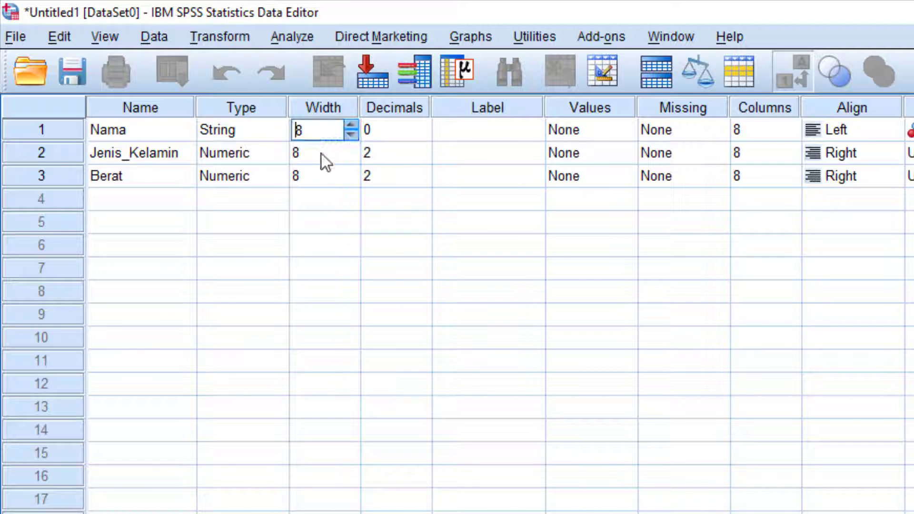
left_click(322, 156)
left_click(321, 180)
left_click(324, 158)
left_click(323, 134)
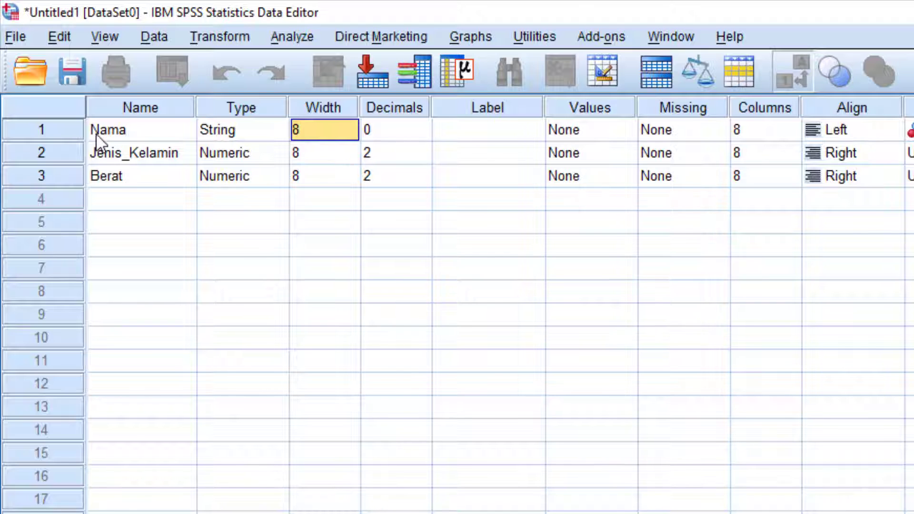
left_click(323, 145)
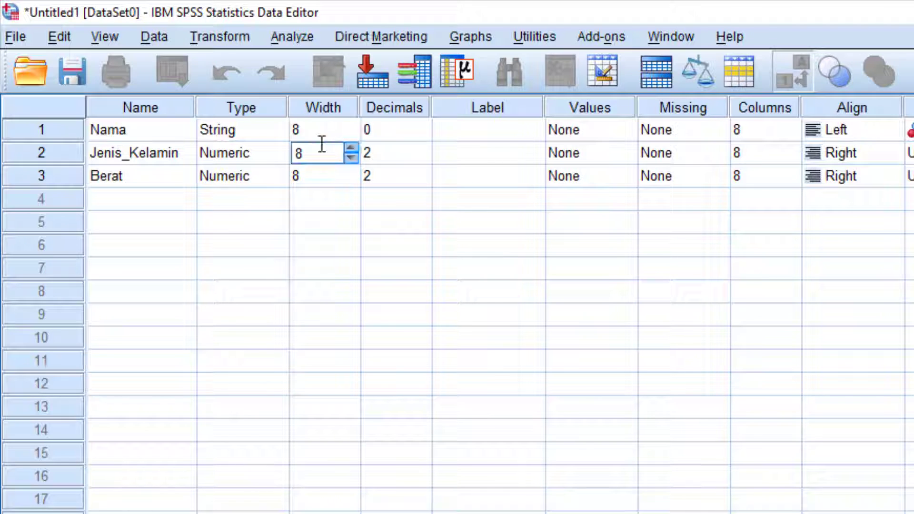
left_click(324, 167)
left_click(321, 135)
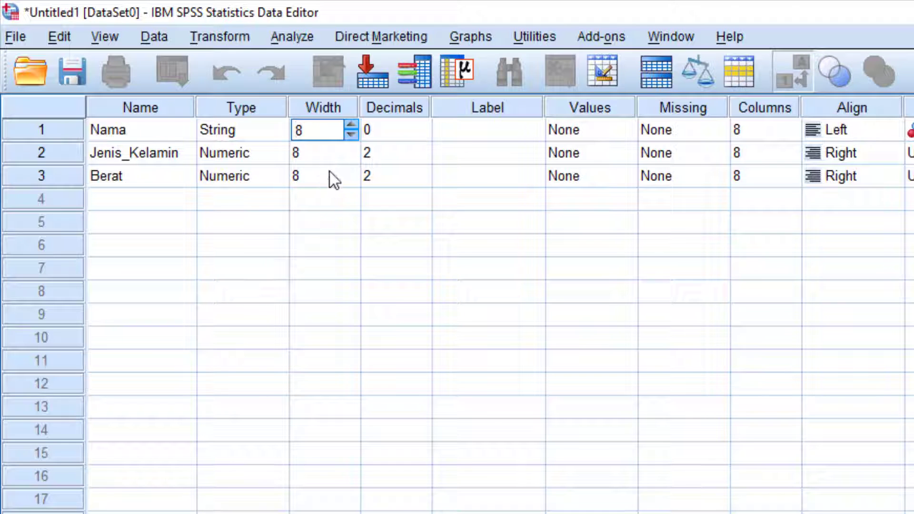
left_click(328, 153)
left_click(318, 131)
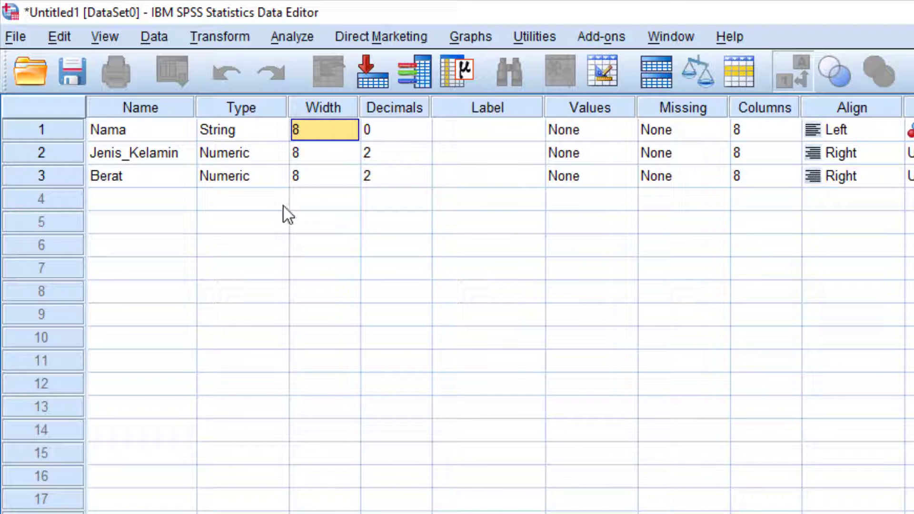
Change Jenis_Kelamin's decimals from 2 to 0, leaving Berat at 2.
left_click(396, 158)
left_click(410, 172)
left_click(407, 160)
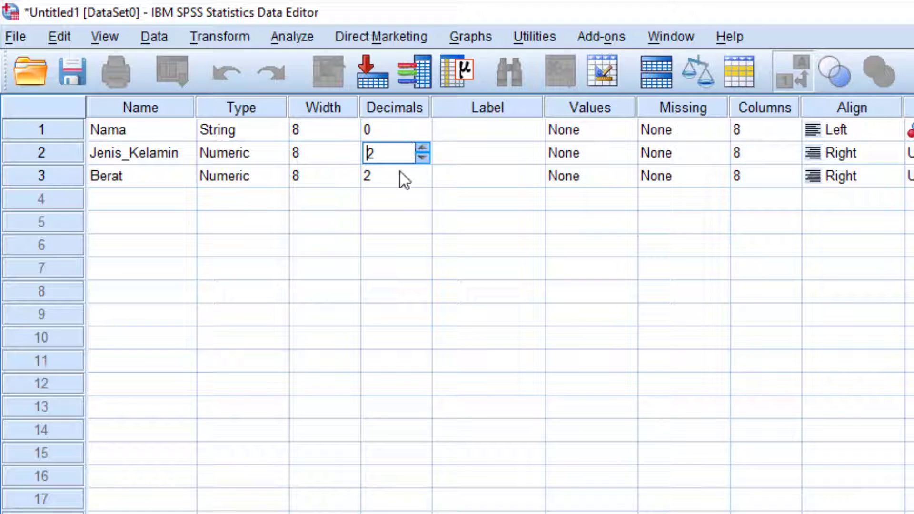
left_click(401, 171)
left_click(407, 151)
left_click_drag(383, 151, 363, 155)
type("0")
left_click(393, 179)
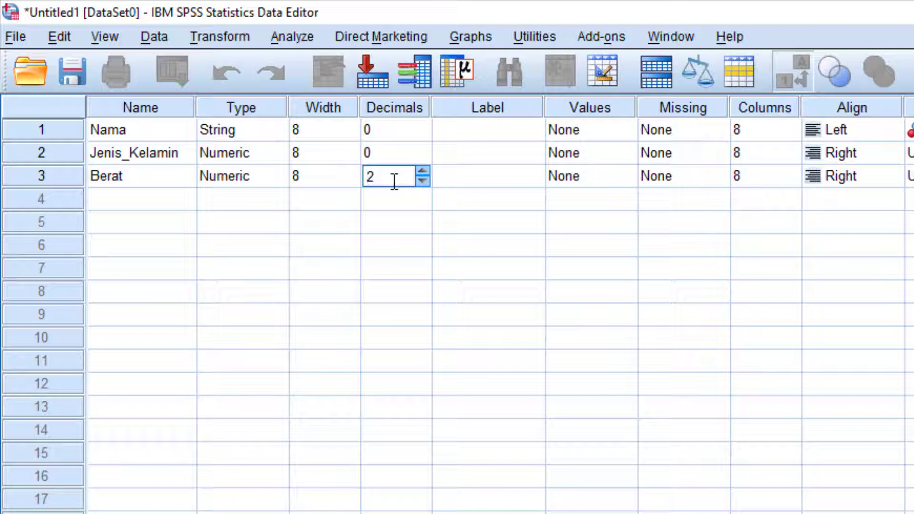
left_click(513, 130)
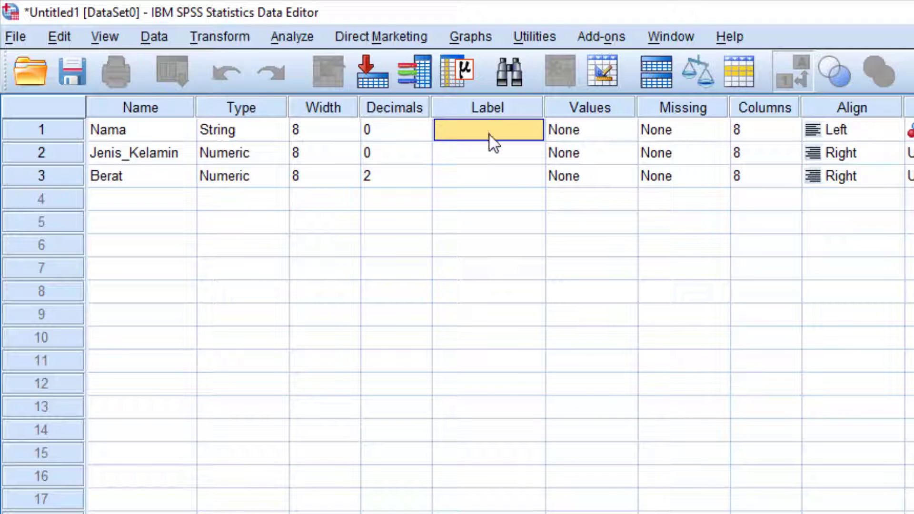
Label Nama as 'Nama Siswa Kelas 1' and widen the Label column.
type("Nam")
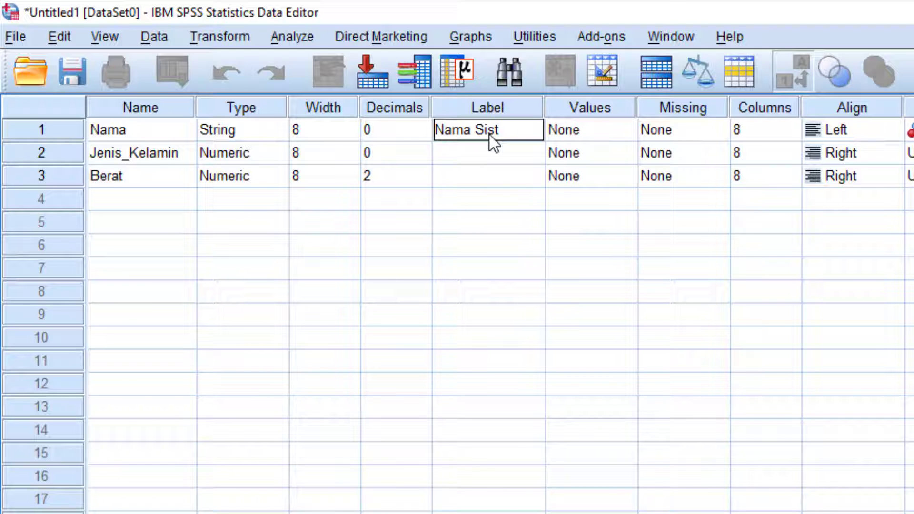
type("a Sist")
key("BackSpace")
type("wa Kelas I")
key("BackSpace")
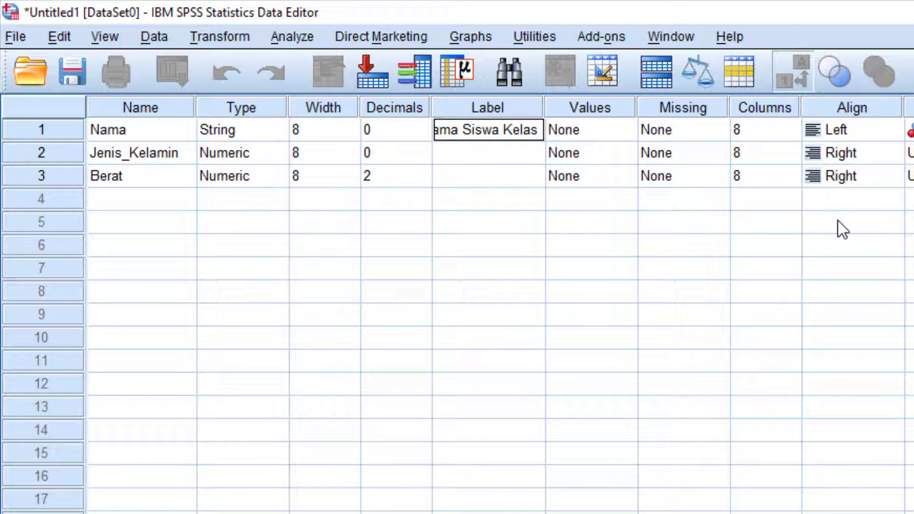
type("1")
left_click(527, 152)
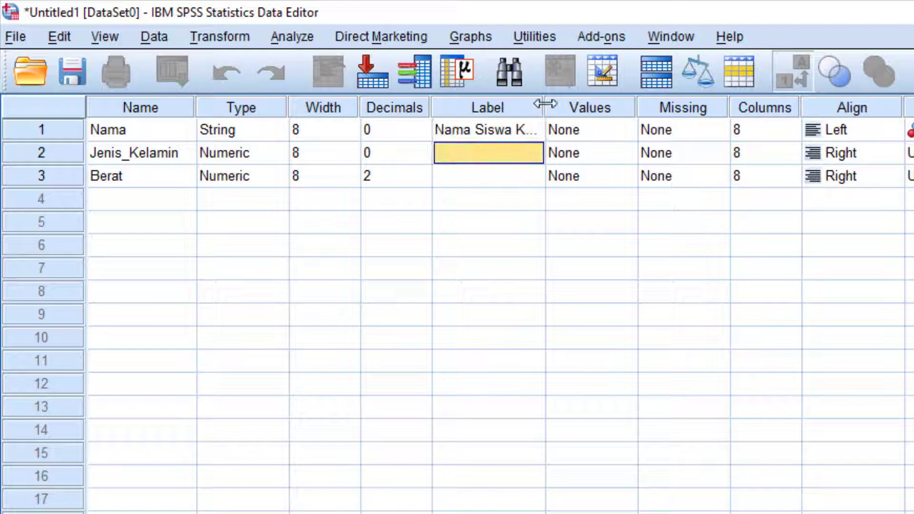
left_click_drag(545, 103, 598, 106)
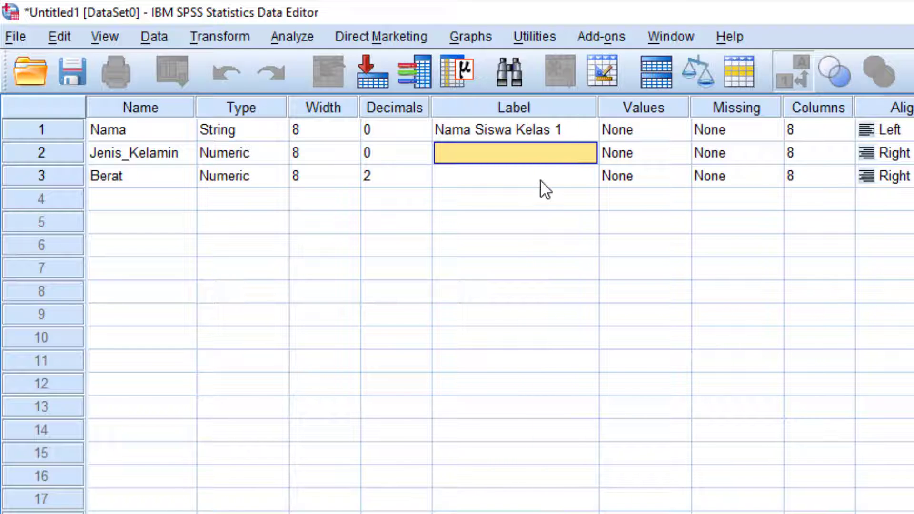
Label Jenis_Kelamin as 'Gender' and enter 'Berat Badan Siswa' for Berat.
type("Je")
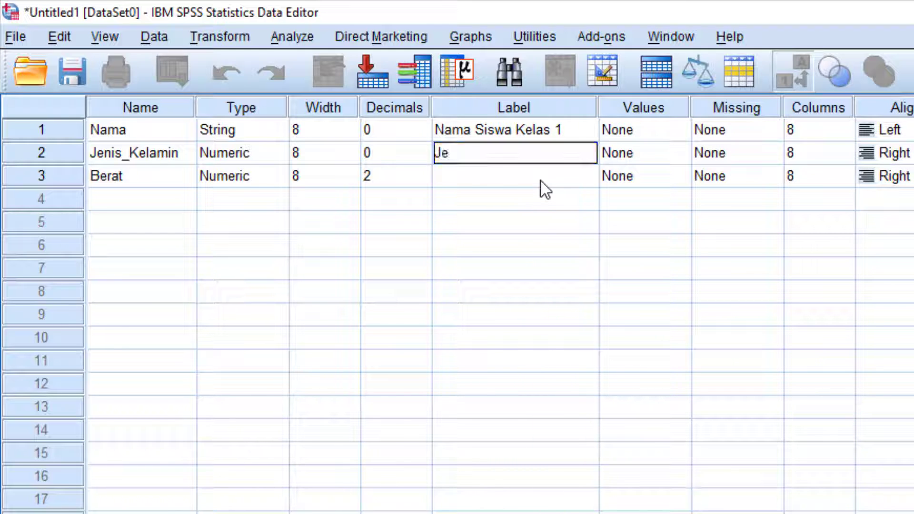
key("BackSpace")
key("BackSpace")
key("Left")
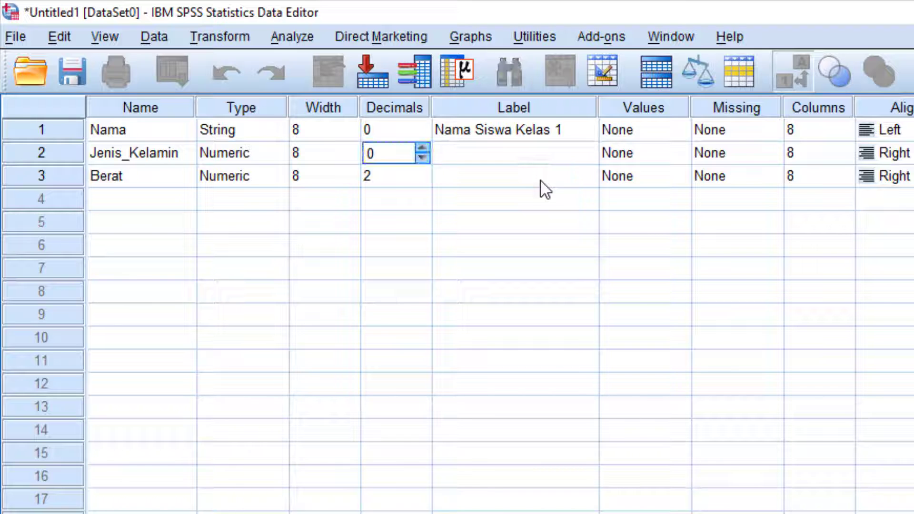
key("Left")
key("Left")
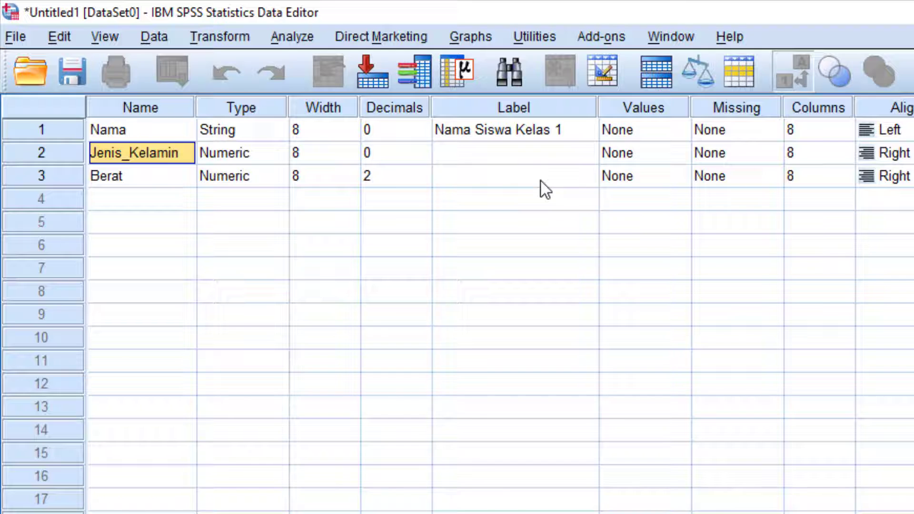
key("Right")
key("Right")
key("Right")
key("Right")
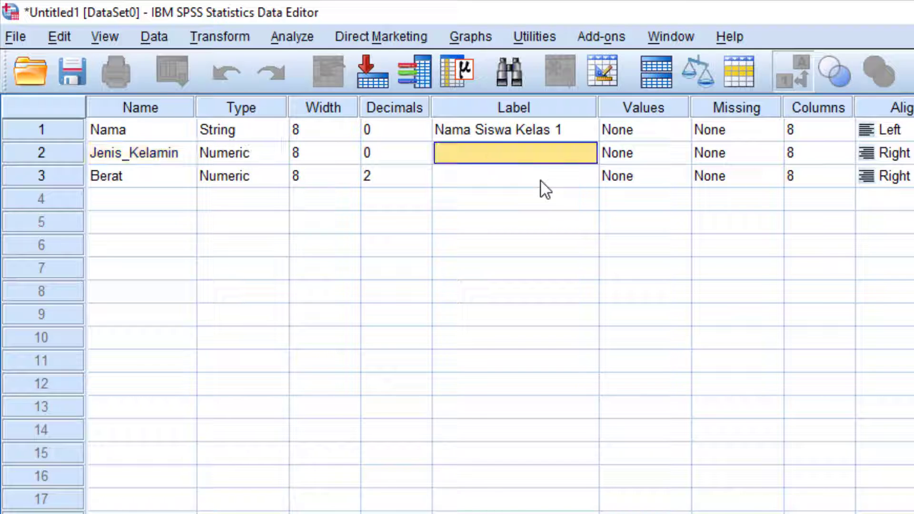
type("Gender")
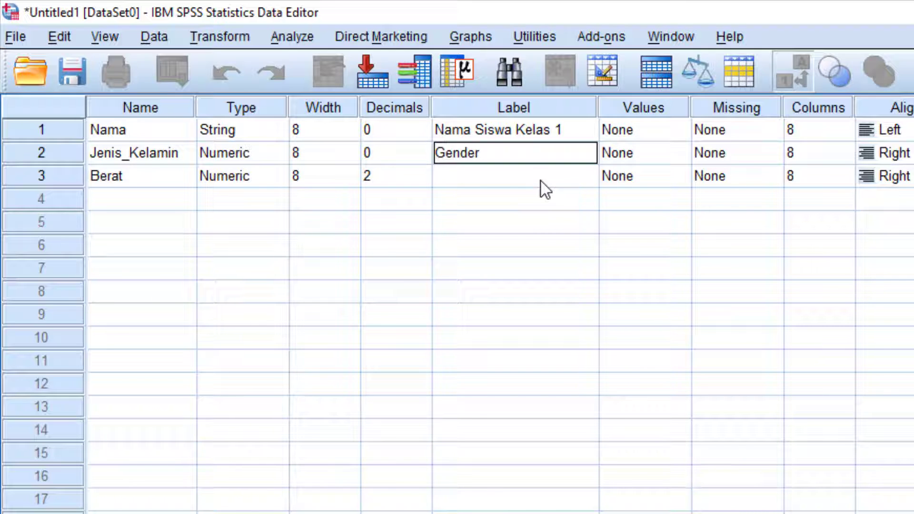
key("Return")
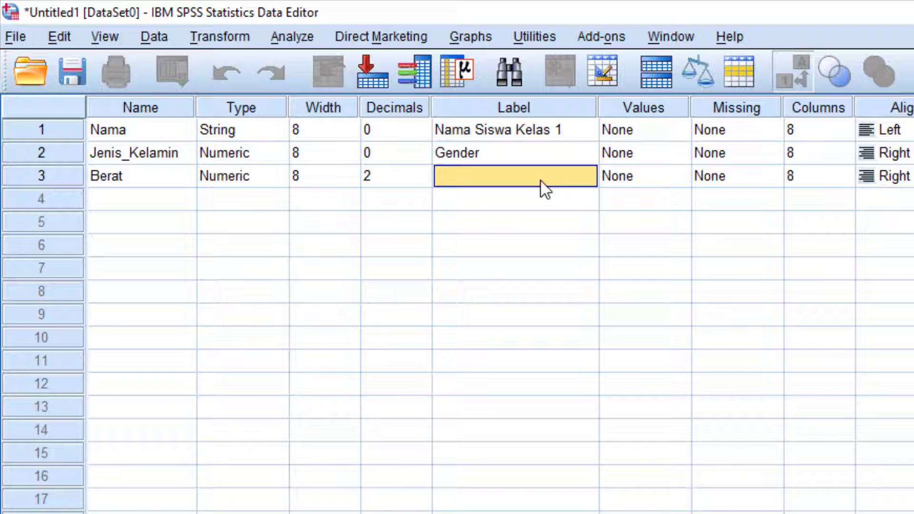
type("Berat")
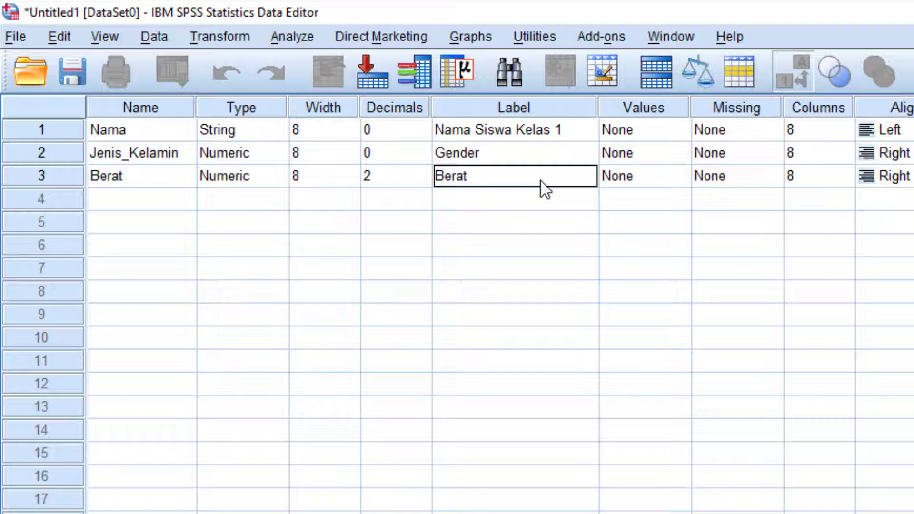
type(" Badan Siswa")
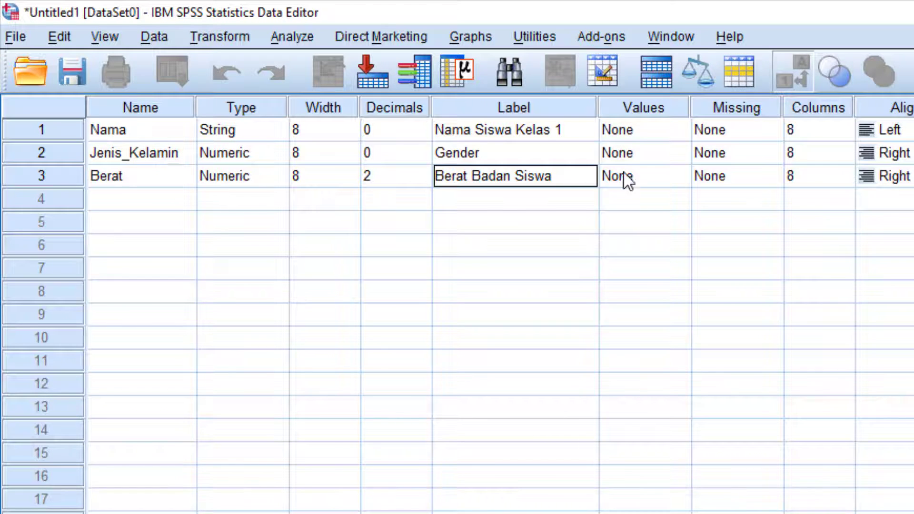
left_click(639, 156)
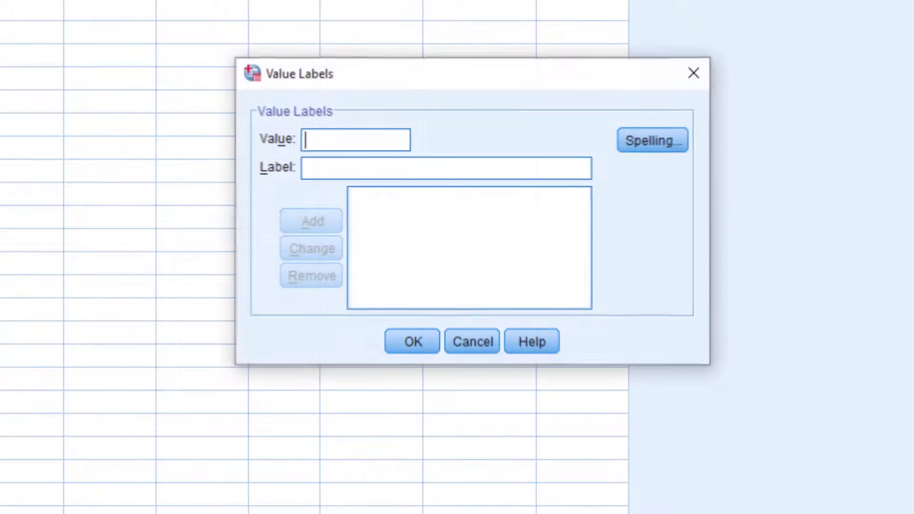
Add value labels 1 = Pria and 2 = Wanita for Jenis_Kelamin.
type("1")
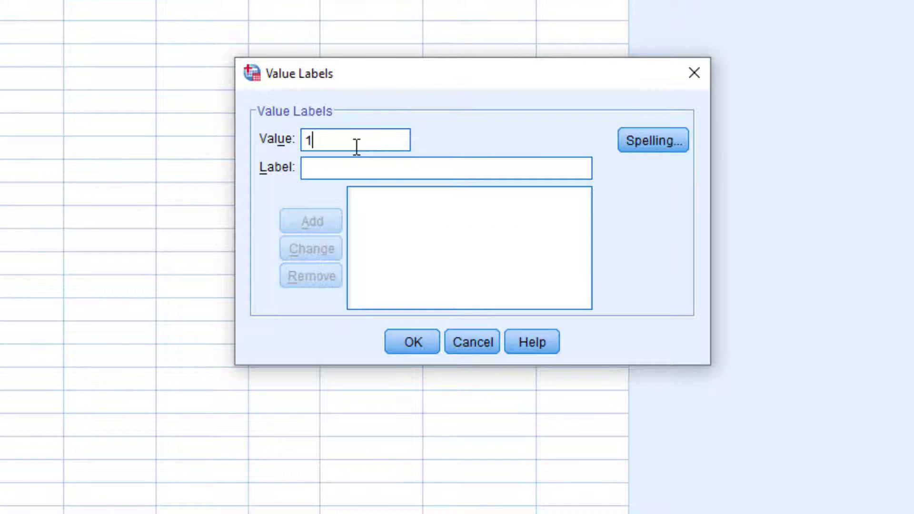
left_click(352, 168)
type("L")
key("BackSpace")
type("Pria")
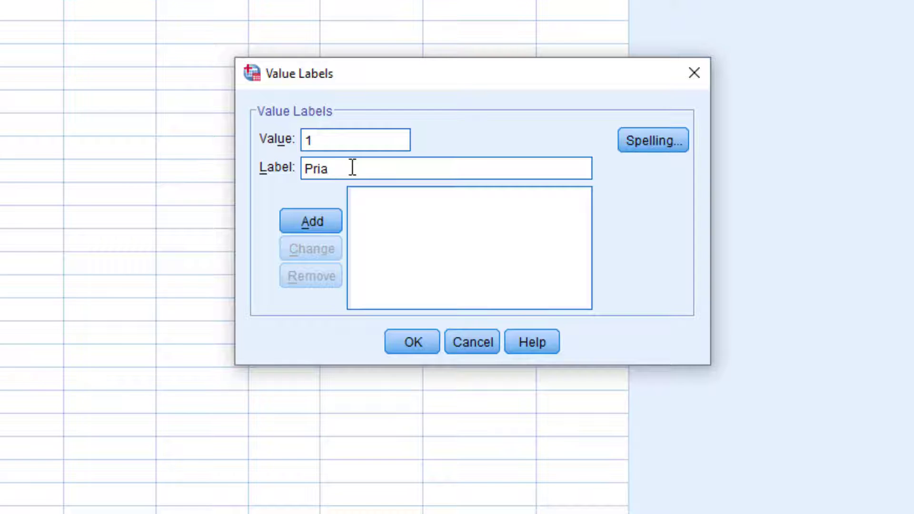
left_click(324, 220)
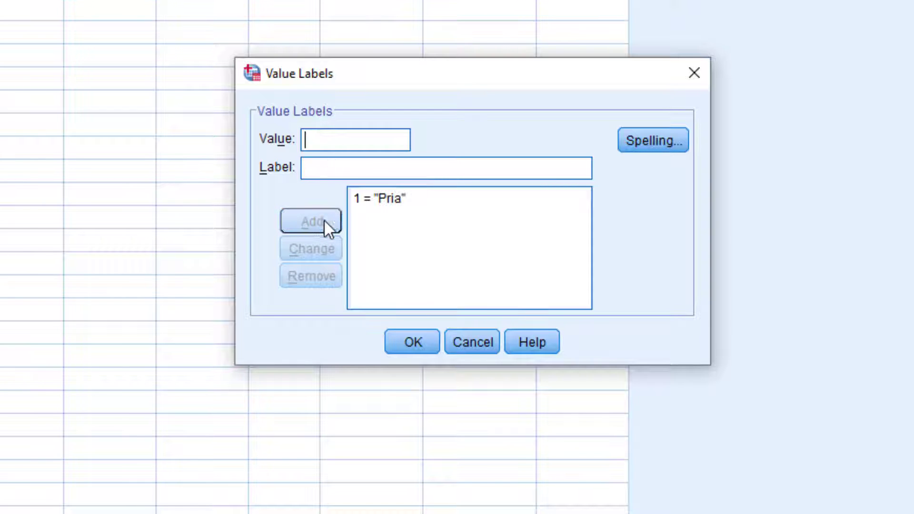
type("2")
left_click(347, 171)
type("Wanita")
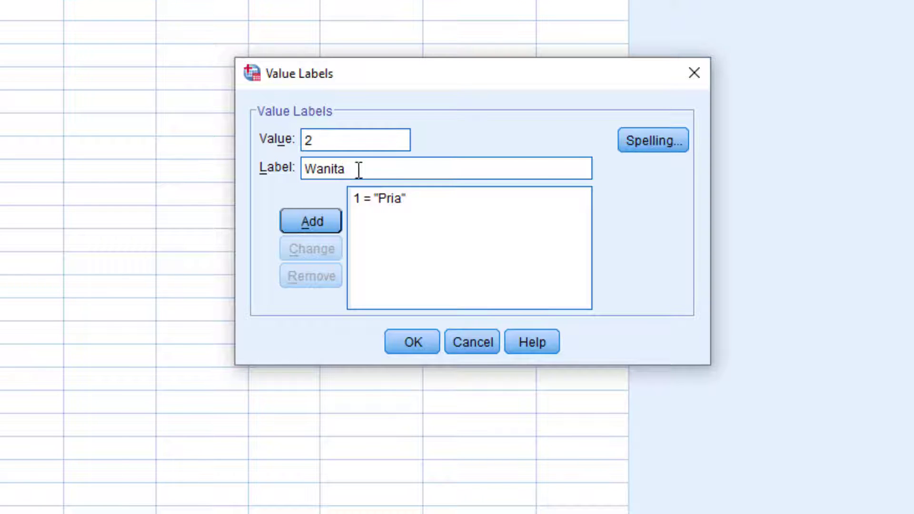
left_click(311, 221)
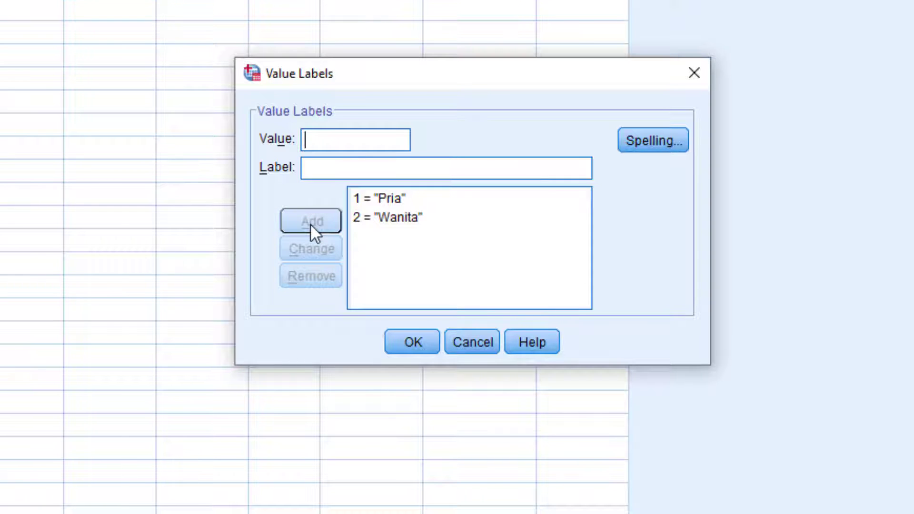
Add a trial 3 = Waria value label, then delete it.
type("3 Waria")
left_click_drag(347, 147, 289, 137)
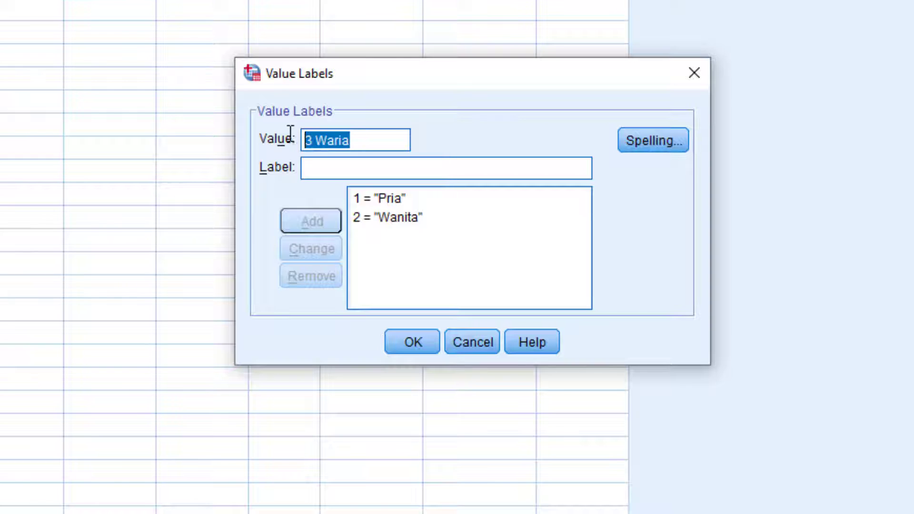
type("3")
left_click(351, 175)
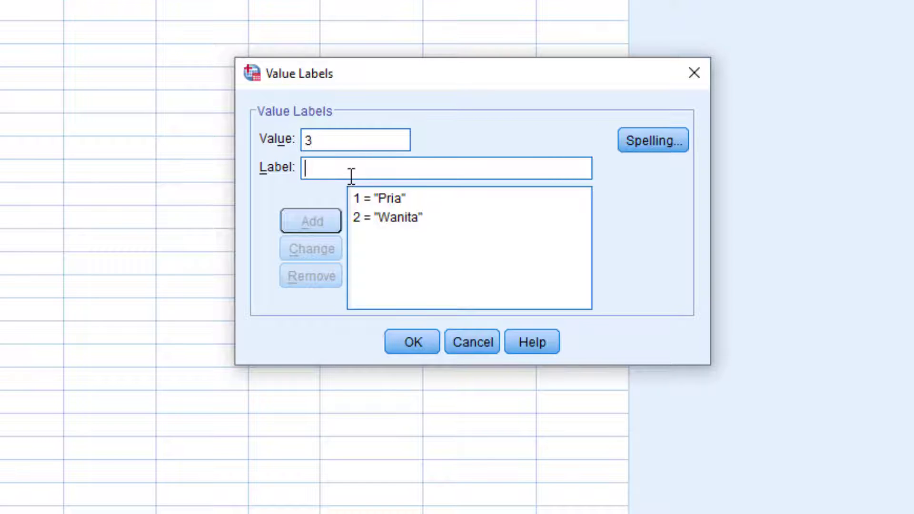
type("Waria")
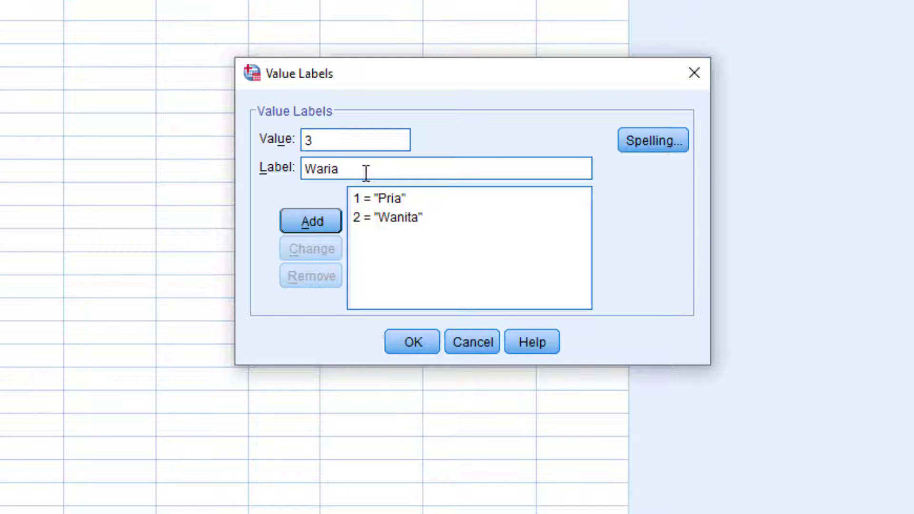
left_click(326, 217)
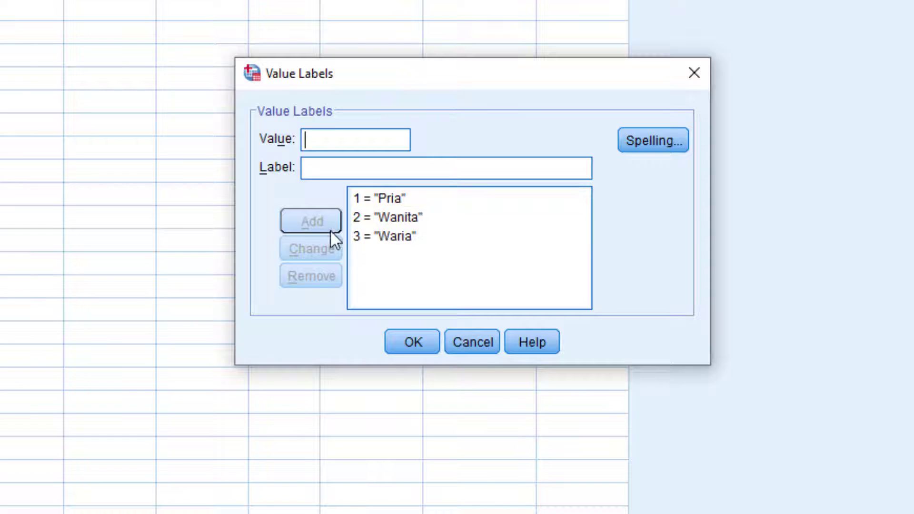
left_click(402, 238)
left_click(382, 217)
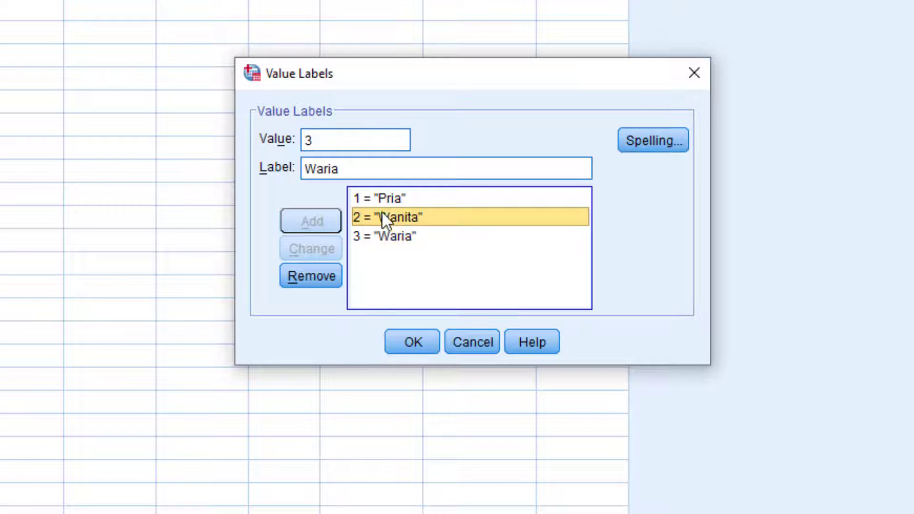
left_click(376, 199)
left_click(366, 234)
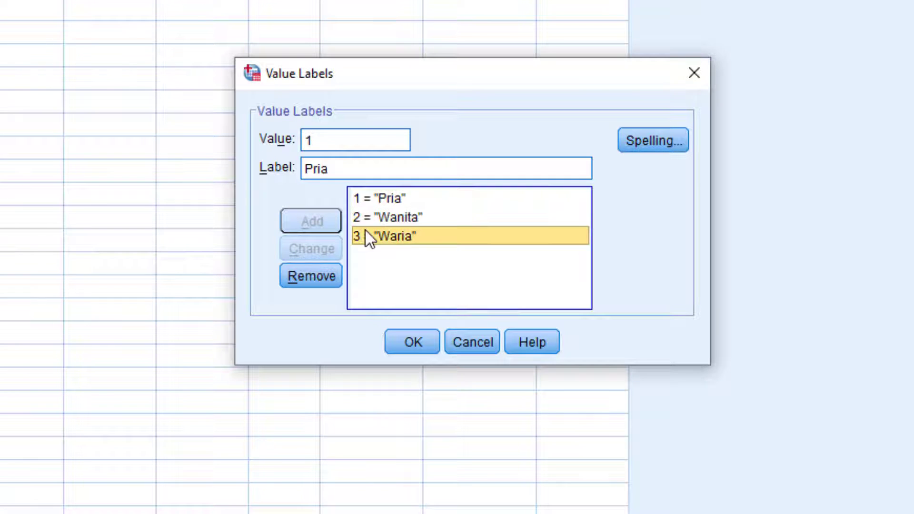
left_click(316, 278)
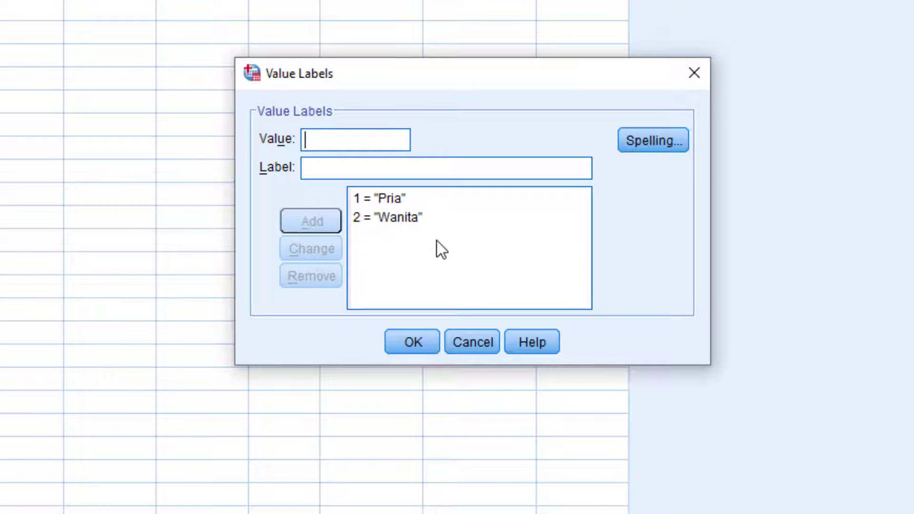
Renumber Wanita to 3, restore it to 2, and confirm the value labels.
left_click(415, 218)
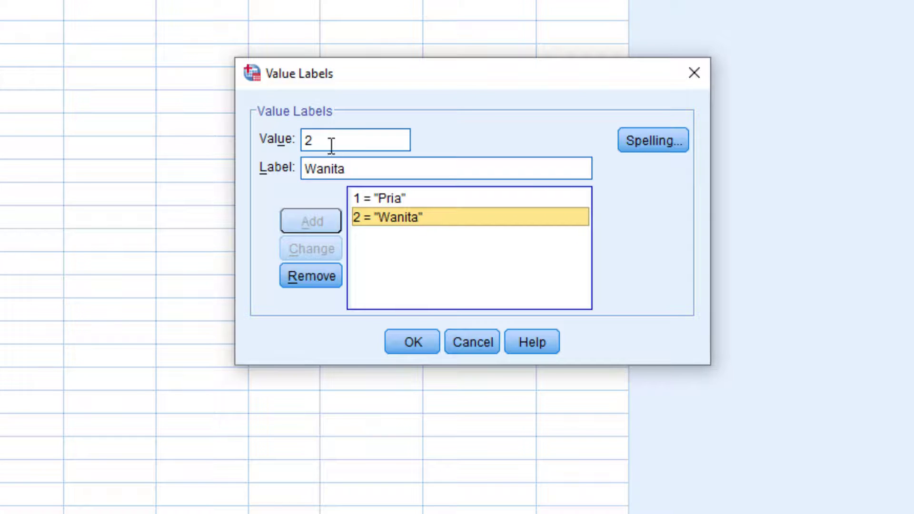
mouse_move(305, 133)
left_mouse_down()
mouse_move(296, 122)
mouse_move(321, 135)
left_mouse_up()
type("3")
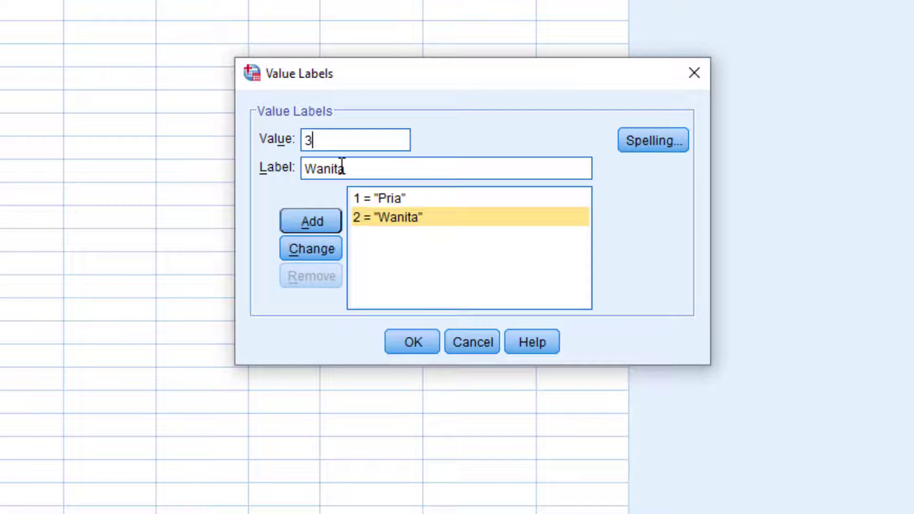
left_click(310, 244)
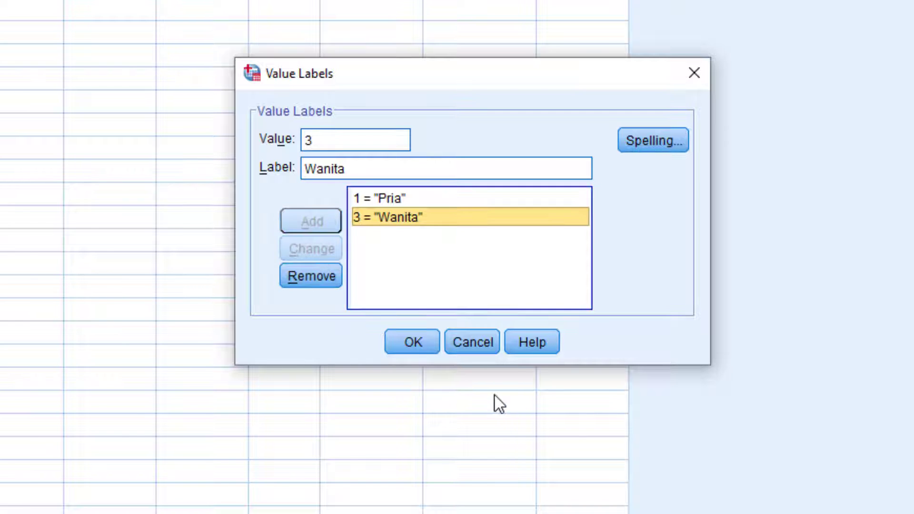
double_click(320, 138)
type("2")
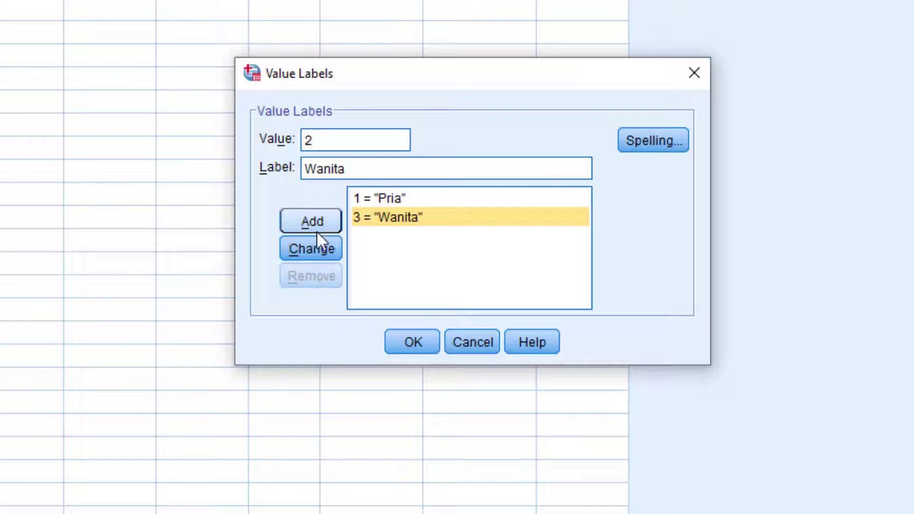
left_click(311, 244)
left_click(413, 336)
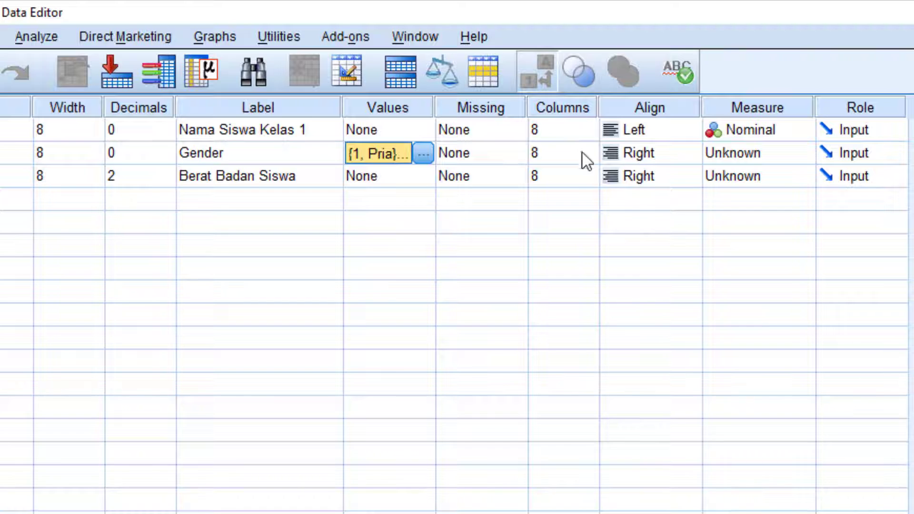
Keep Nama's alignment at Left and bring up Gender's Measure dropdown.
left_click(655, 136)
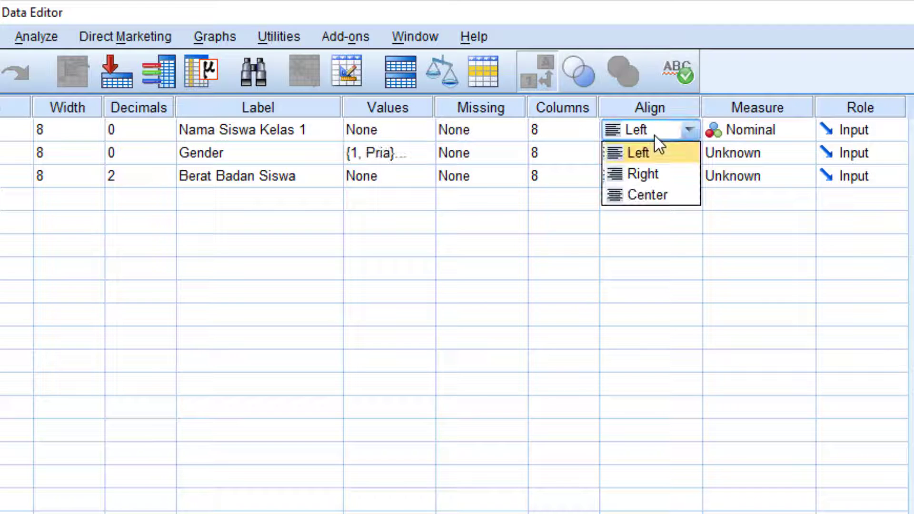
left_click(563, 136)
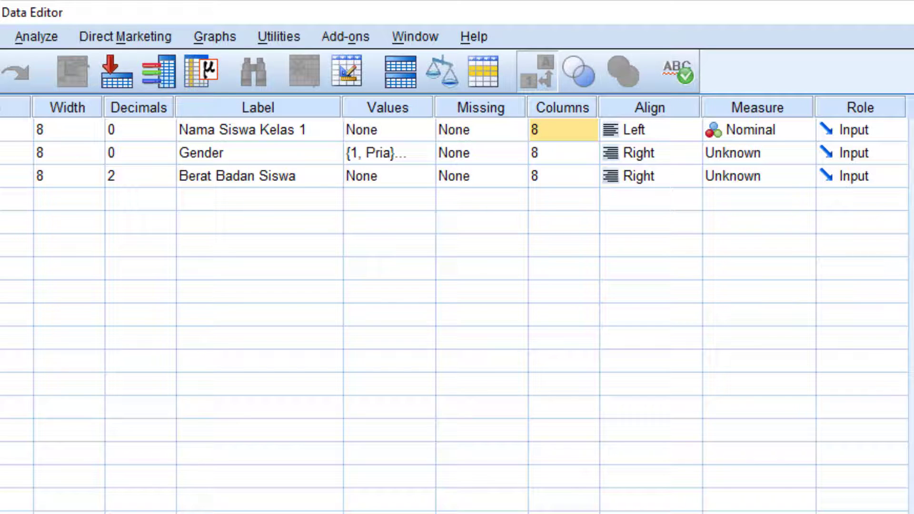
left_click(773, 158)
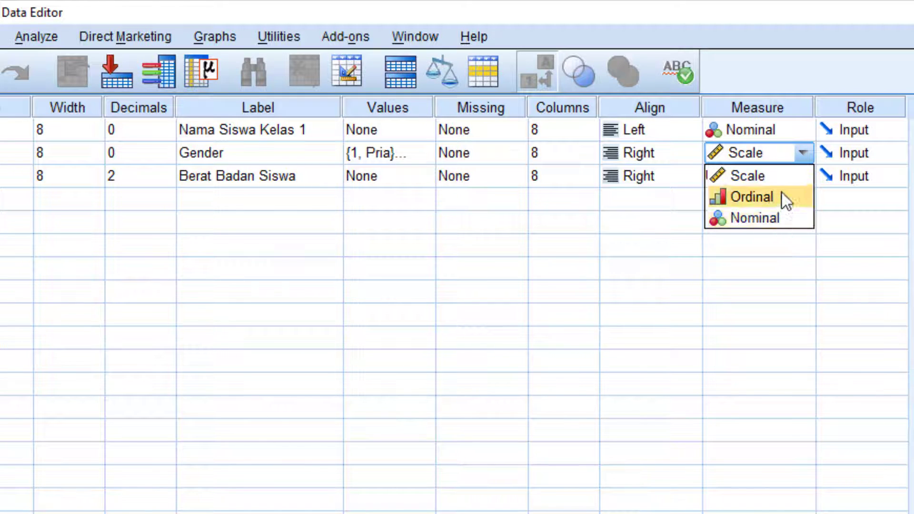
Set Gender's measurement level to Nominal, with Berat Badan Siswa at Scale.
left_click(783, 179)
left_click(791, 179)
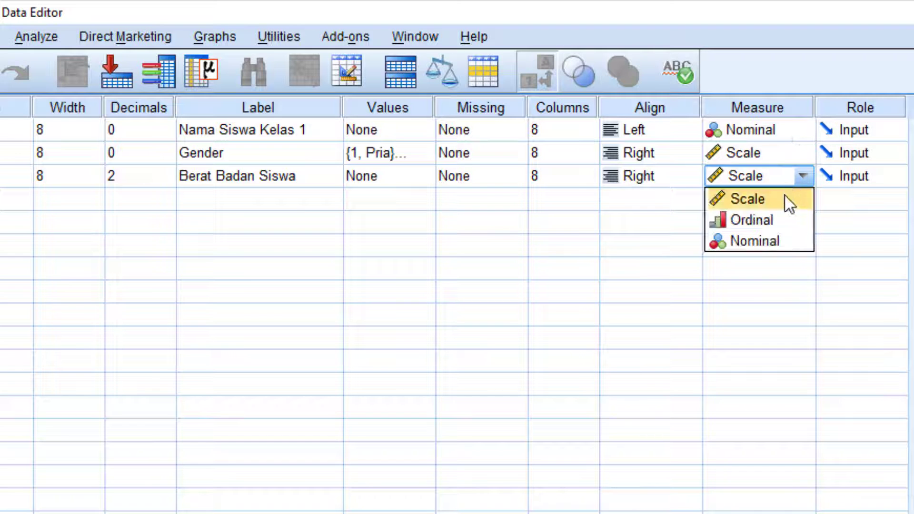
left_click(784, 198)
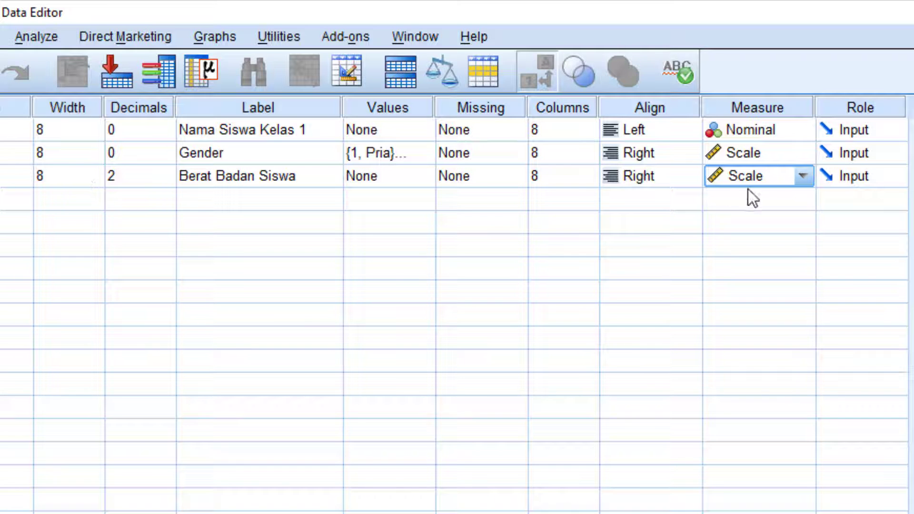
left_click(773, 152)
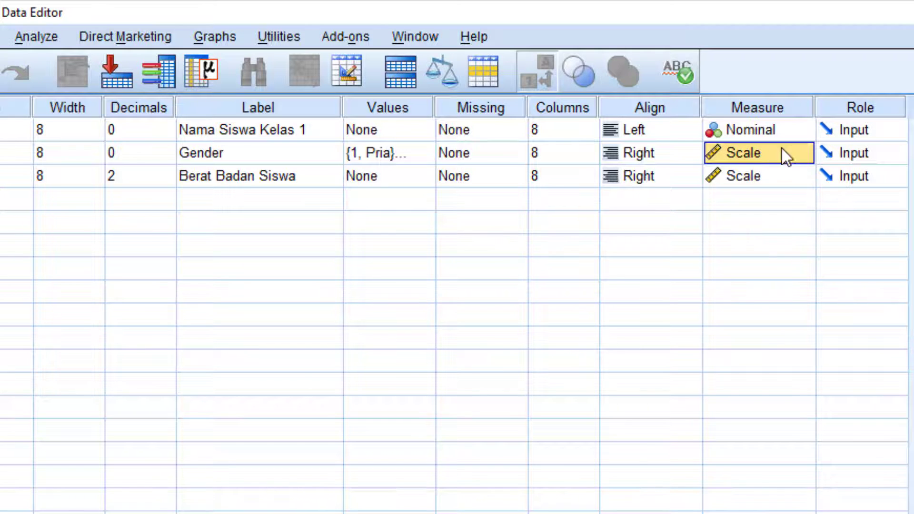
left_click(803, 156)
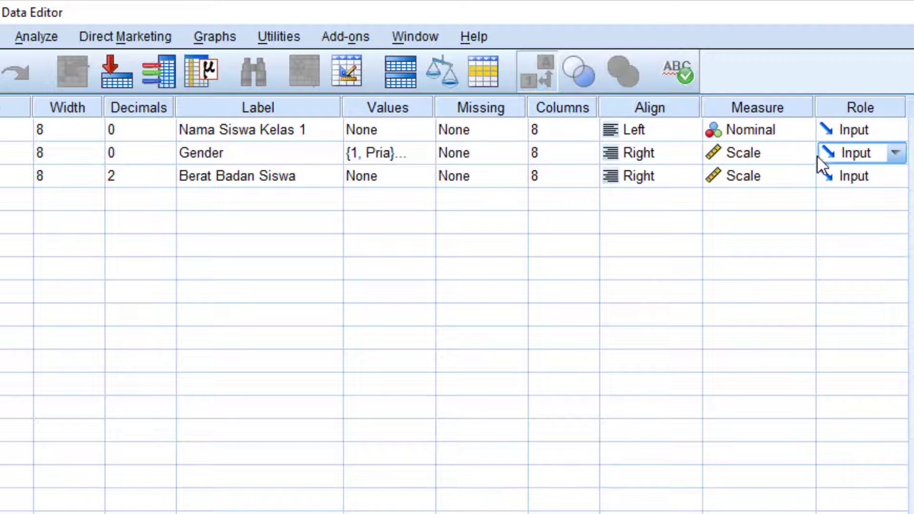
left_click(810, 154)
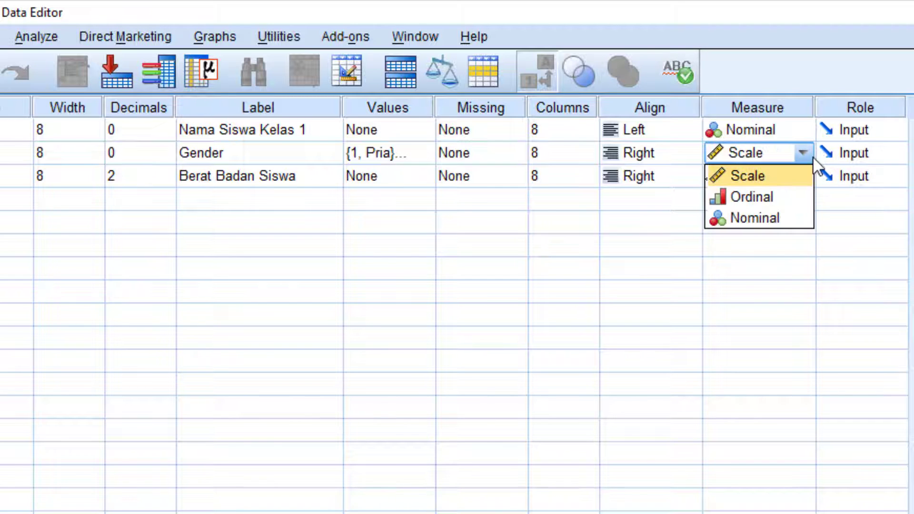
left_click(776, 217)
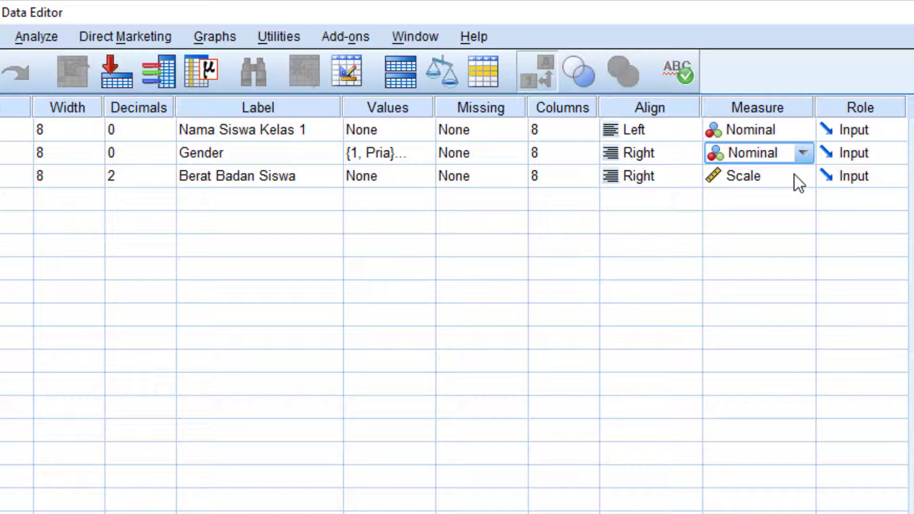
Confirm Scale for Berat and select the Role, Measure, Align and Columns columns.
left_click(796, 175)
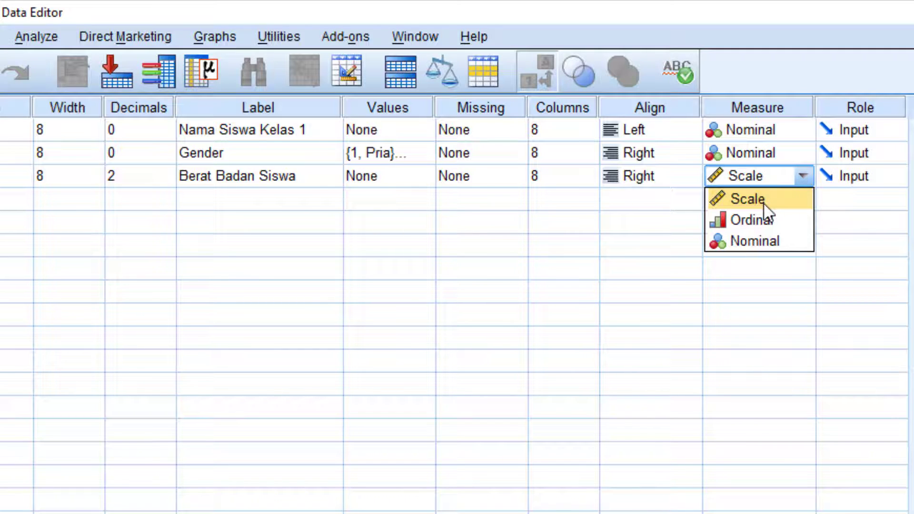
left_click(788, 106)
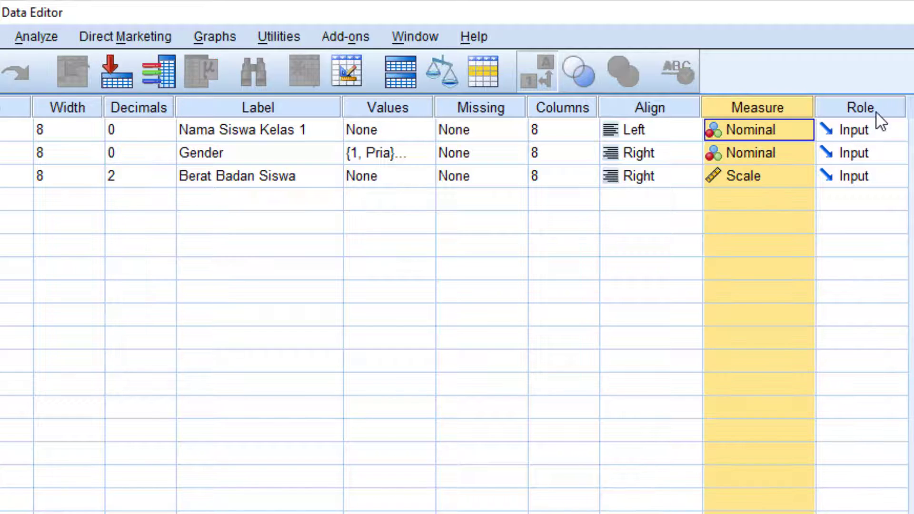
left_click(850, 107)
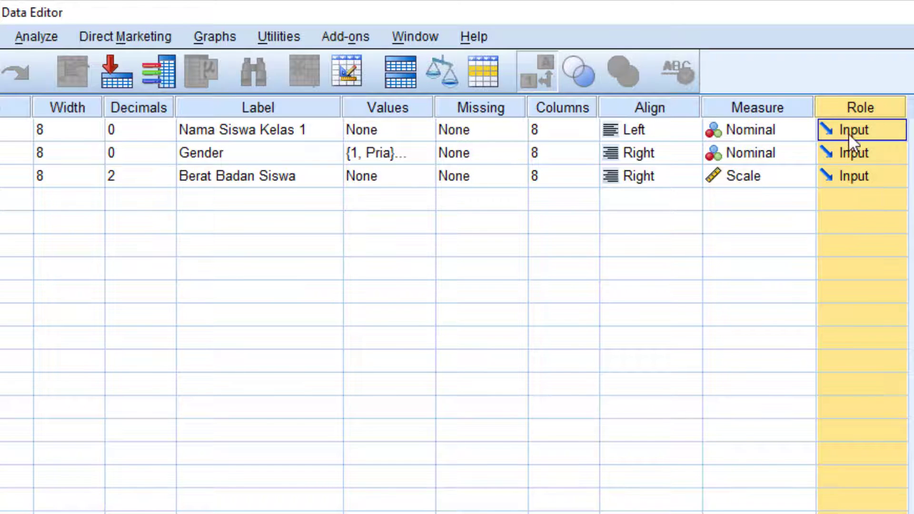
left_click(762, 103)
left_click(611, 104)
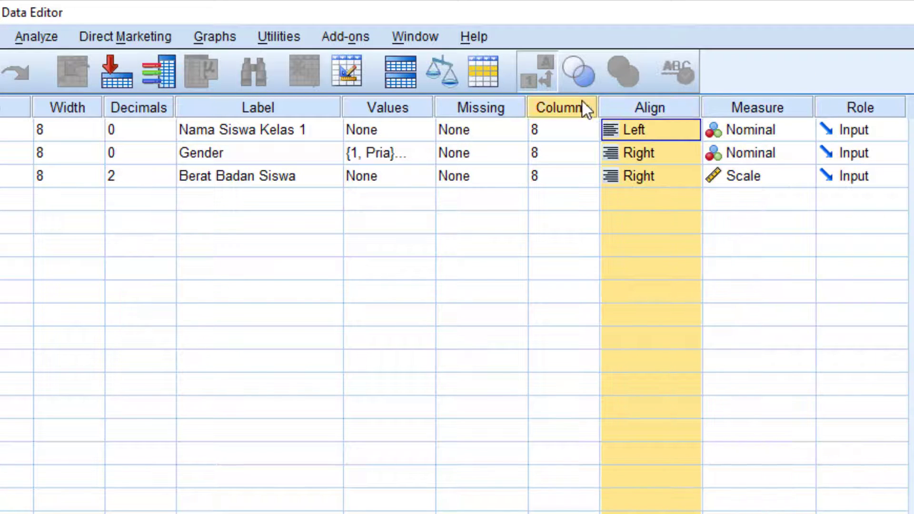
left_click(582, 108)
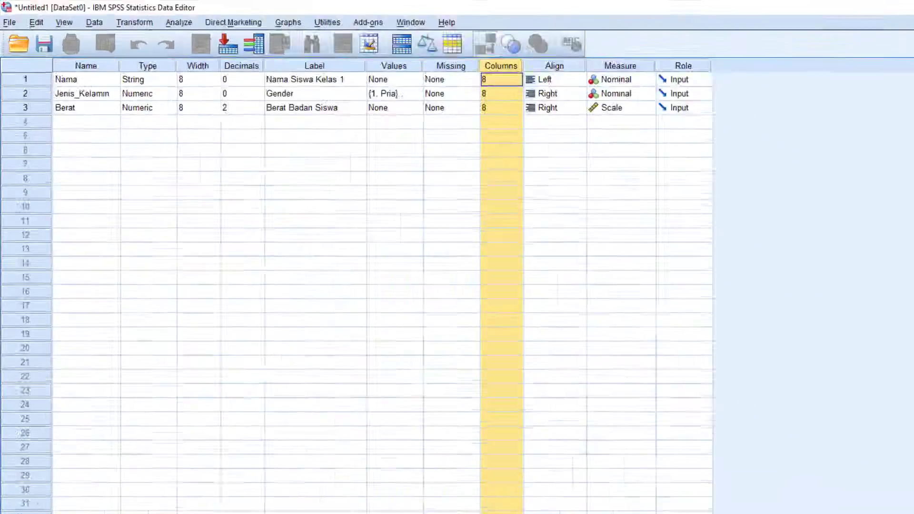
Widen the Jenis_Kelamin column in Data View so its full heading is visible.
left_click(36, 510)
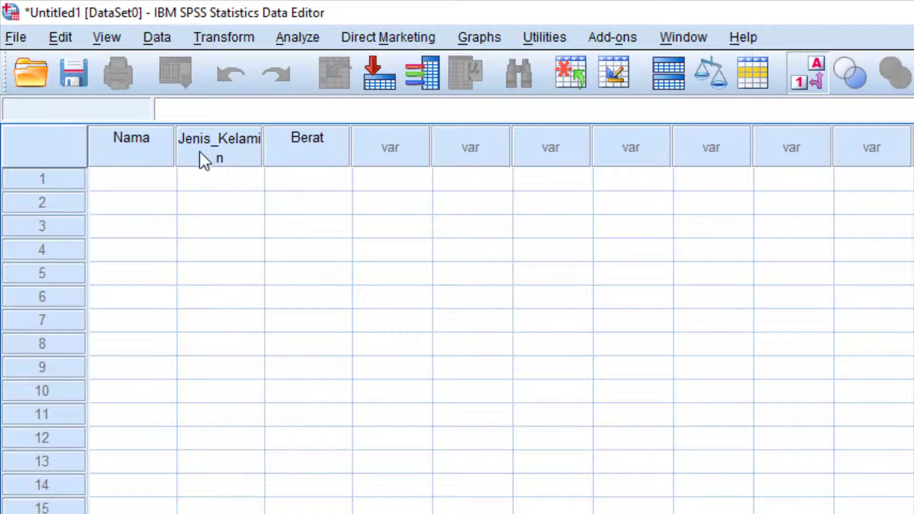
left_click_drag(262, 129, 292, 136)
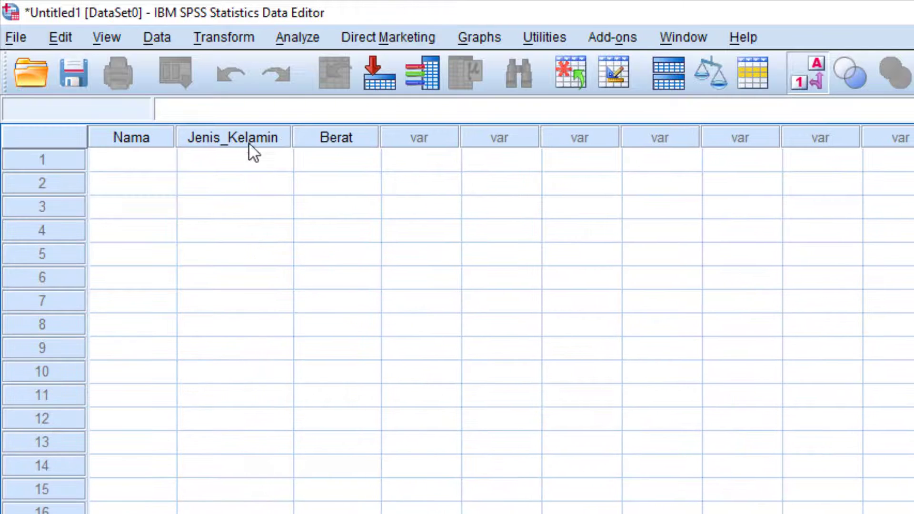
left_click(144, 166)
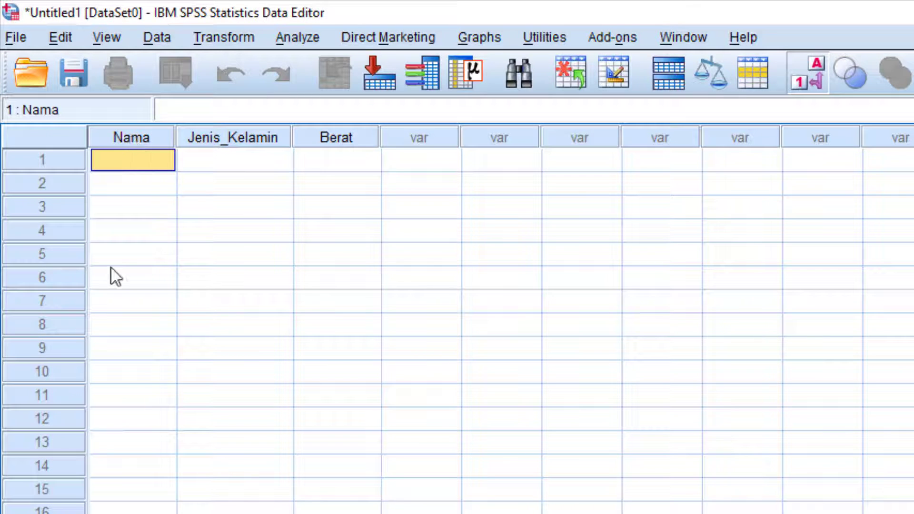
left_click(129, 513)
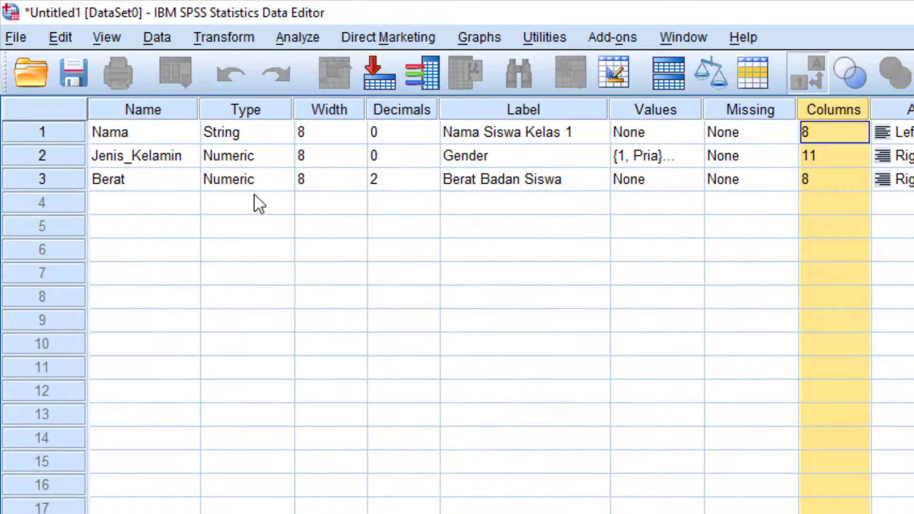
left_click(47, 513)
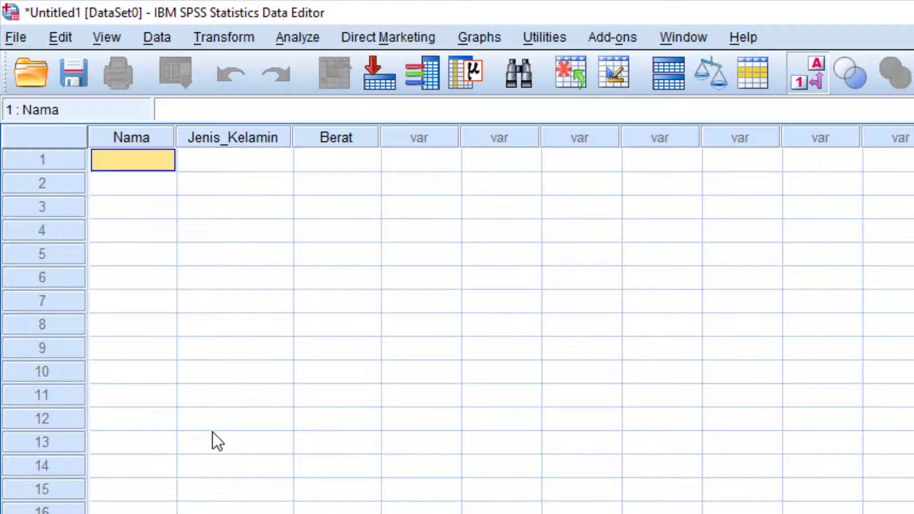
Type the first student's name into row 1 of Nama, correcting the typos.
type("Sae")
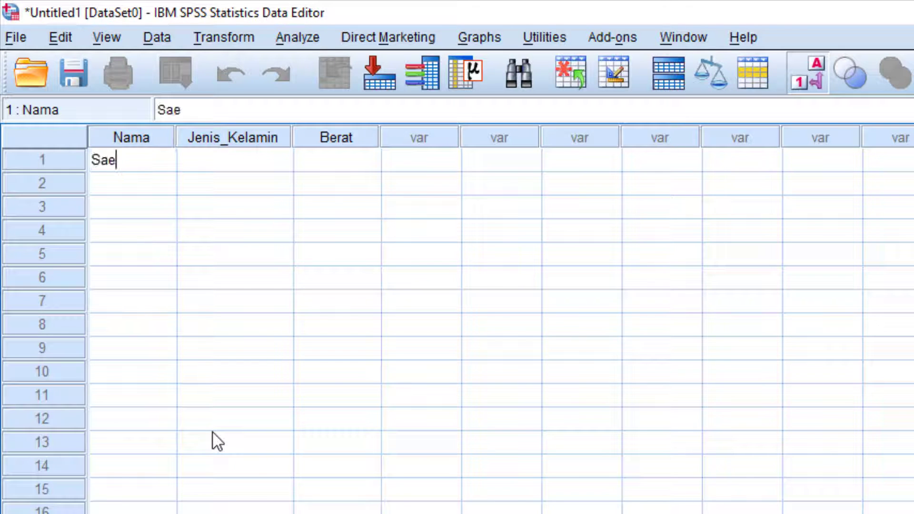
type("pul A")
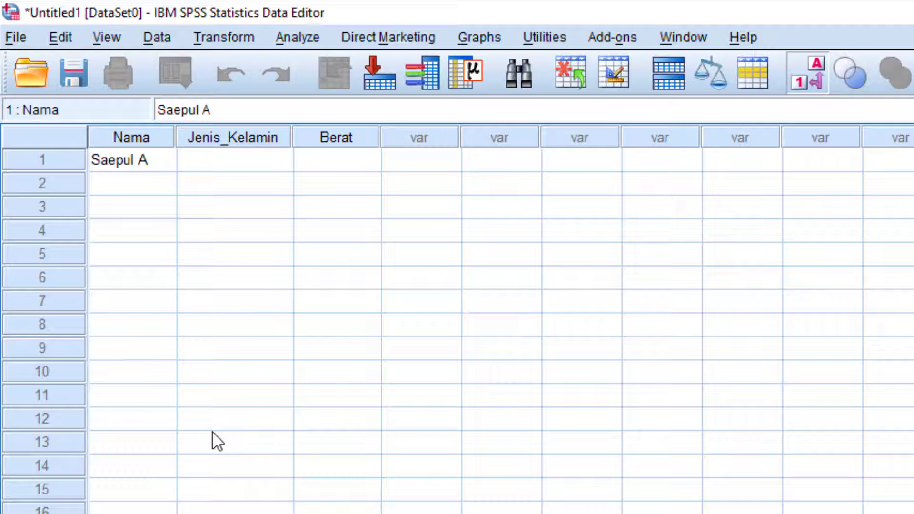
type("d")
key("BackSpace")
type("kj")
key("BackSpace")
key("BackSpace")
key("Return")
left_click(160, 160)
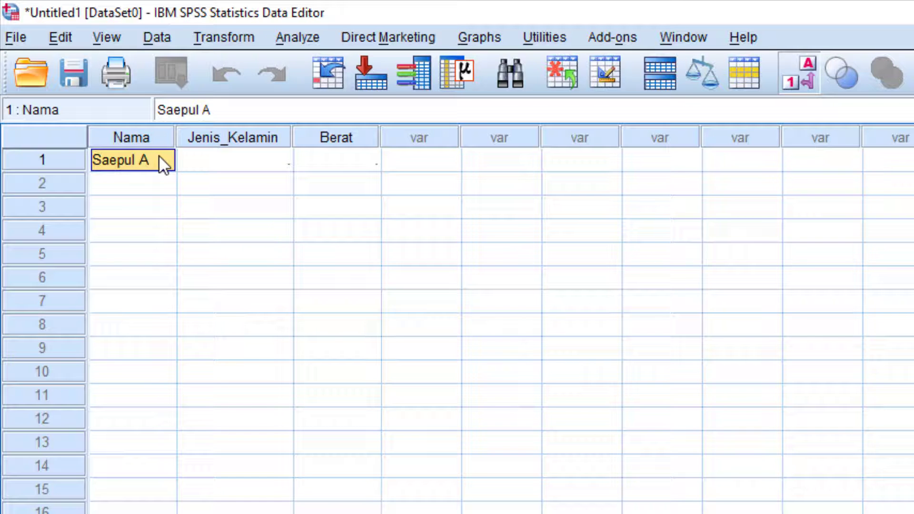
Set the Nama variable's width to 15 in Variable View.
left_click(238, 512)
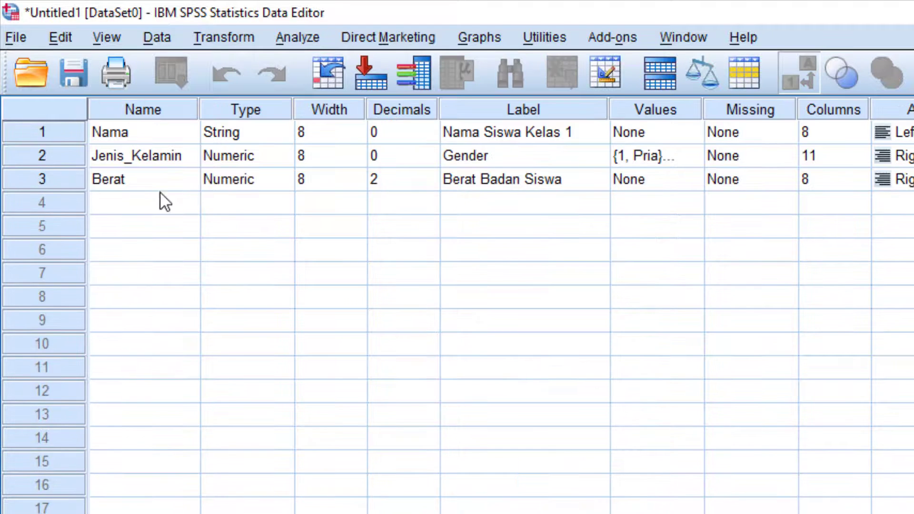
left_click(318, 132)
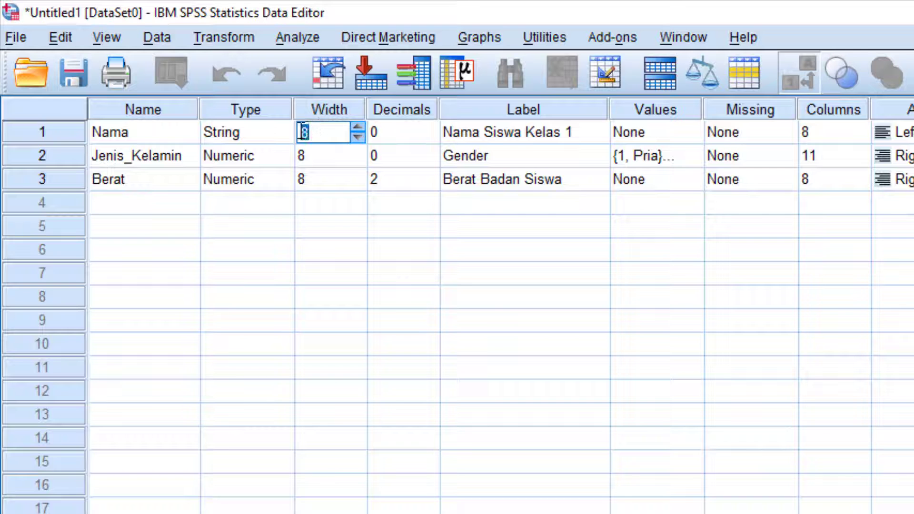
type("15")
left_click(352, 212)
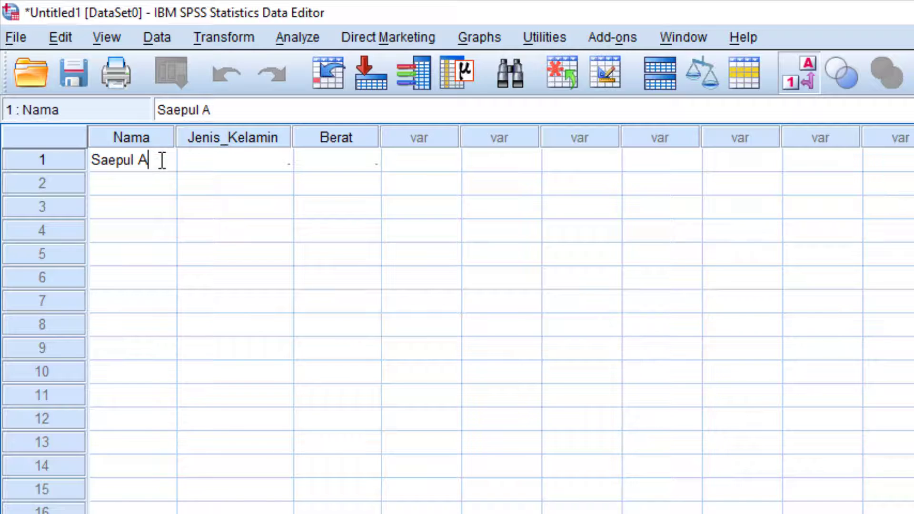
Widen the Nama column and replace row 1 with a longer student name.
type("nwar")
key("Return")
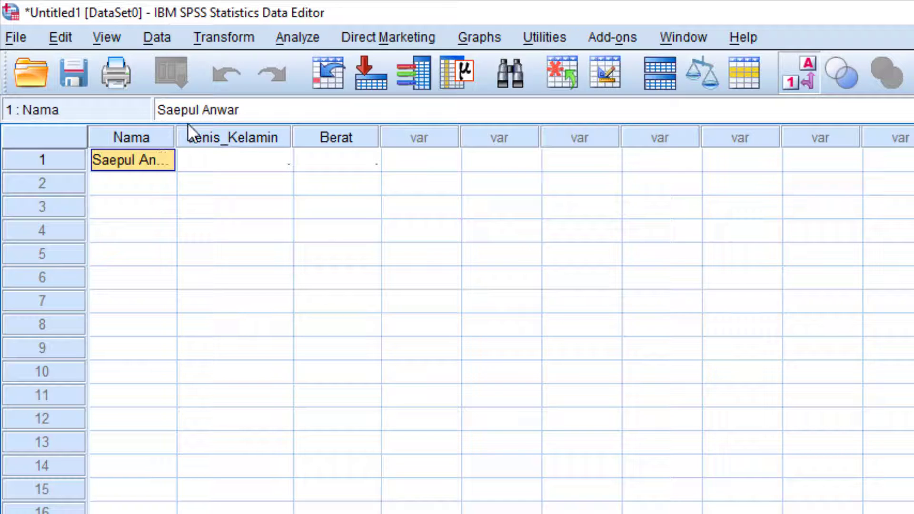
left_click_drag(177, 135, 262, 136)
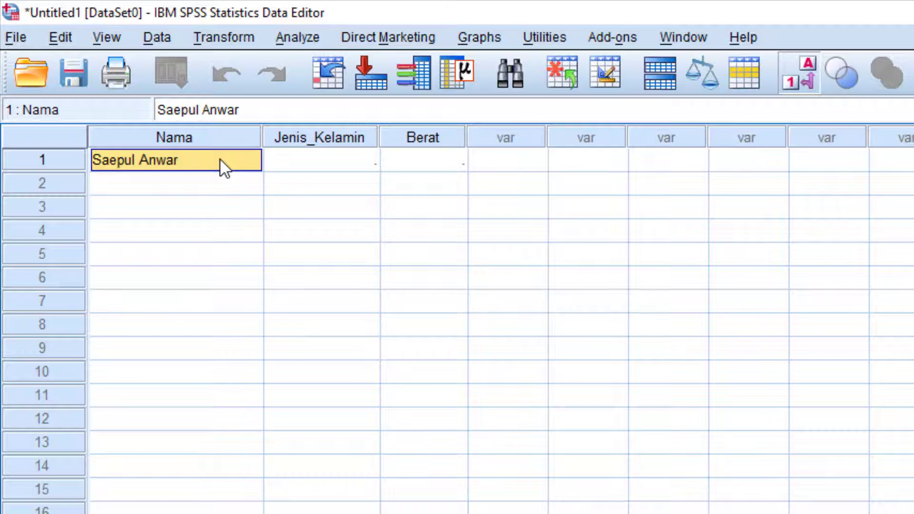
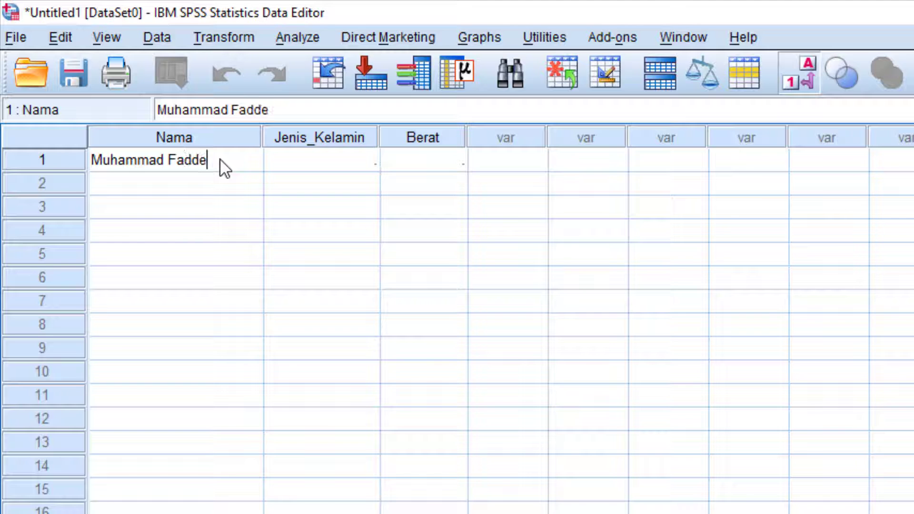
key("Return")
left_click(220, 160)
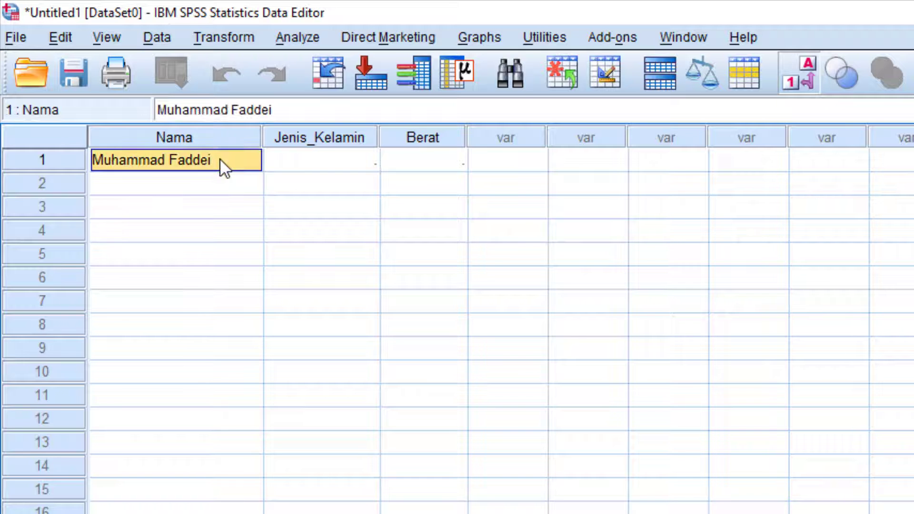
Reset the Nama width to 8 and return to Data View.
key("ctrl+t")
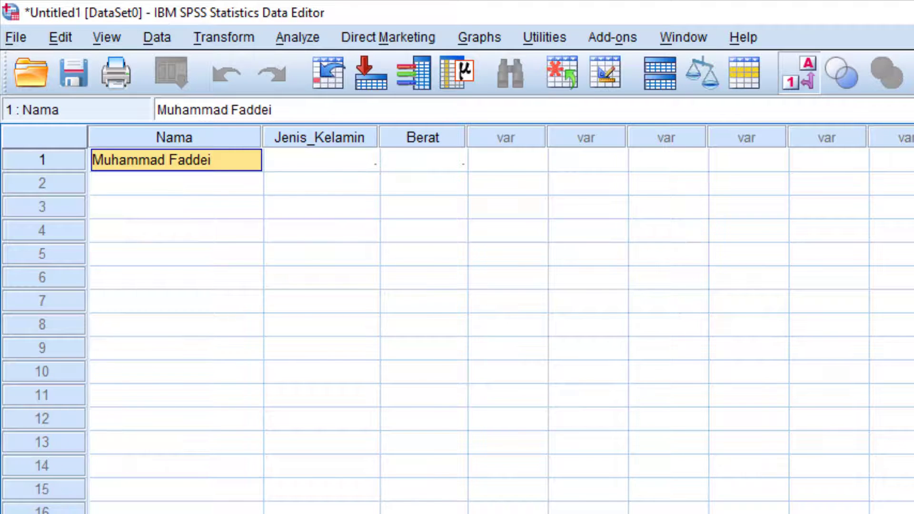
left_click(322, 134)
double_click(322, 134)
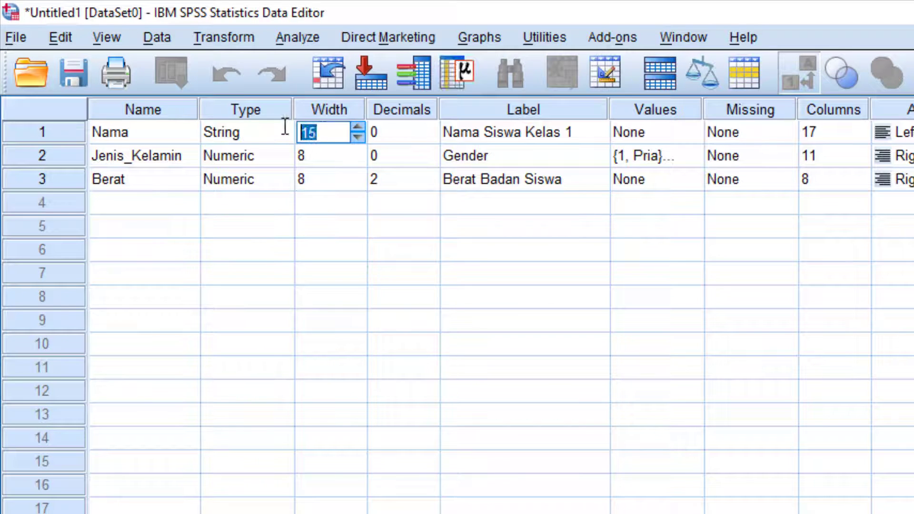
type("8")
left_click(341, 162)
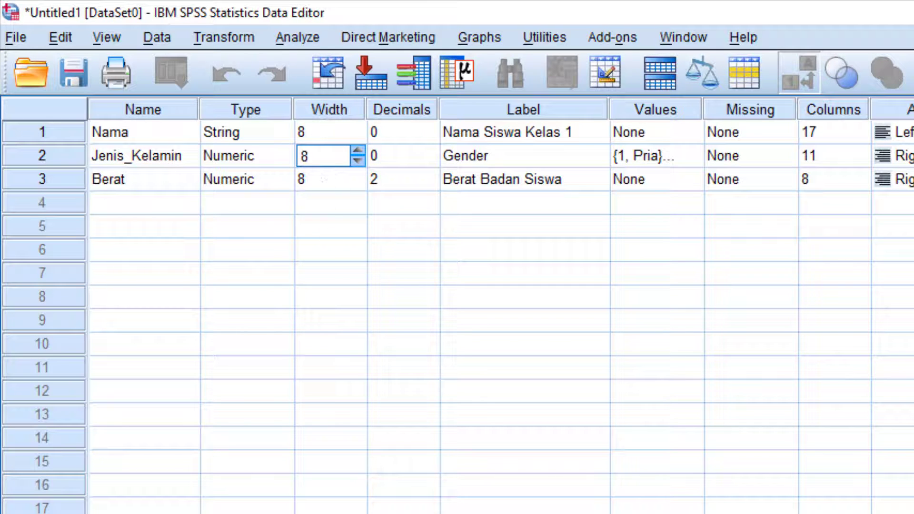
key("ctrl+t")
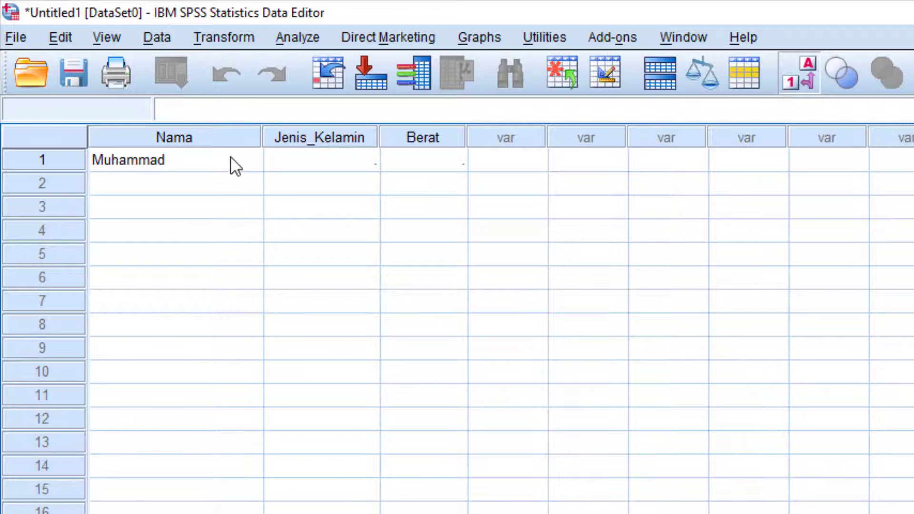
Overwrite row 1's name with a new short student name and narrow the Nama column.
left_click(231, 155)
type("Ag")
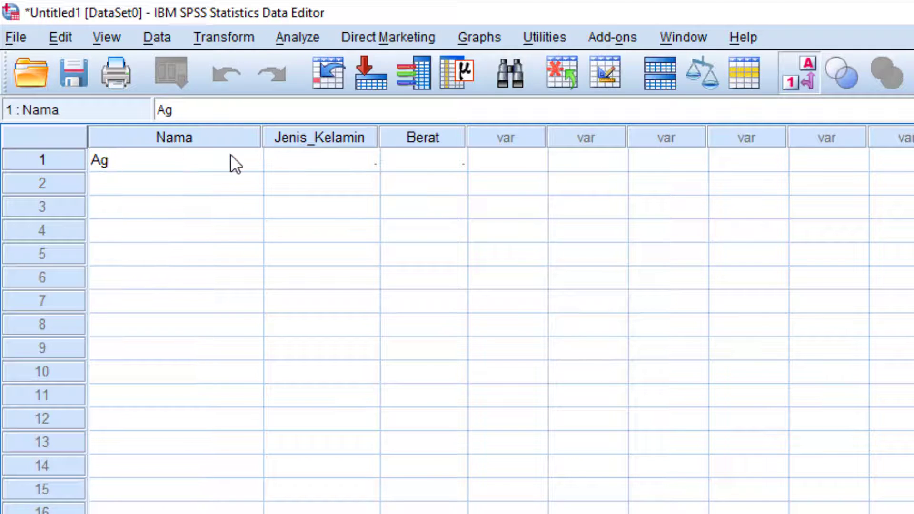
type("uis")
key("BackSpace")
key("BackSpace")
type("s")
left_click(313, 169)
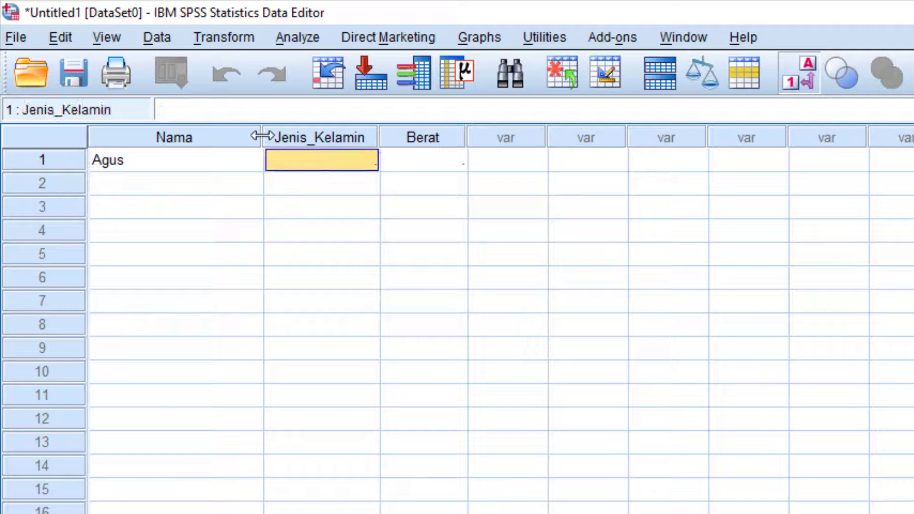
left_click_drag(262, 137, 166, 136)
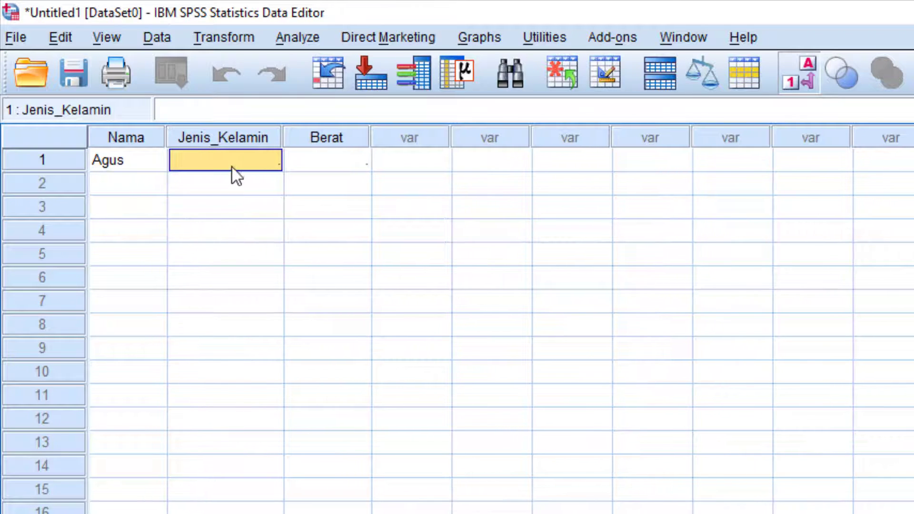
Enter gender code 1 for row 1 and turn off Value Labels display.
type("1")
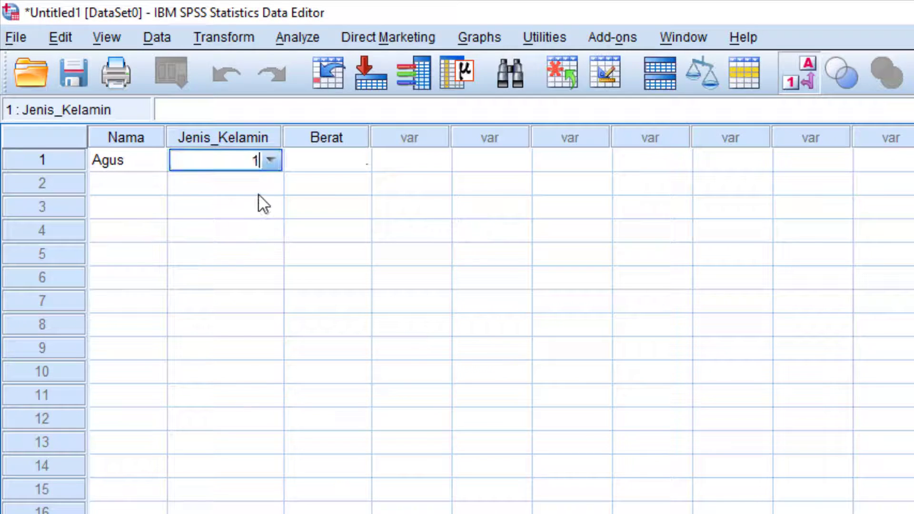
key("Return")
left_click(257, 160)
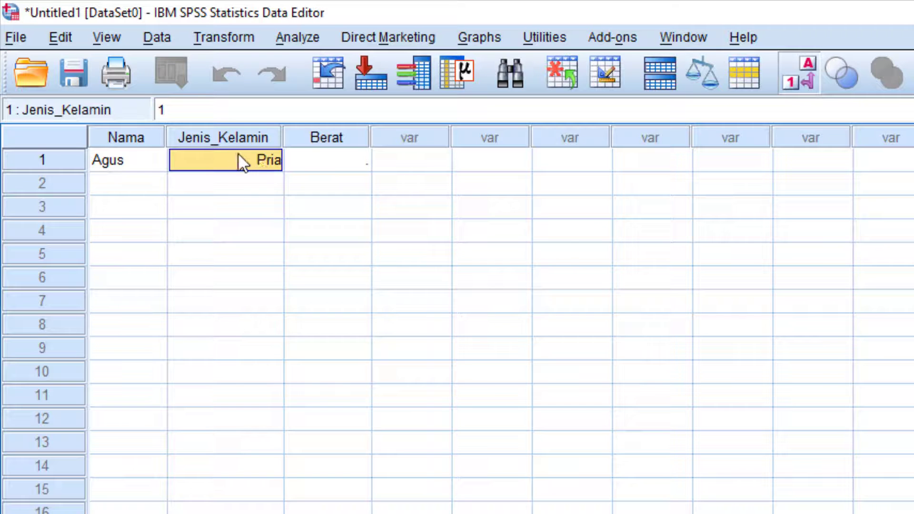
left_click(110, 37)
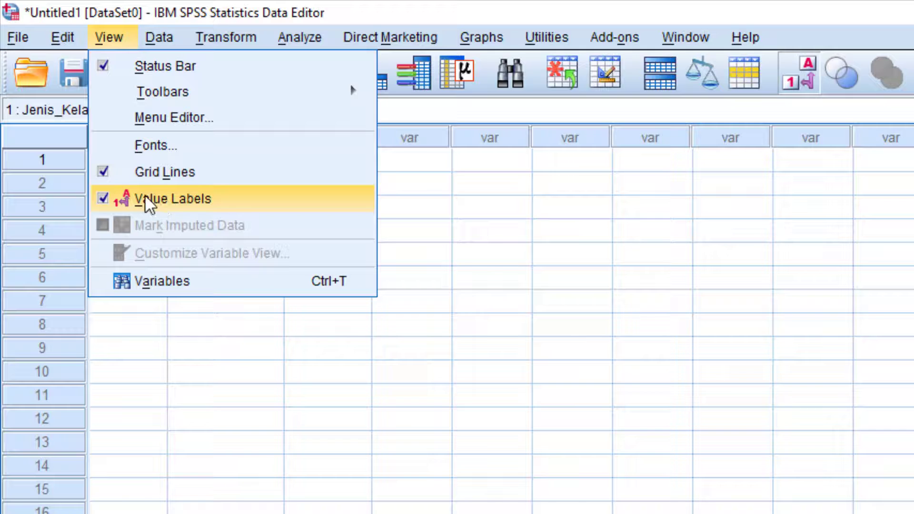
left_click(107, 196)
left_click(329, 250)
left_click(267, 161)
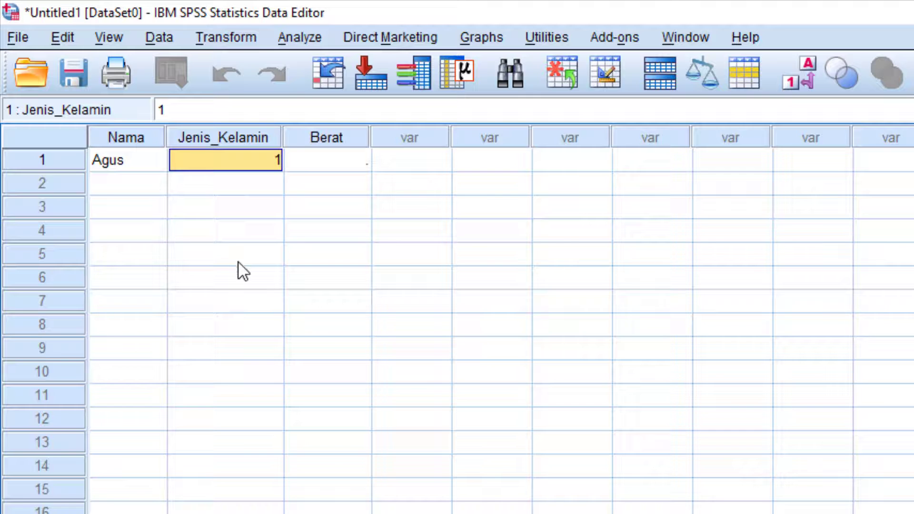
key("Down")
key("Left")
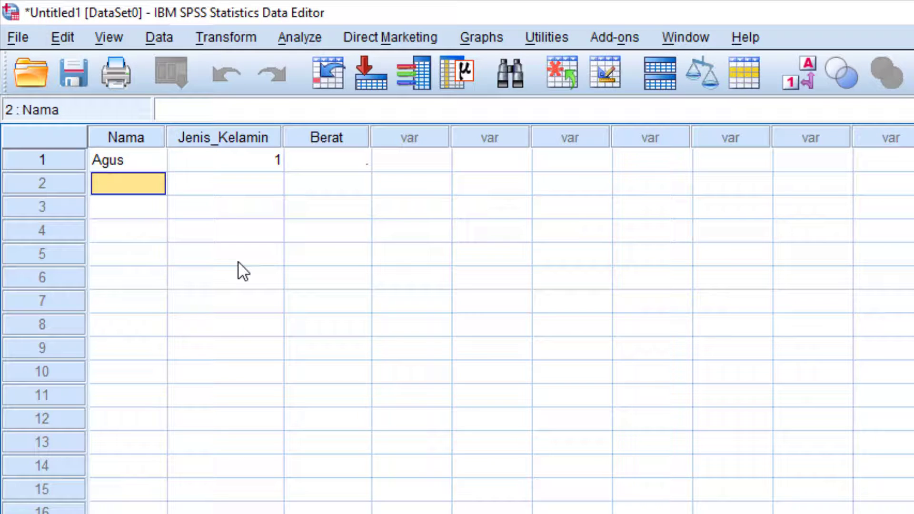
type("Novi")
key("Tab")
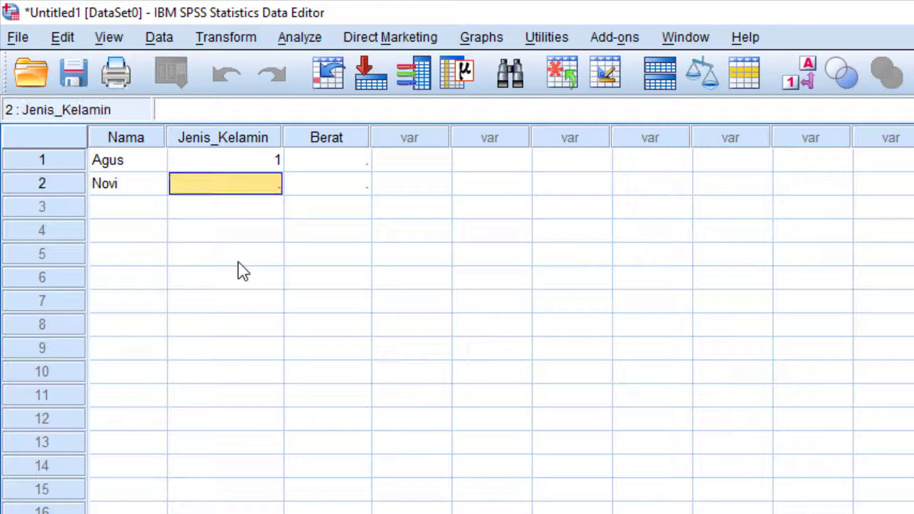
type("2")
key("Return")
key("Up")
type("La")
key("BackSpace")
key("BackSpace")
type("P")
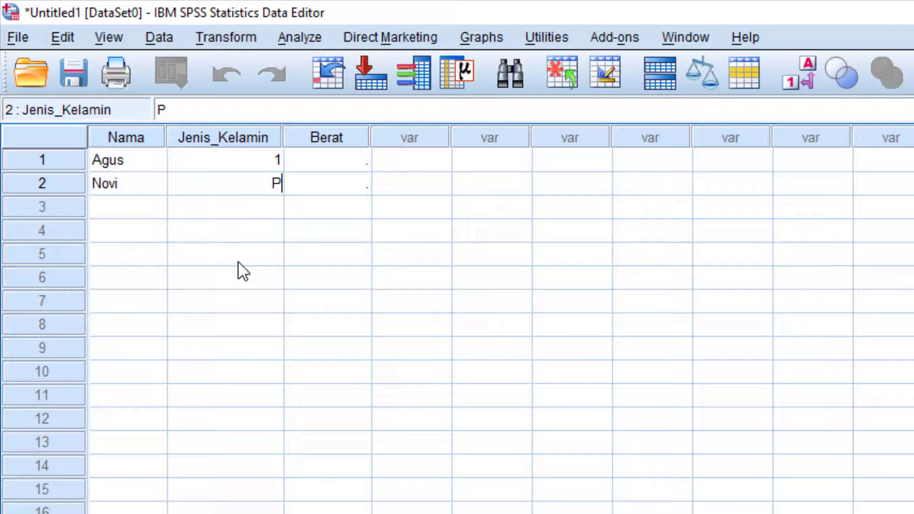
type("erempua")
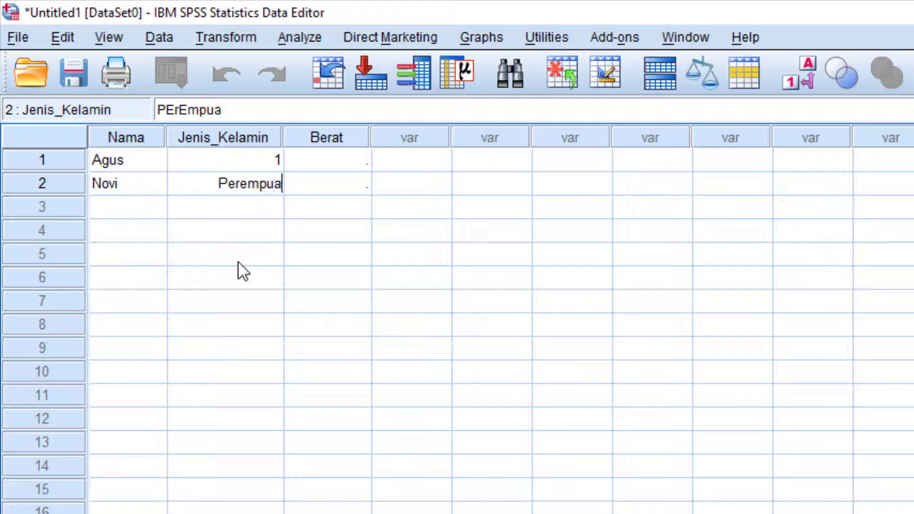
type("n")
key("Return")
key("Up")
key("Up")
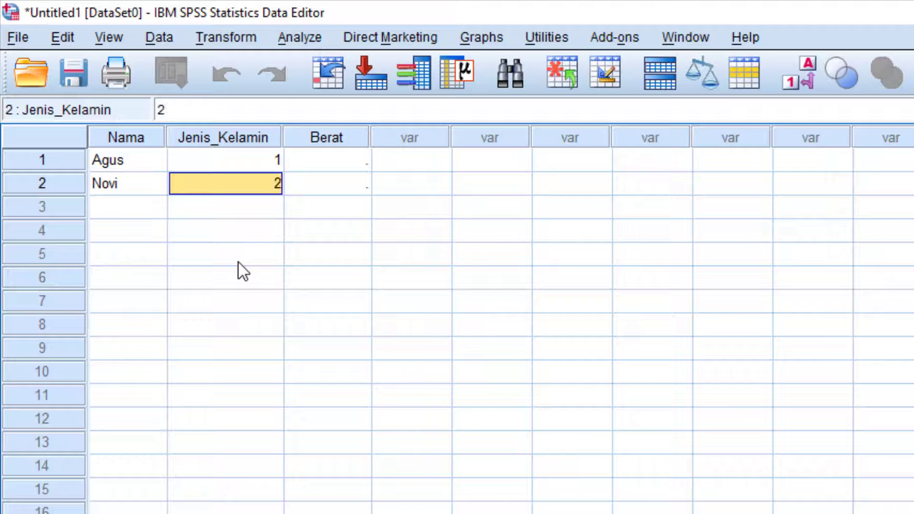
type("Laki")
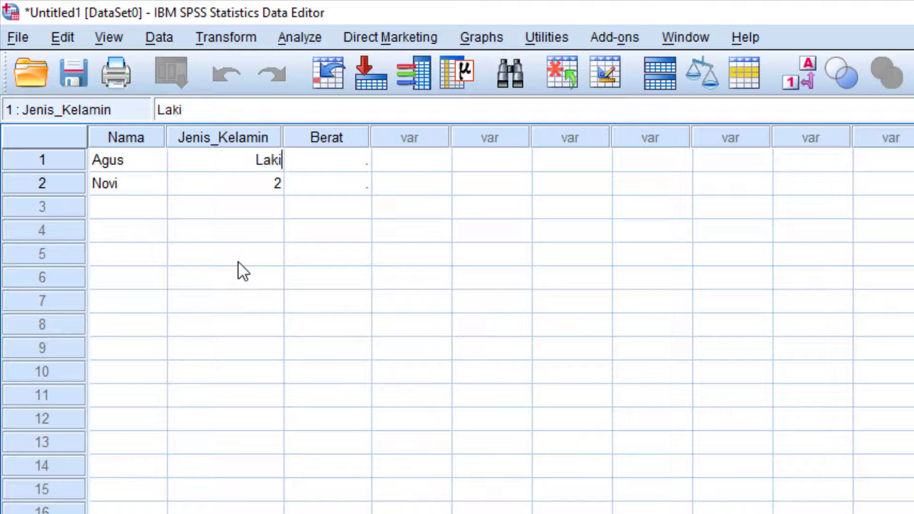
key("Return")
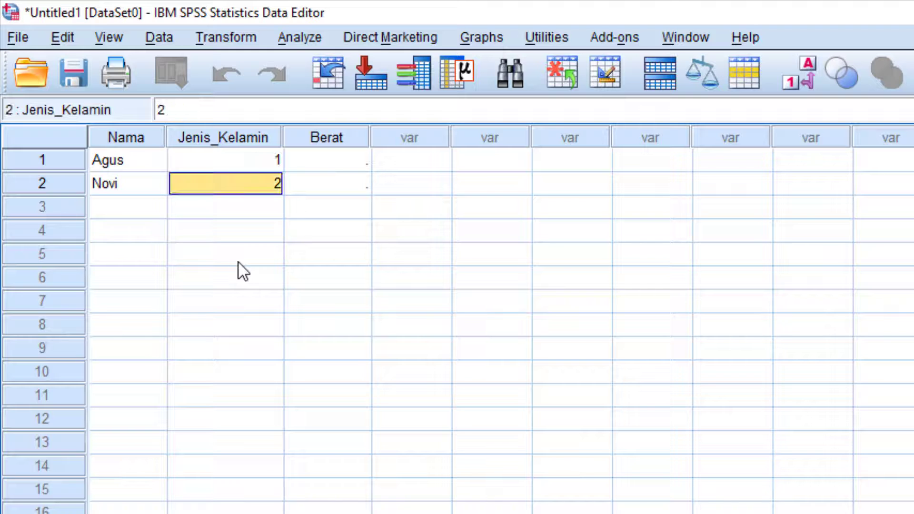
key("Up")
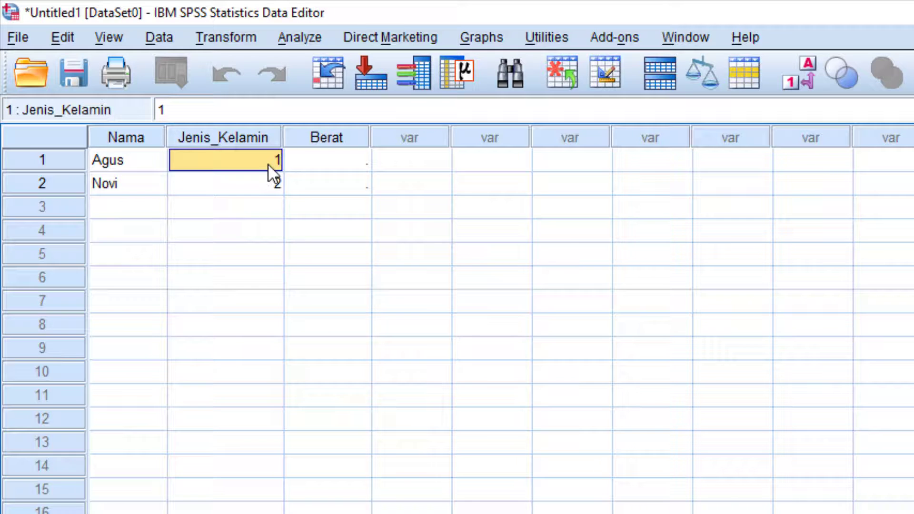
left_click(120, 38)
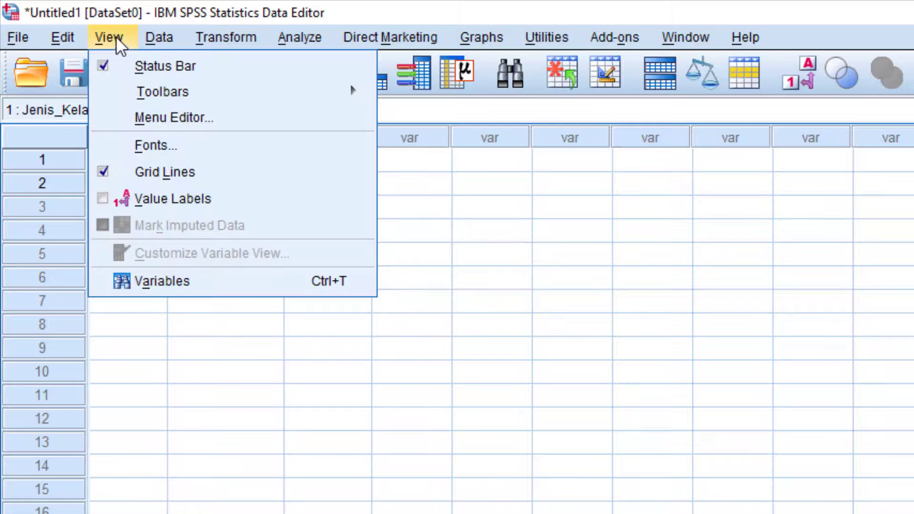
left_click(127, 196)
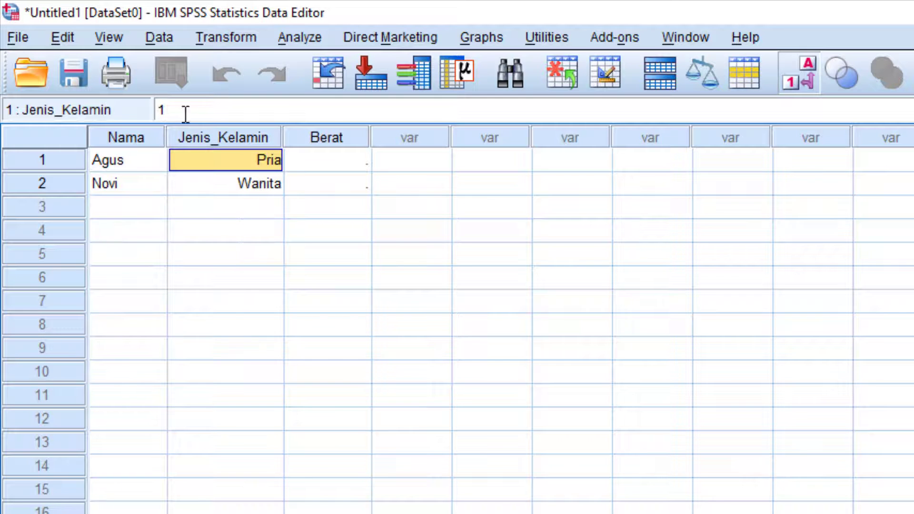
left_click(111, 41)
left_click(127, 196)
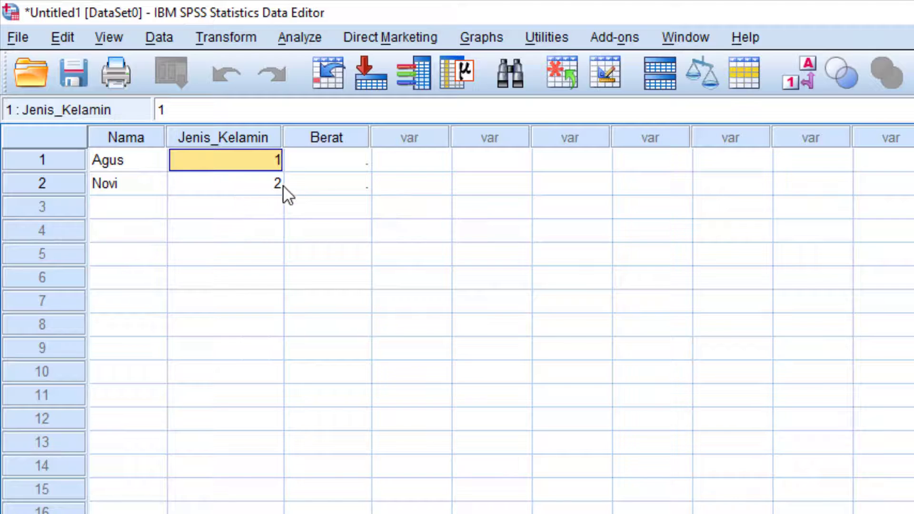
Enter row 1's Berat as 70,50 with a comma decimal, replacing 7050,00.
left_click(339, 160)
type("70.5")
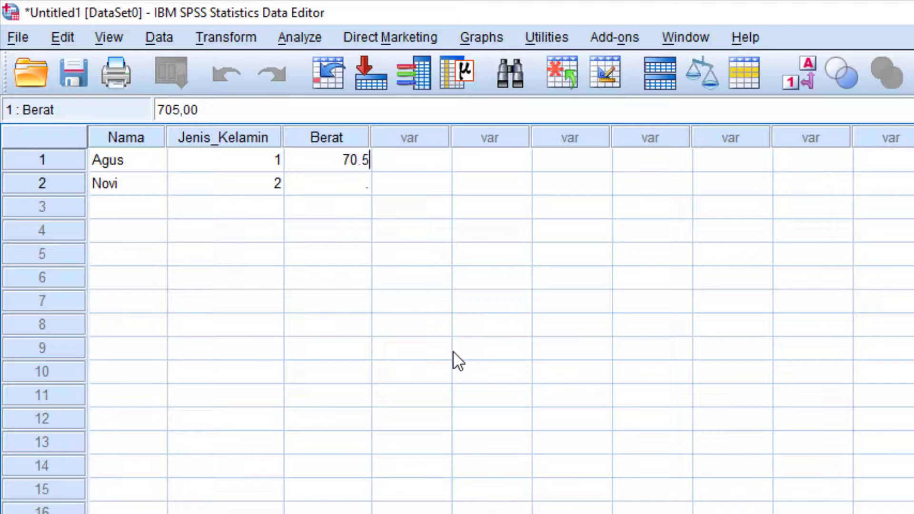
key("Return")
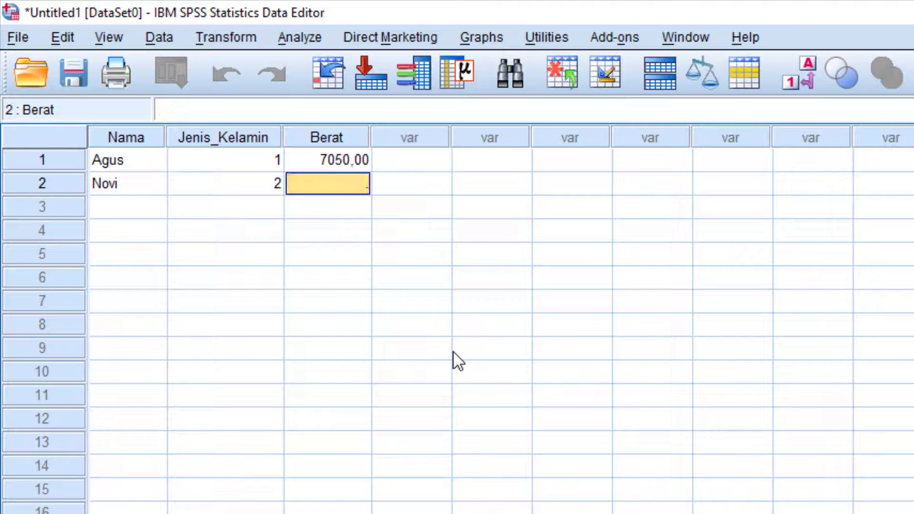
left_click(361, 160)
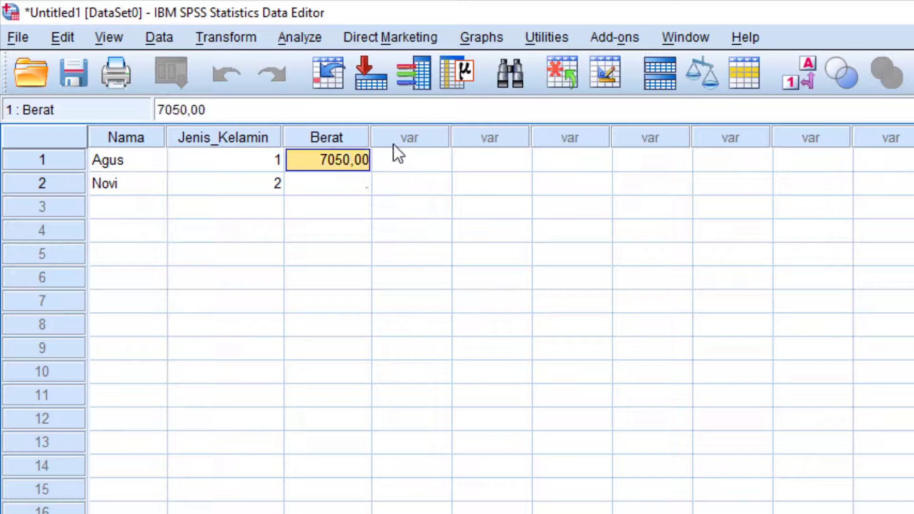
type("70.5")
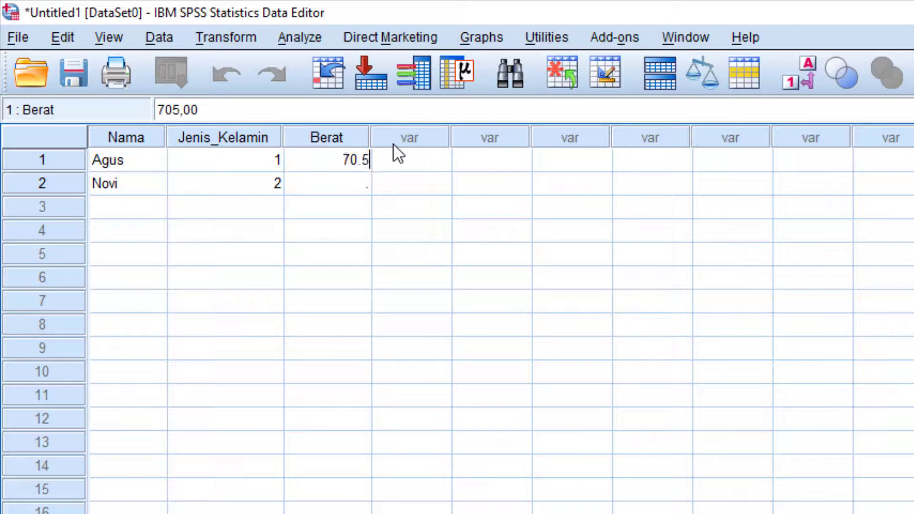
key("Return")
key("Up")
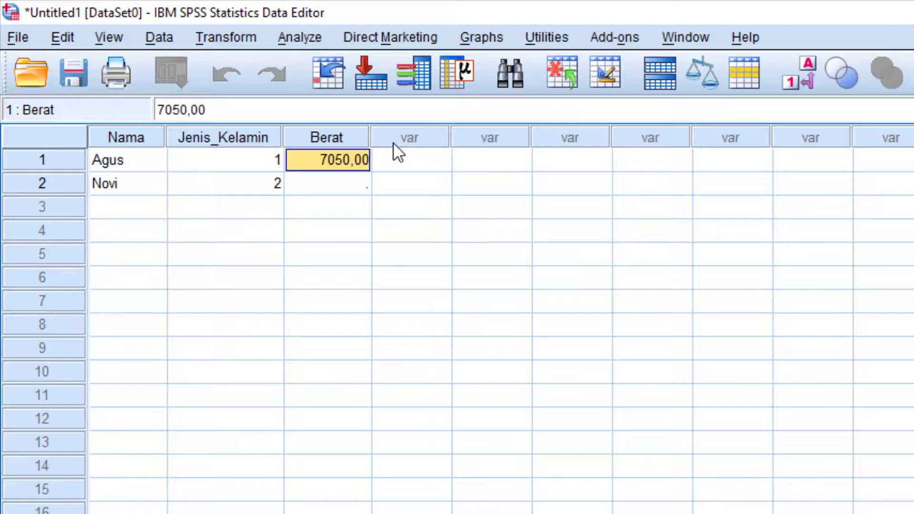
type("7")
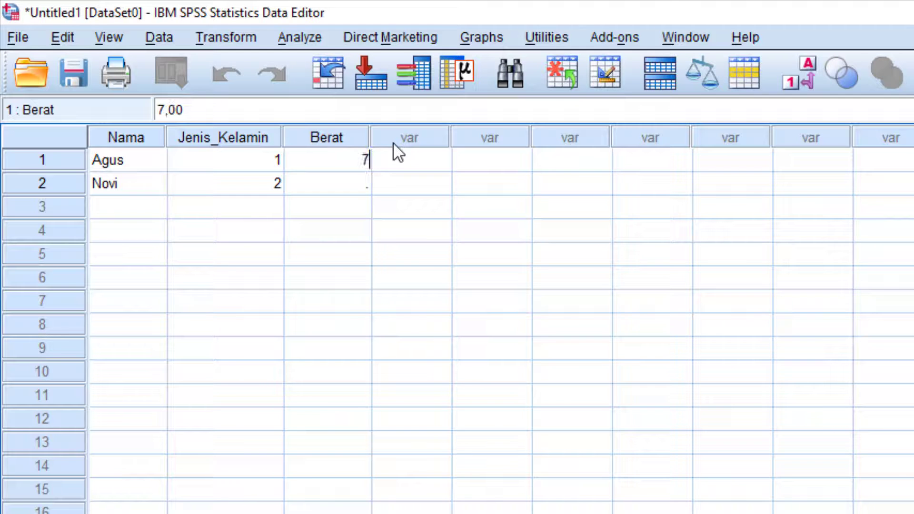
type("0,50")
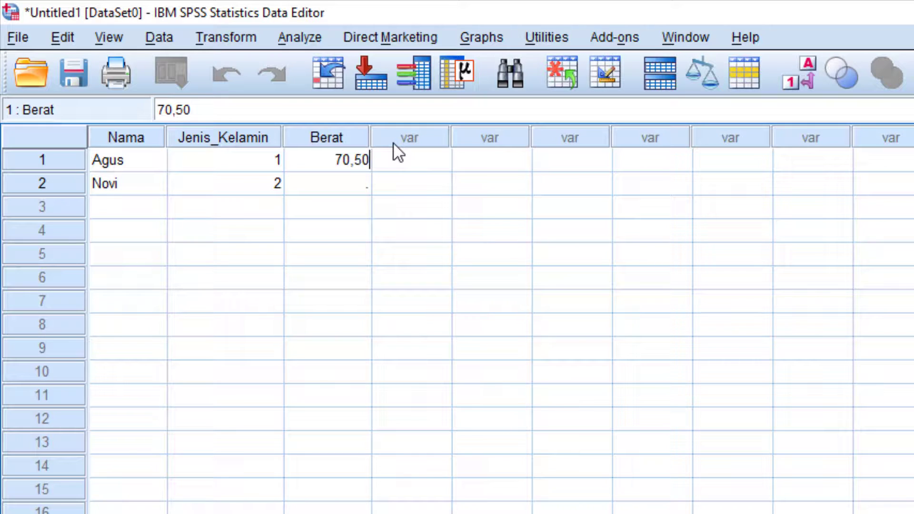
key("Return")
left_click(353, 166)
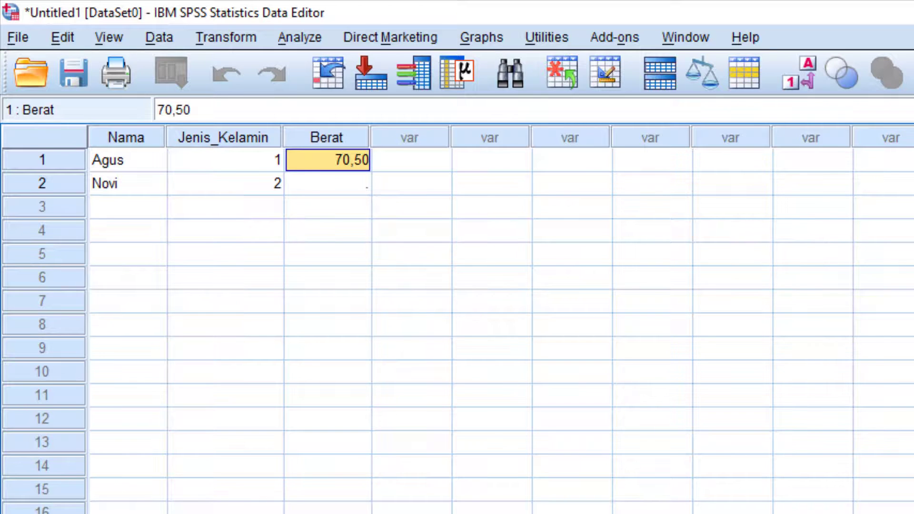
left_click(124, 513)
Try Berat with 0 decimals, check the data, then restore the setting.
left_click(399, 182)
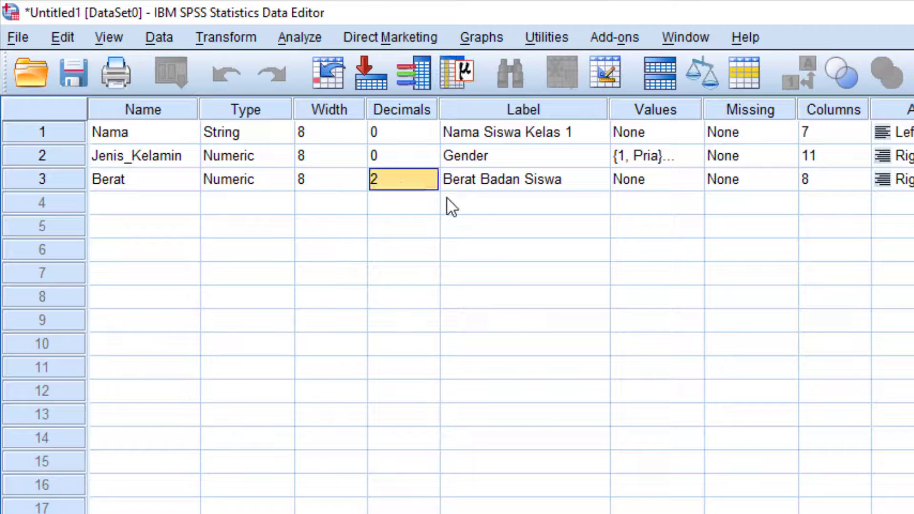
left_click(430, 184)
left_click(431, 185)
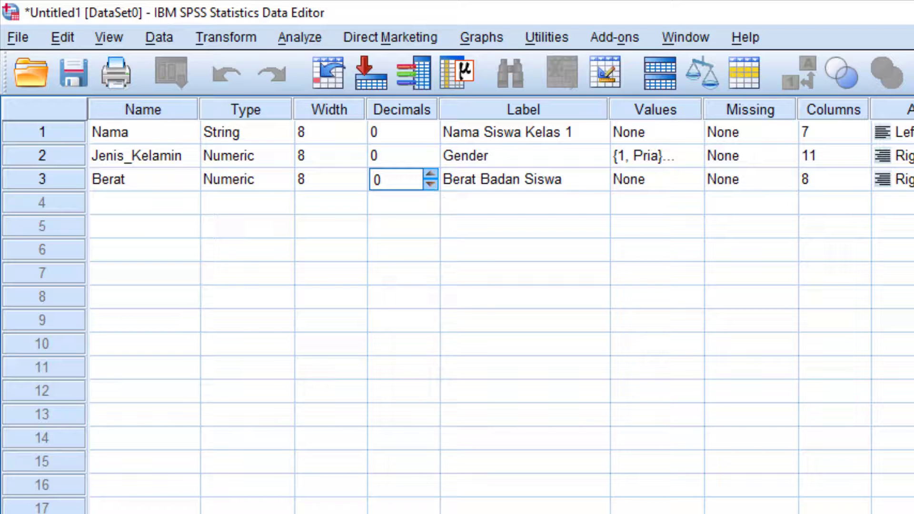
left_click(47, 513)
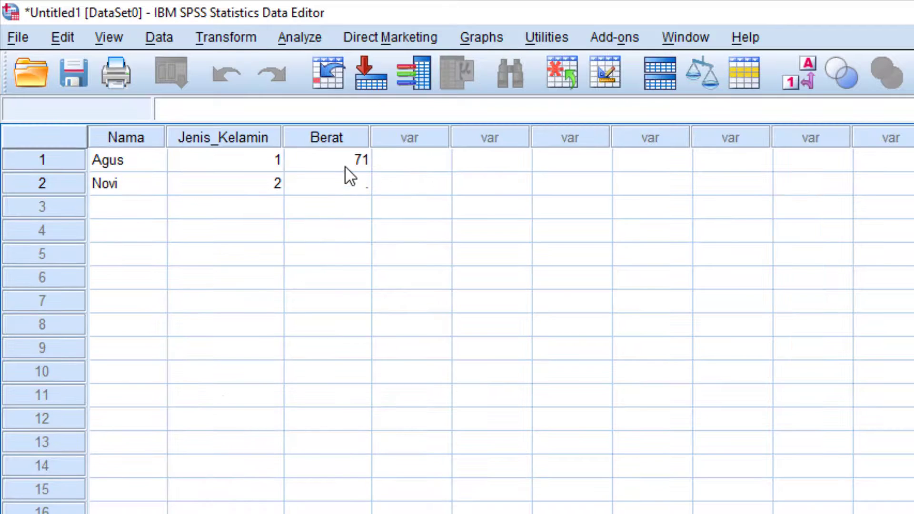
left_click(147, 513)
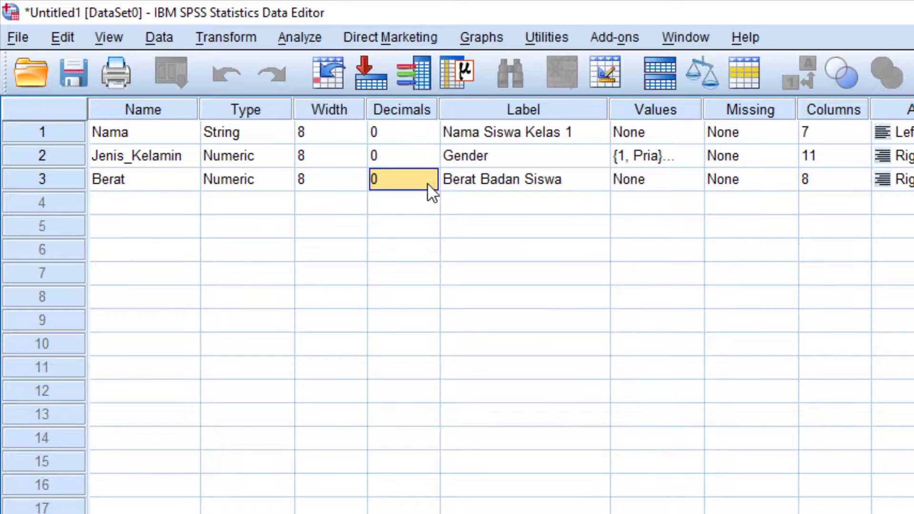
type("1")
type("2")
left_click(52, 513)
Clear sample rows 1–2 and minimize the Data Editor and Output windows.
left_click(322, 162)
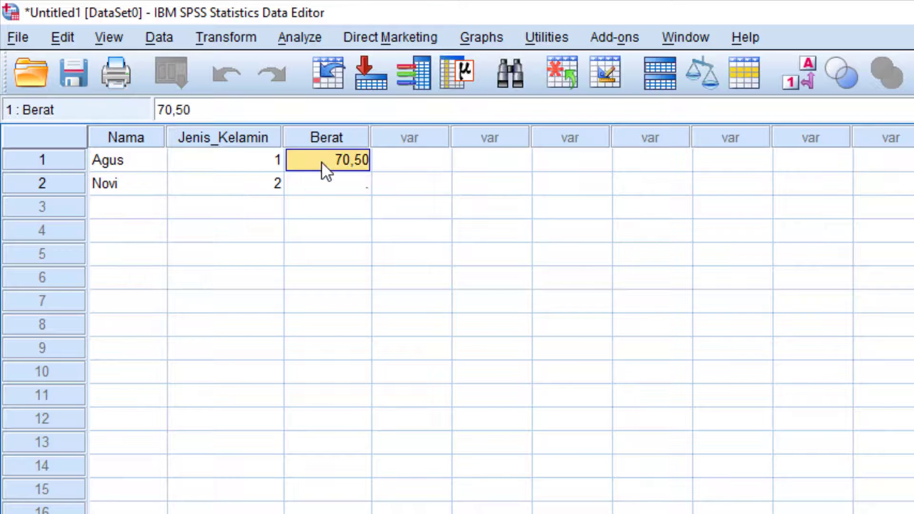
left_click_drag(148, 160, 312, 199)
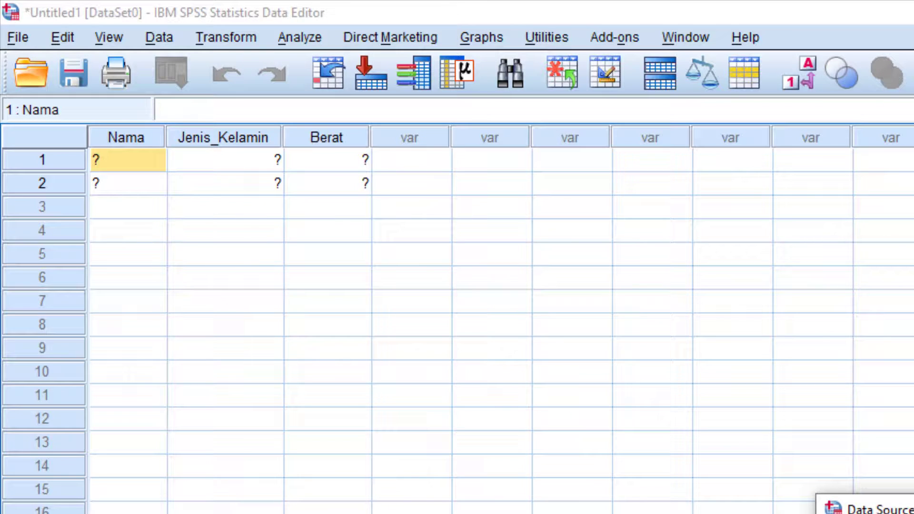
left_click(140, 184)
left_click(142, 166)
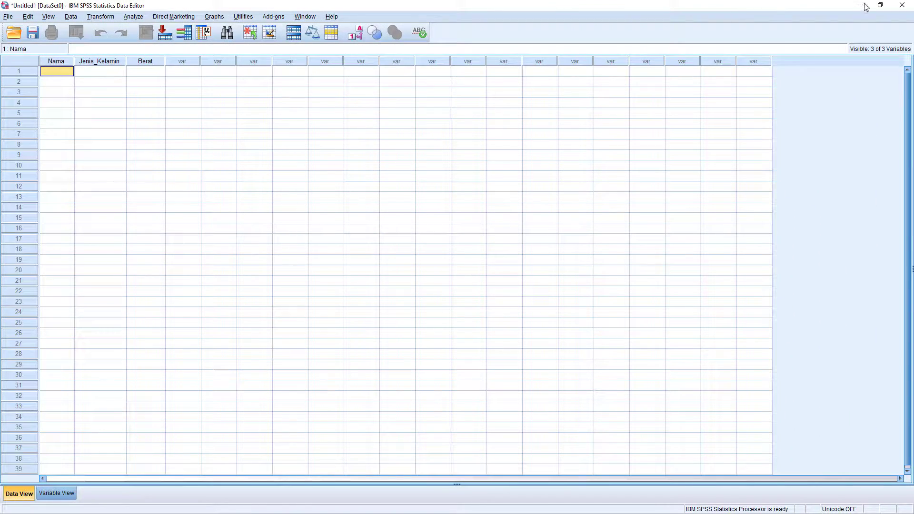
left_click(864, 6)
left_click(863, 7)
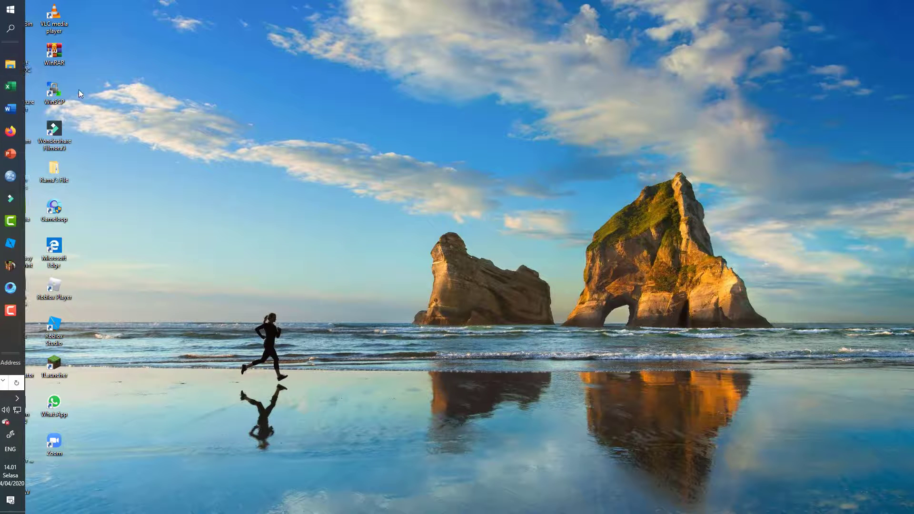
Launch Excel from the desktop to open the student table.
left_click(10, 94)
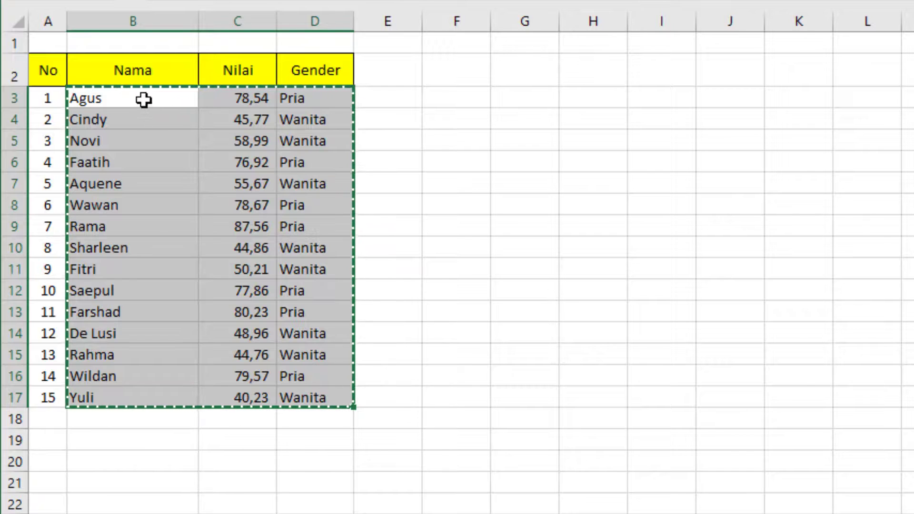
Copy just Nama and Nilai for the 15 rows (B3:C17), then show the desktop.
left_click(210, 204)
key("Escape")
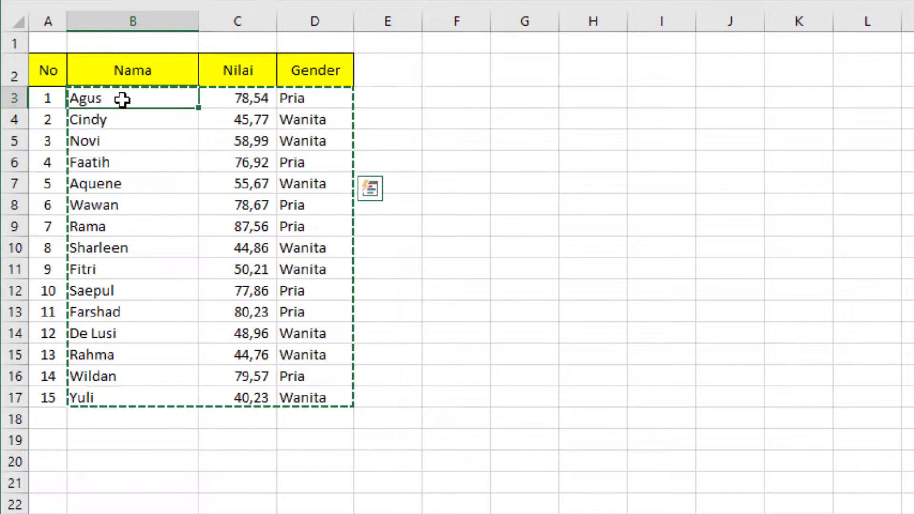
left_click_drag(122, 100, 276, 396)
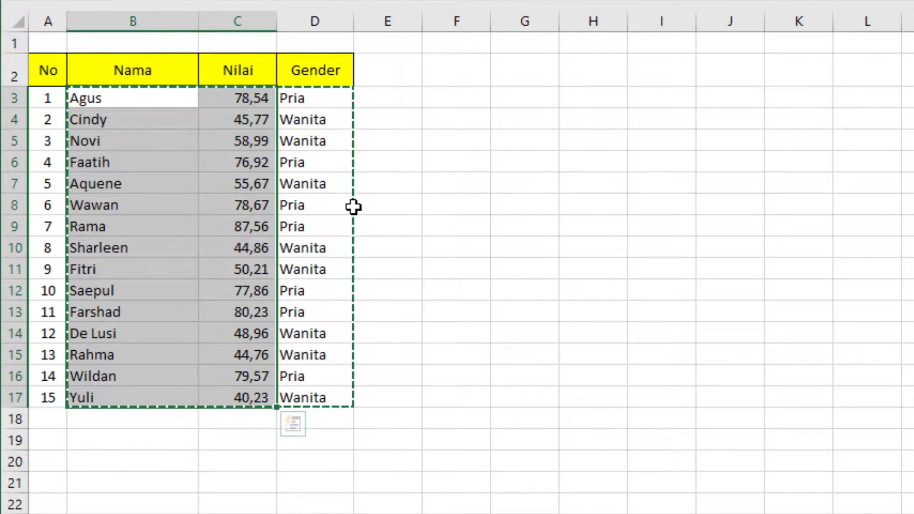
key("ctrl+c")
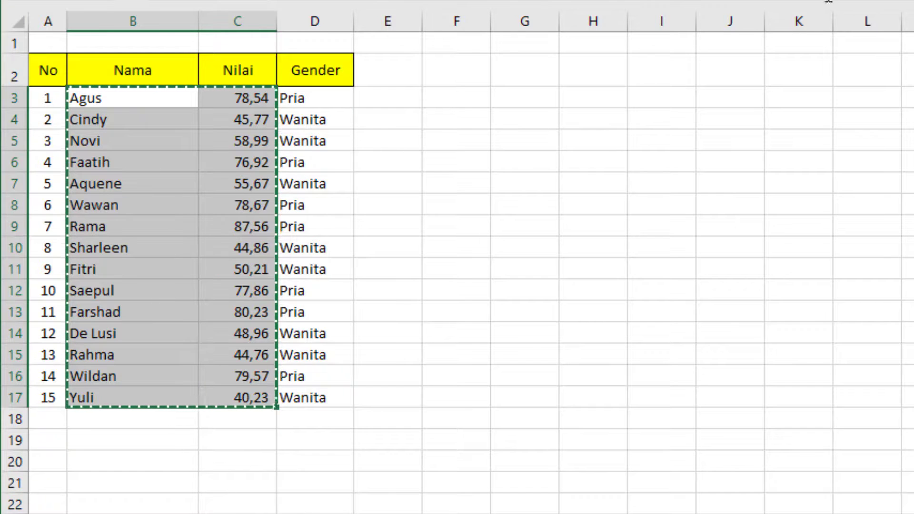
key("super+d")
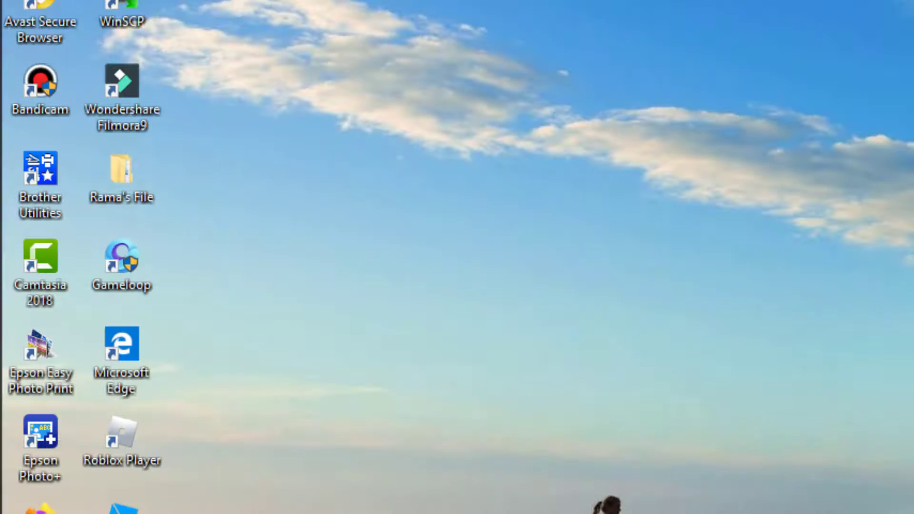
Paste the 15 copied names and weights into the SPSS grid, filling Berat.
mouse_move(29, 38)
mouse_move(33, 204)
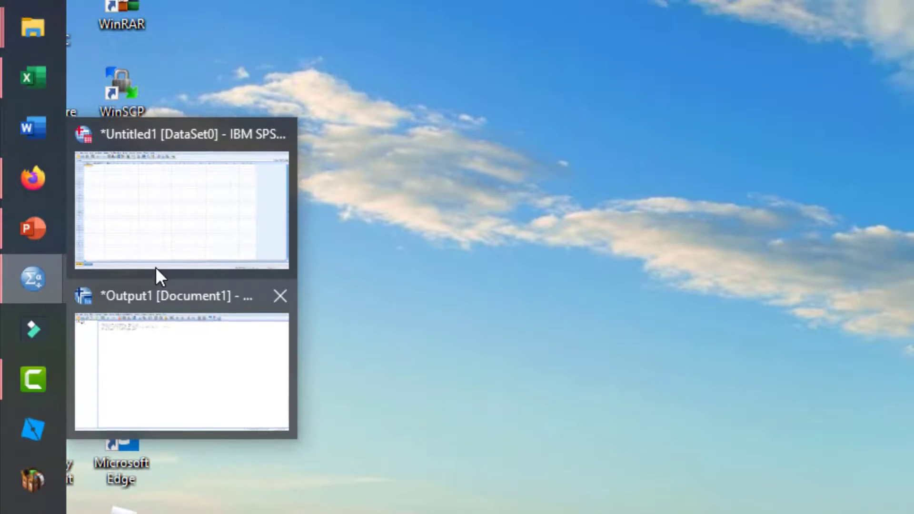
left_click(225, 351)
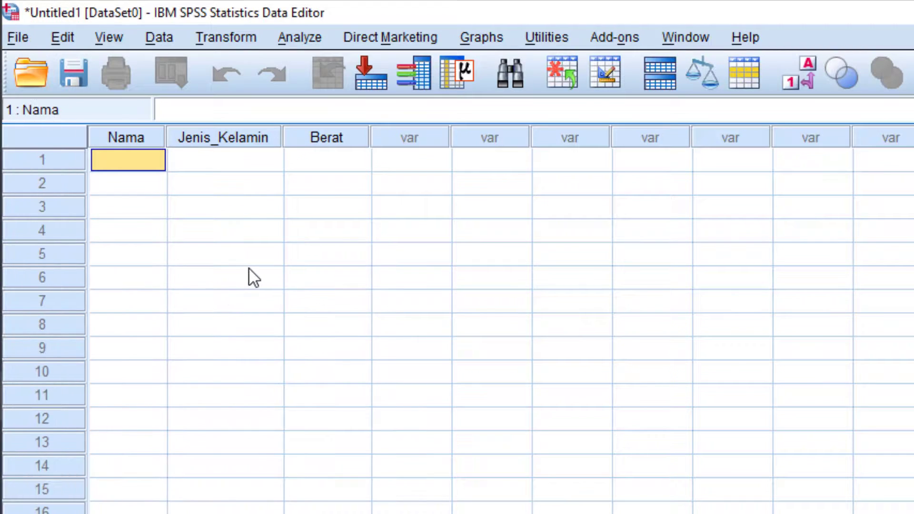
key("ctrl+v")
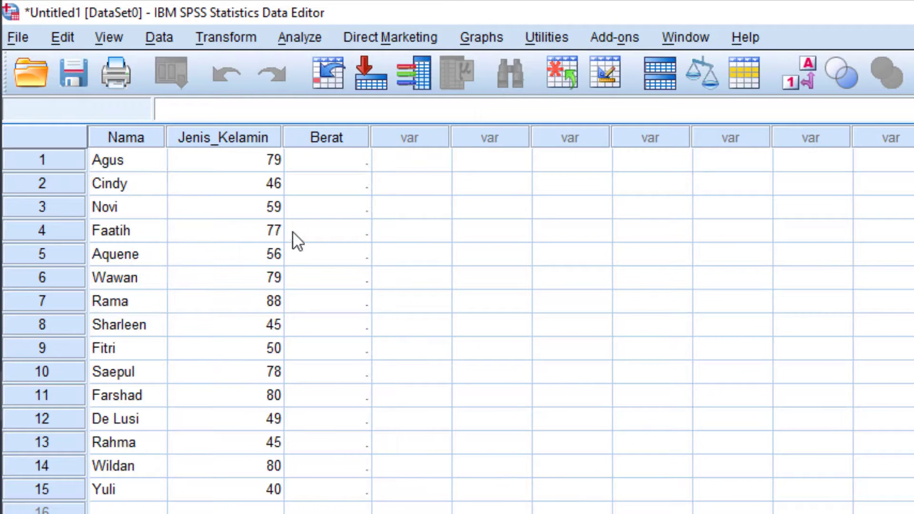
left_click(361, 162)
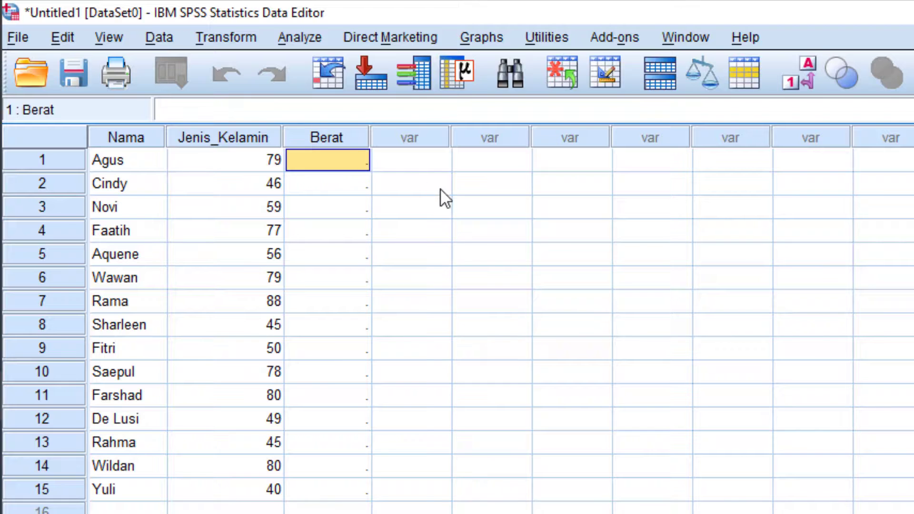
left_click(265, 164)
left_click(245, 481, "shift")
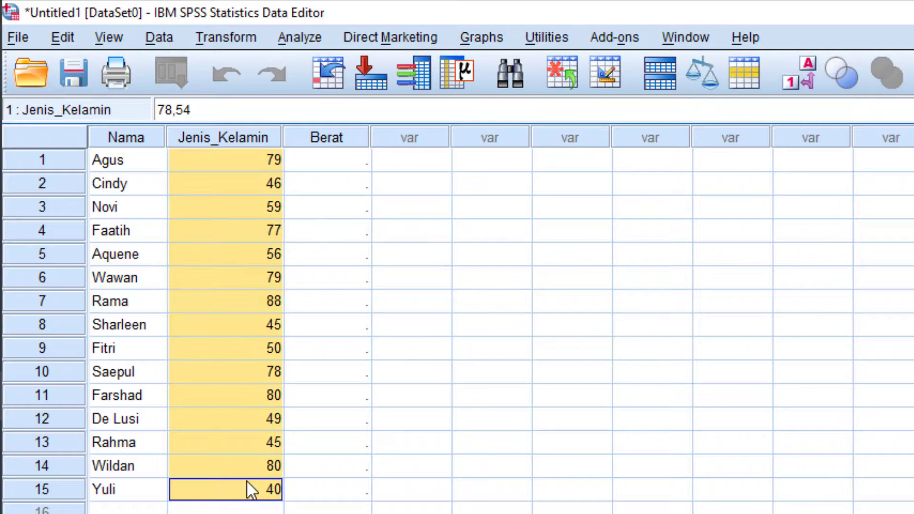
left_click(337, 161)
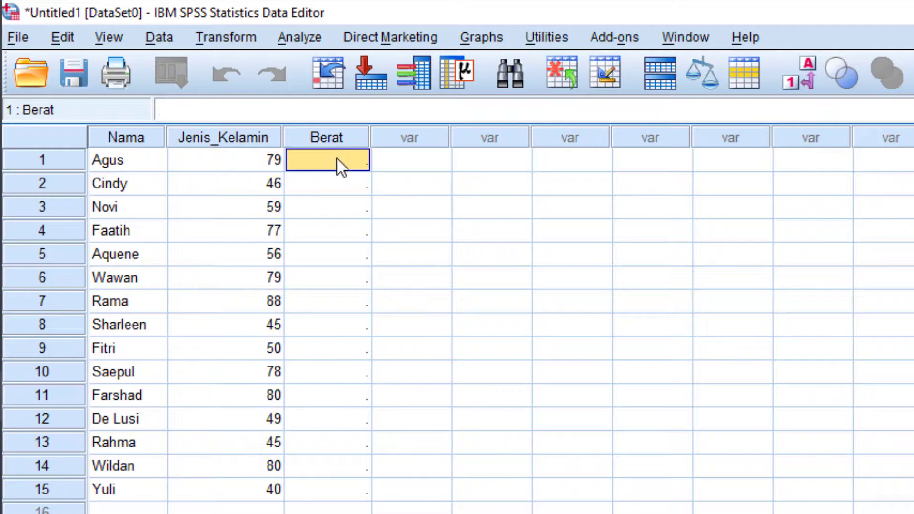
key("ctrl+v")
left_click(259, 163)
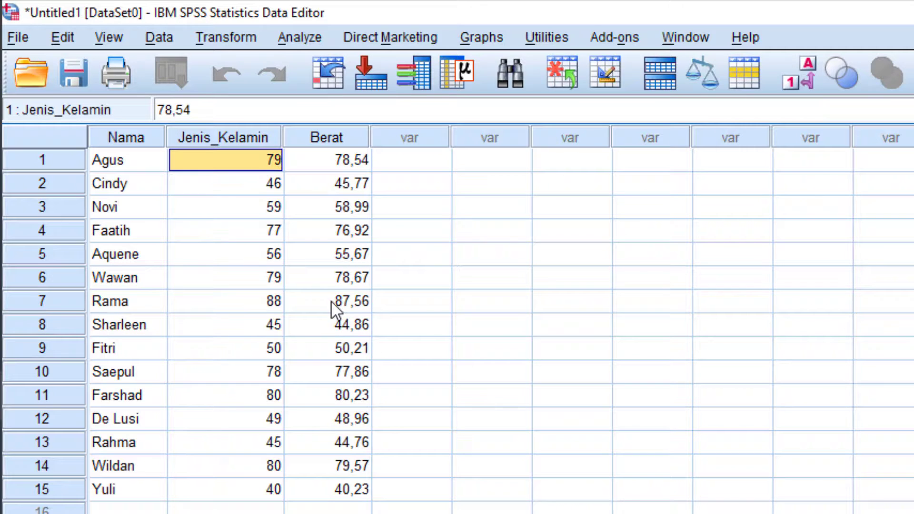
Code row 1's Jenis_Kelamin as 1 and view the variable definitions.
type("1")
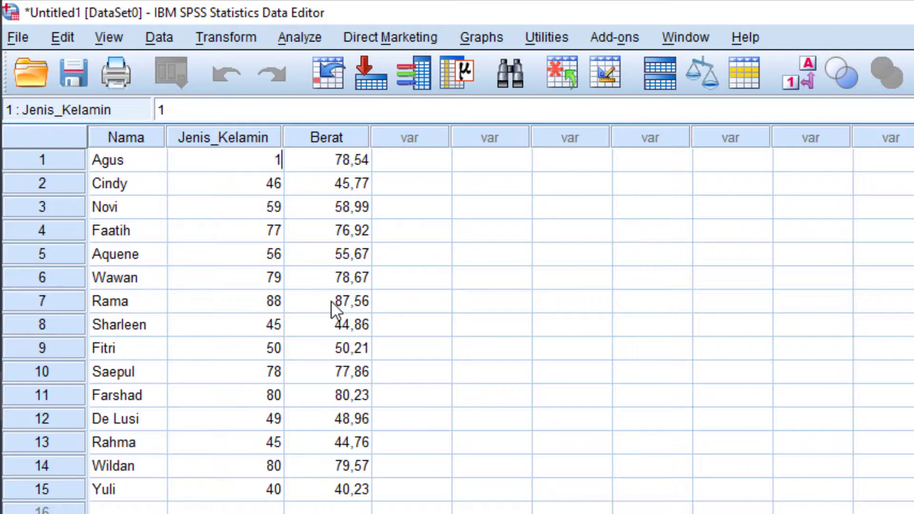
key("Return")
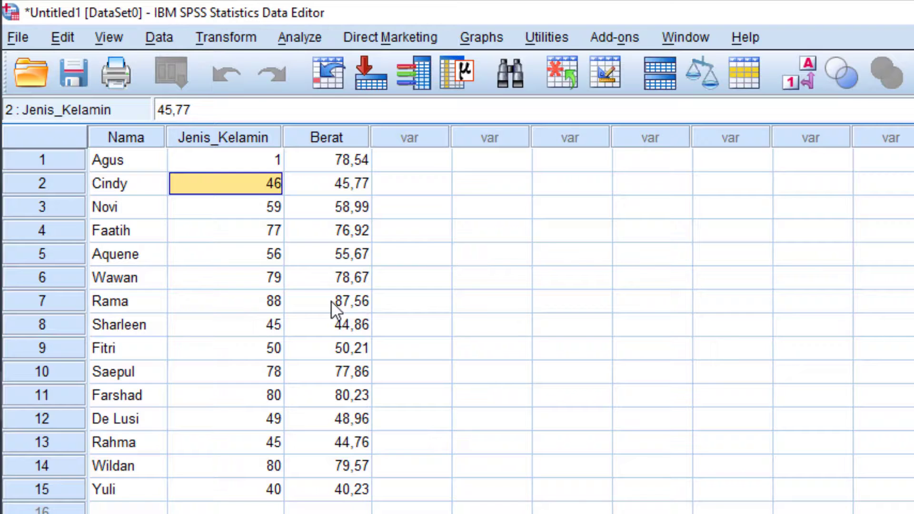
left_click(135, 513)
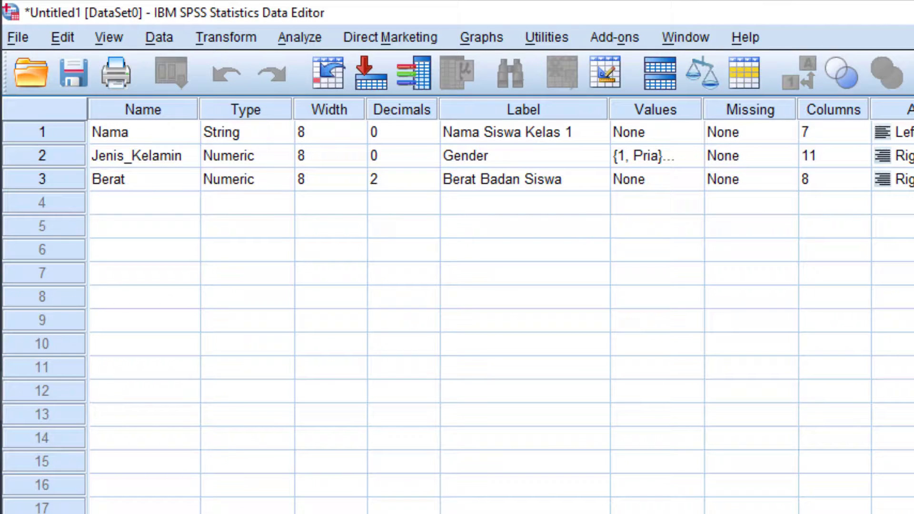
Enter Jenis_Kelamin codes 2, 2, 1 for rows 2–4.
key("ctrl+t")
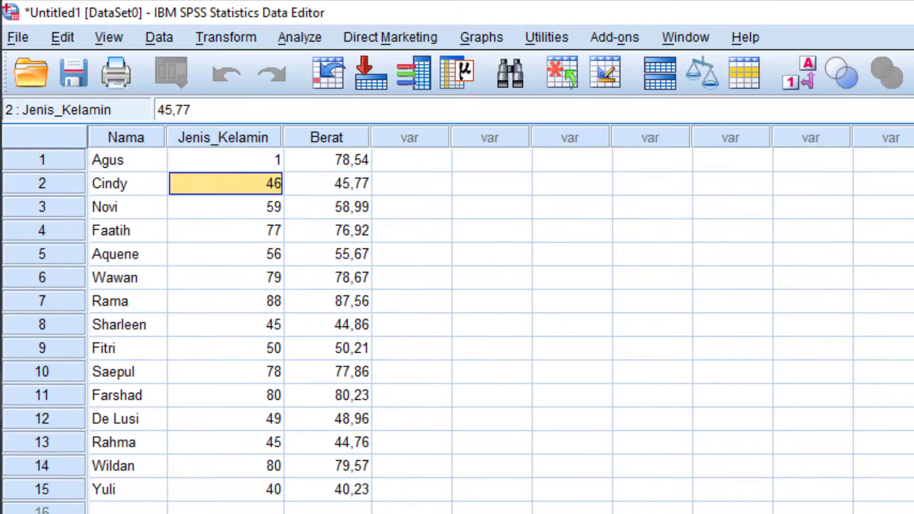
type("2")
key("Return")
type("2")
key("Return")
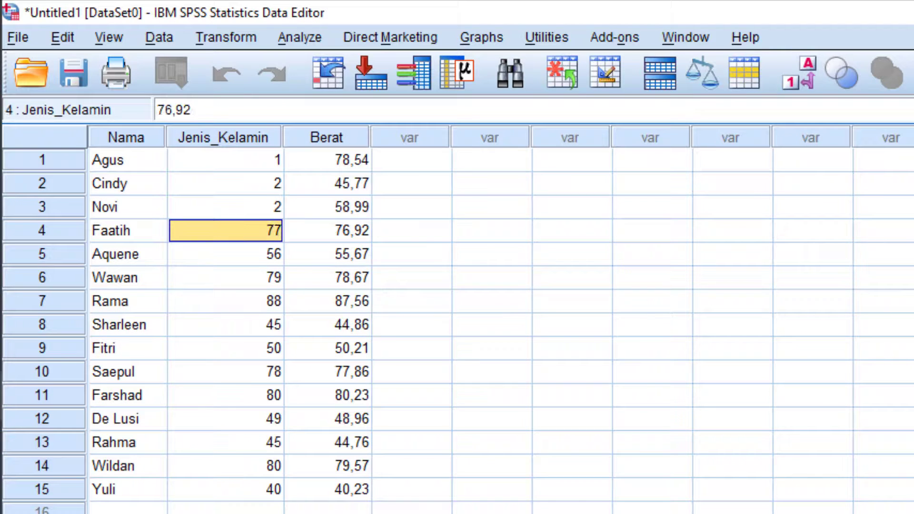
type("1")
key("Return")
Turn on View > Value Labels so codes show as Pria or Wanita.
key("Up")
left_click(144, 36)
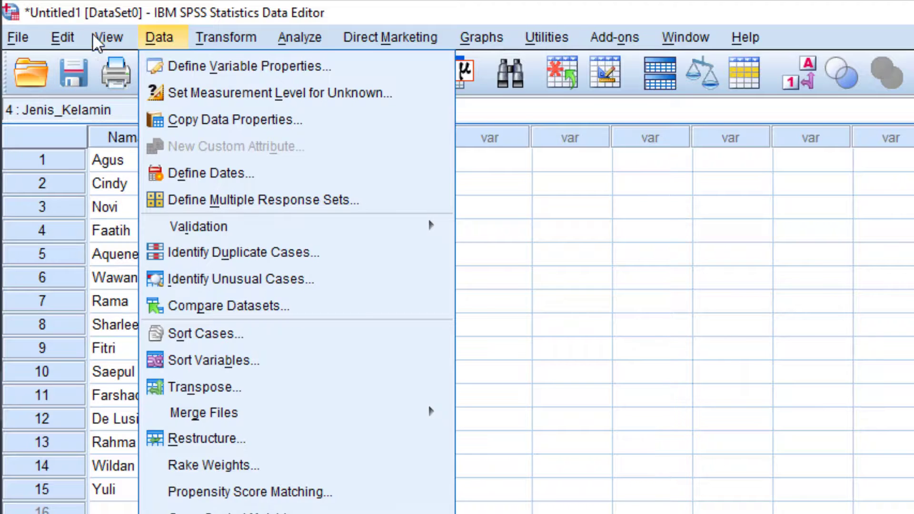
left_click(92, 32)
left_click(141, 192)
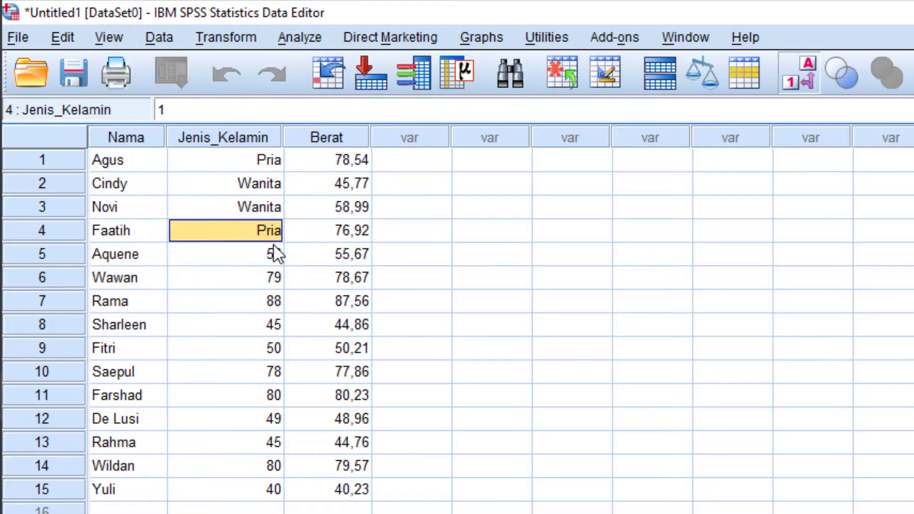
Enter Jenis_Kelamin codes 2, 1, 1, 2, 2, 1, 1, 2, 2, 1, 2 for rows 5–15.
key("Down")
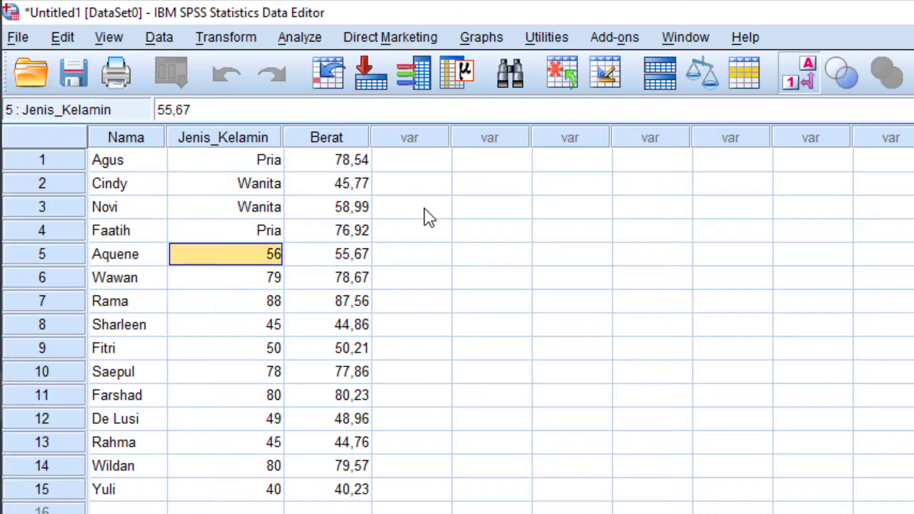
type("2")
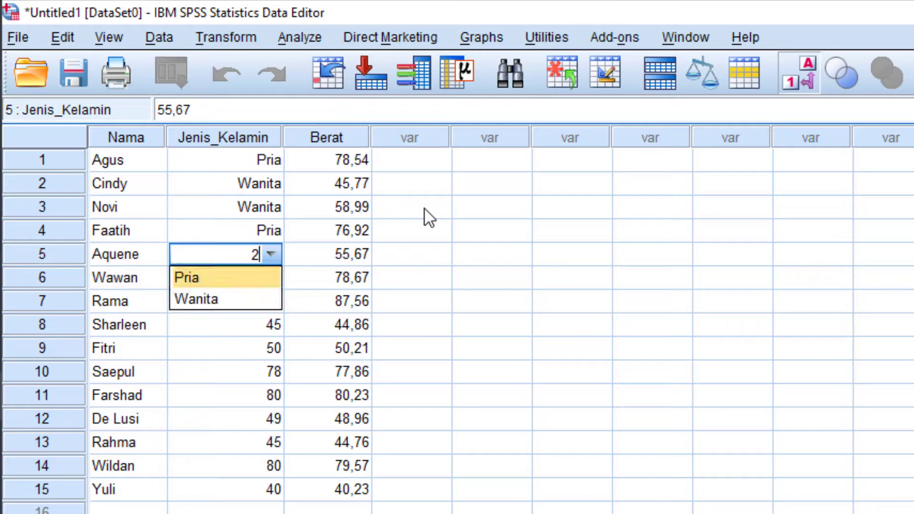
key("Return")
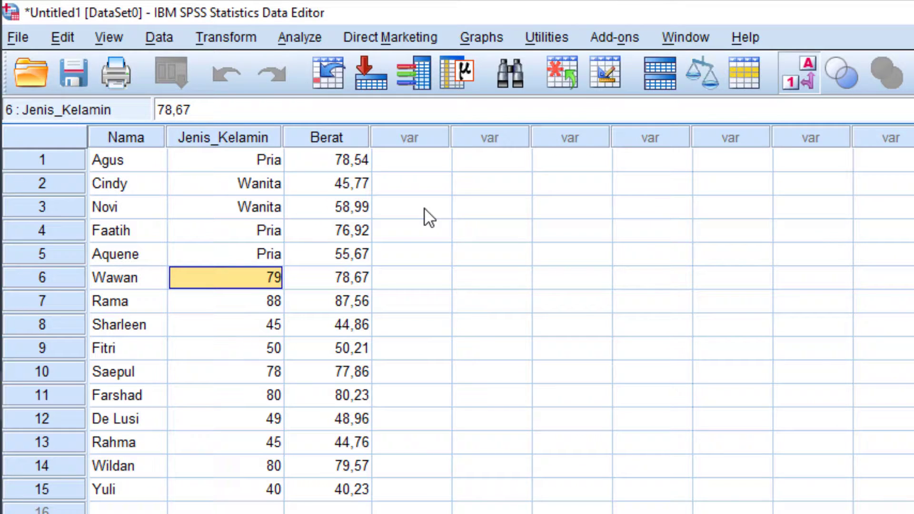
type("1")
key("Return")
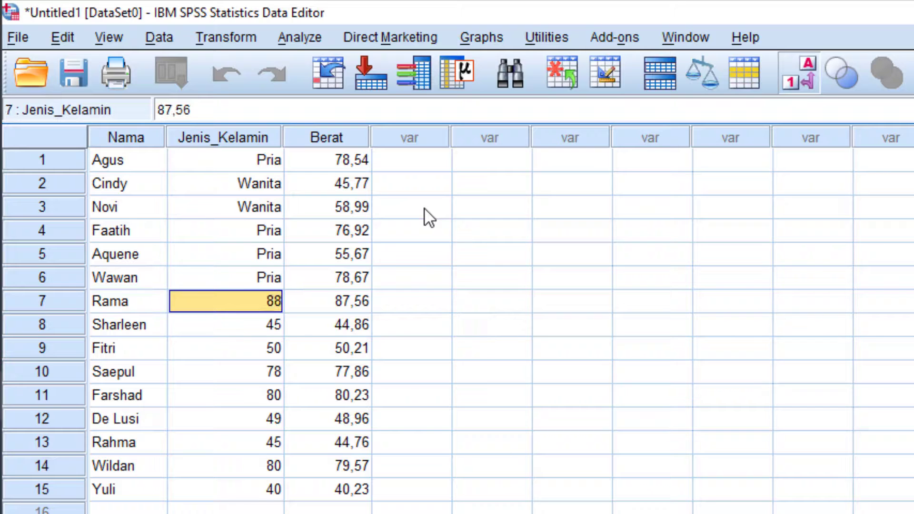
type("1")
key("Return")
type("2")
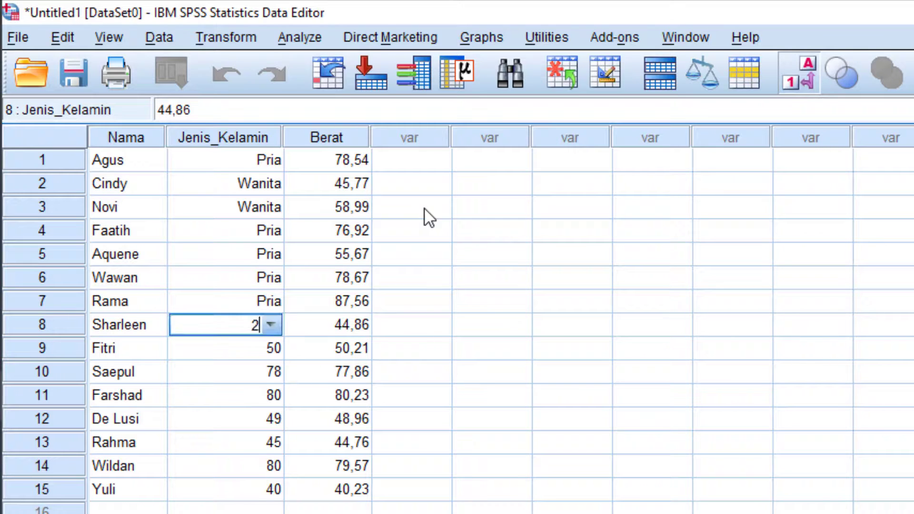
key("Return")
type("2")
key("Return")
type("1")
key("Return")
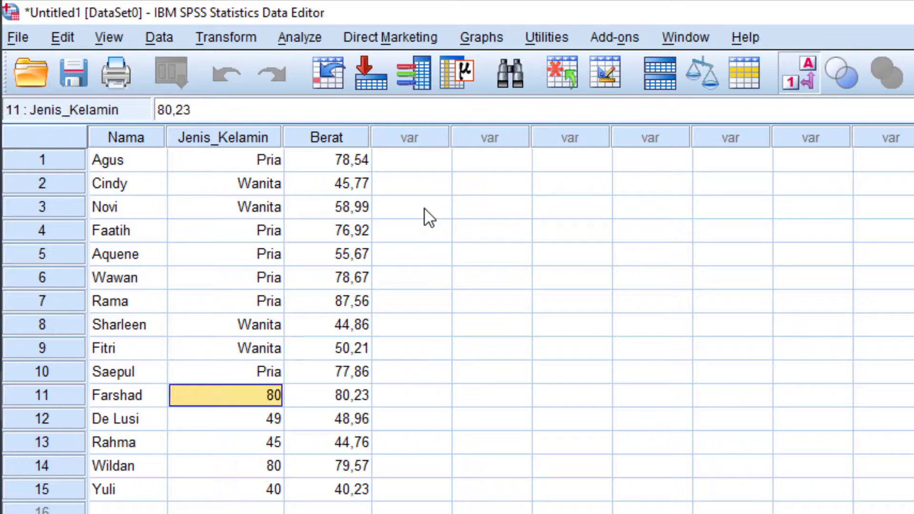
type("1")
key("Return")
type("2")
key("Return")
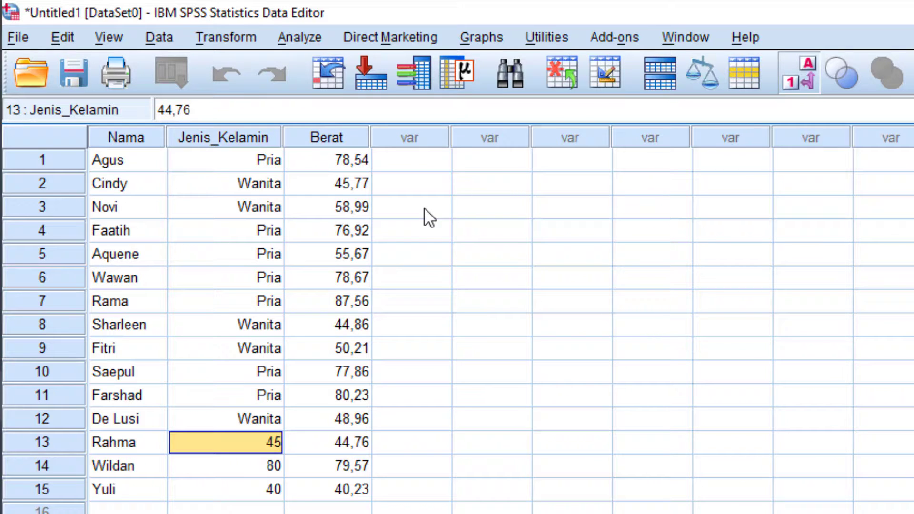
type("2")
key("Return")
type("1")
key("Return")
type("2")
key("Return")
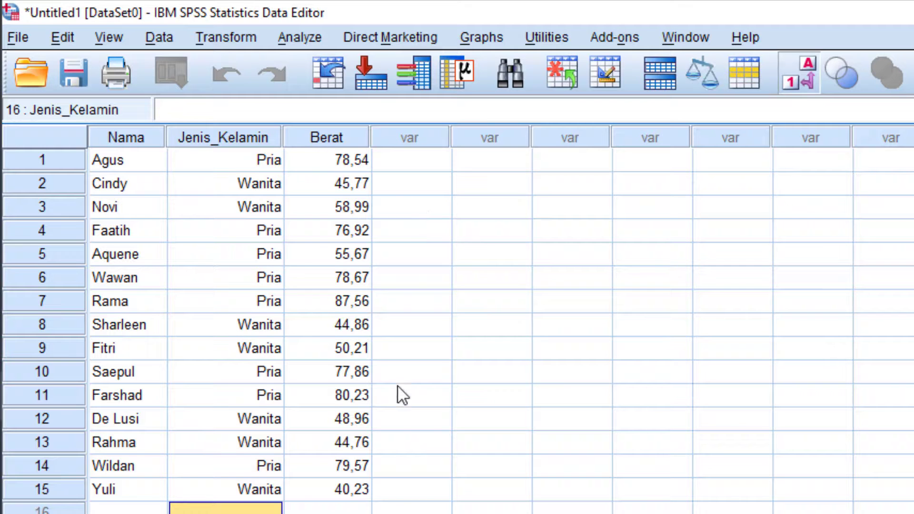
Leave the Jenis_Kelamin column and click through the Save Data As dialog.
left_click(385, 444)
left_click(395, 207)
left_click(400, 280)
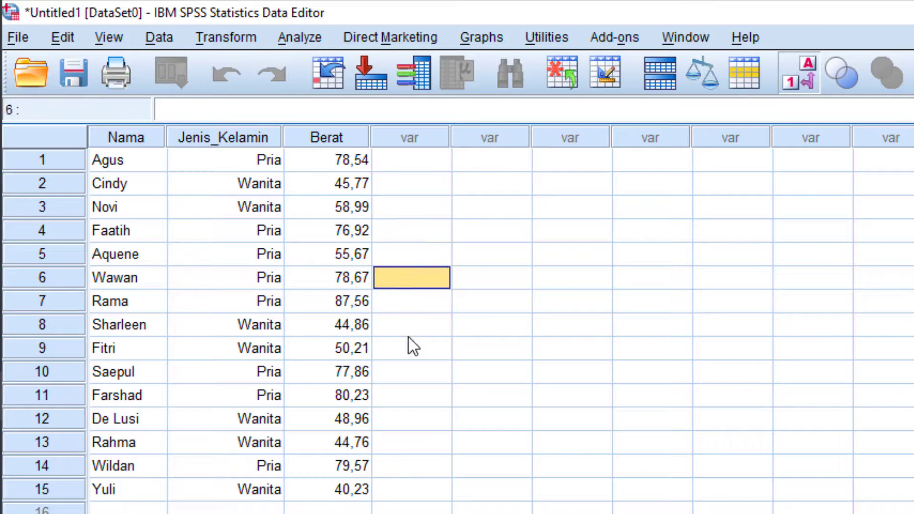
left_click(411, 333)
left_click(473, 324)
left_click(428, 326)
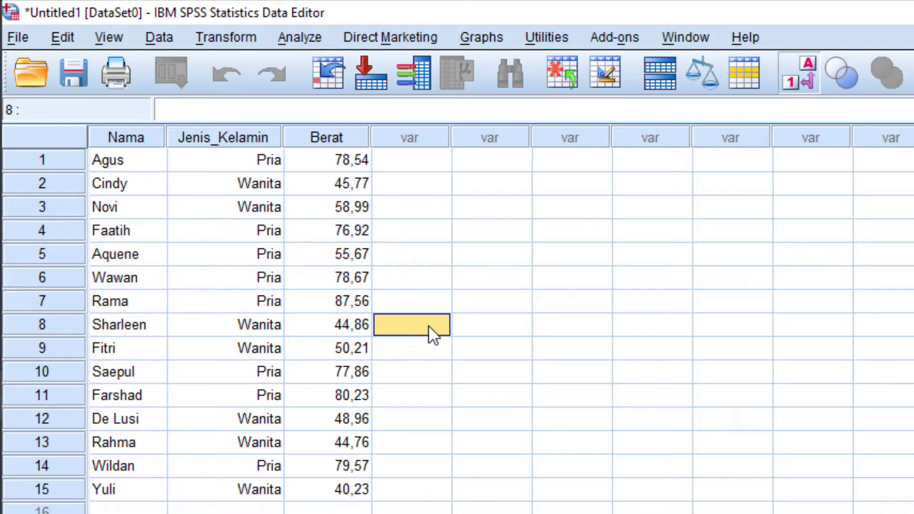
left_click(471, 327)
left_click(439, 323)
left_click(485, 329)
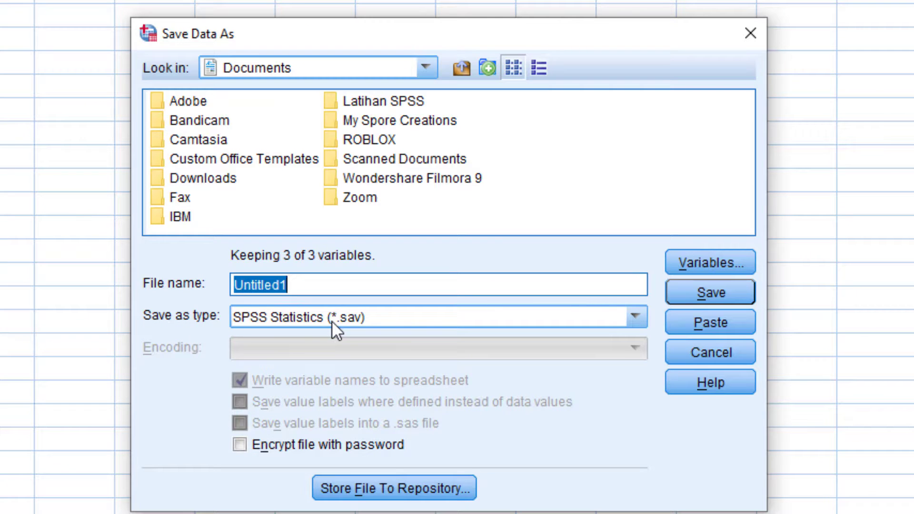
Save the data file as 'Data 1 - Berat' in the Latihan SPSS folder.
type("B")
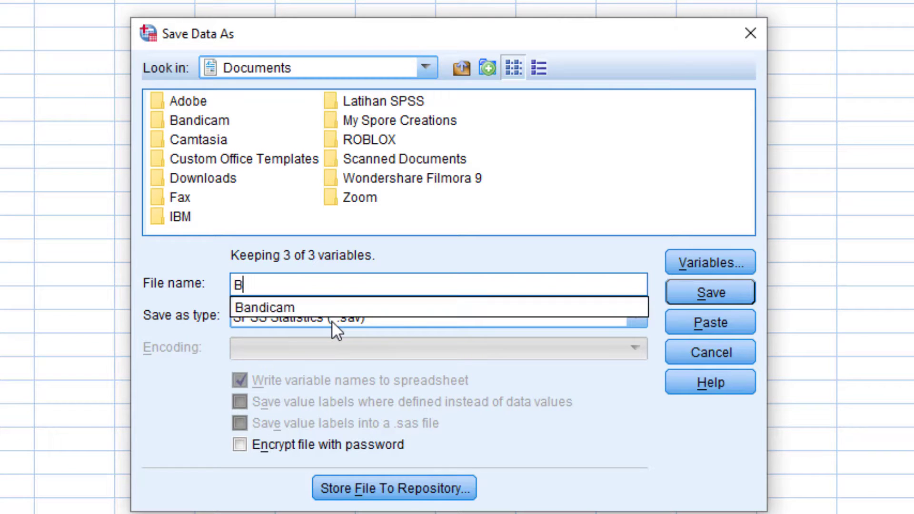
key("BackSpace")
type("Data")
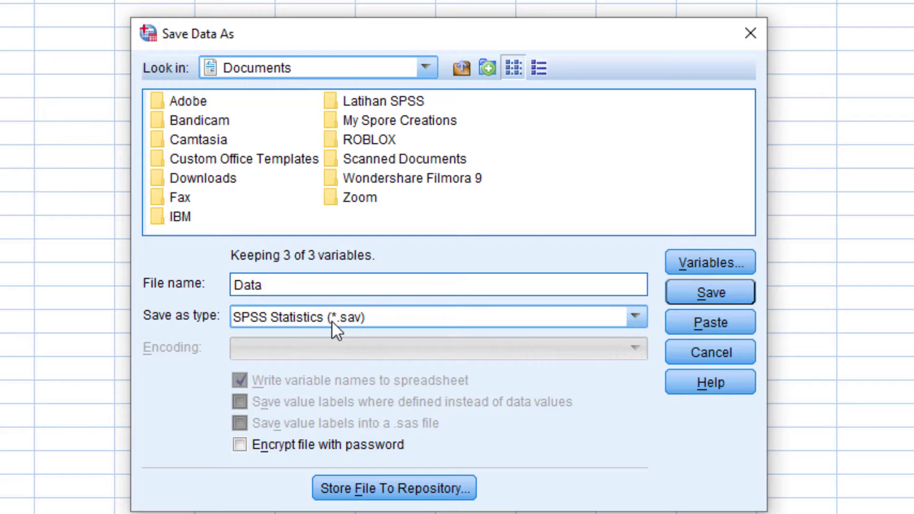
type(" 1 - Berat")
left_click(370, 104)
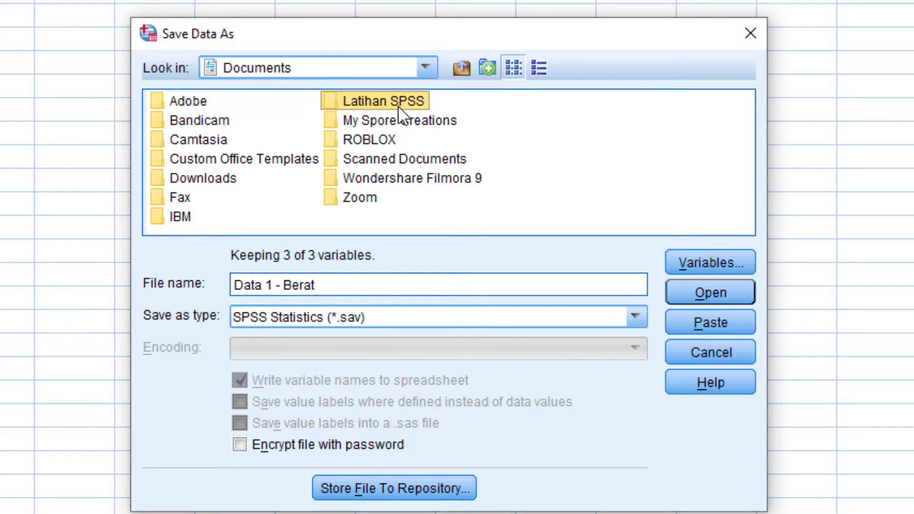
left_click_drag(482, 34, 514, 0)
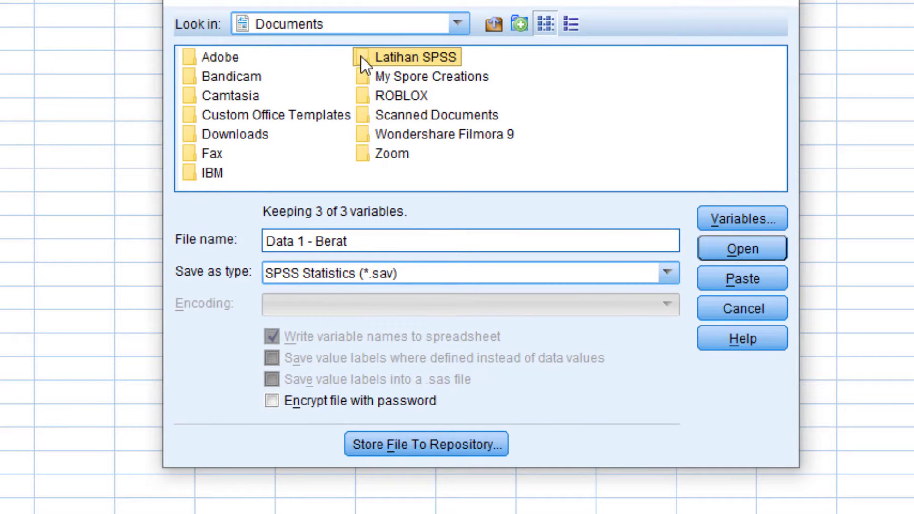
left_click(716, 245)
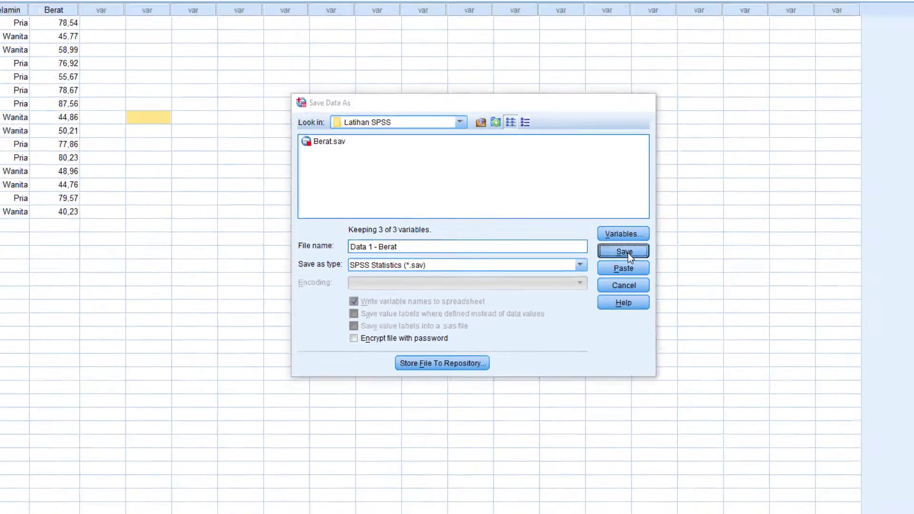
left_click(743, 249)
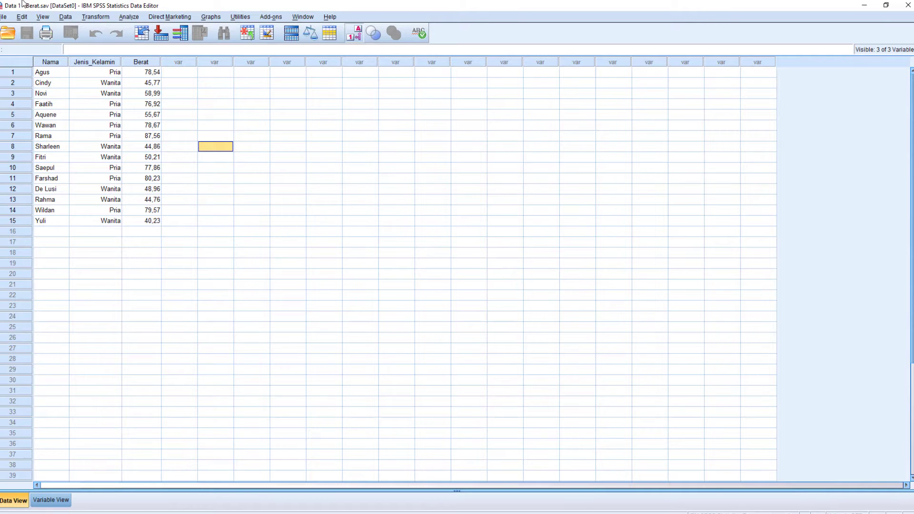
Make several clicks and a drag in the menus and Data Editor window.
mouse_move(11, 8)
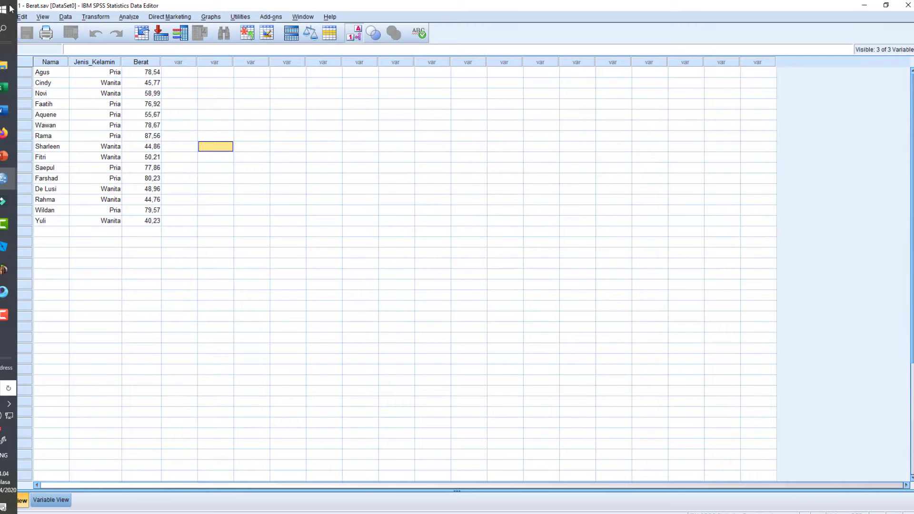
left_click(384, 187)
left_click(370, 157)
left_click(332, 125)
left_click(234, 115)
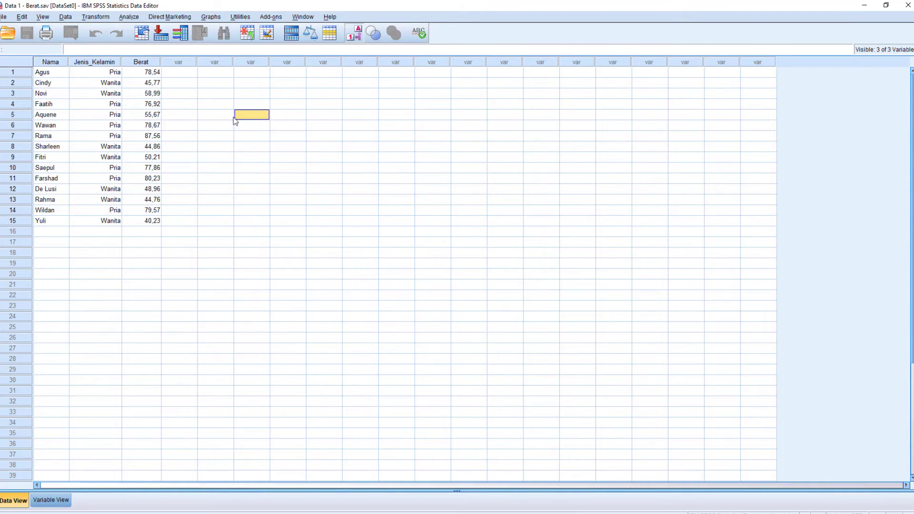
left_click(215, 125)
left_click(181, 136)
left_click(185, 146)
left_click_drag(186, 125, 188, 139)
left_click(191, 127)
Close the Data Editor, confirm exiting SPSS, and decline saving the output log.
left_click(909, 5)
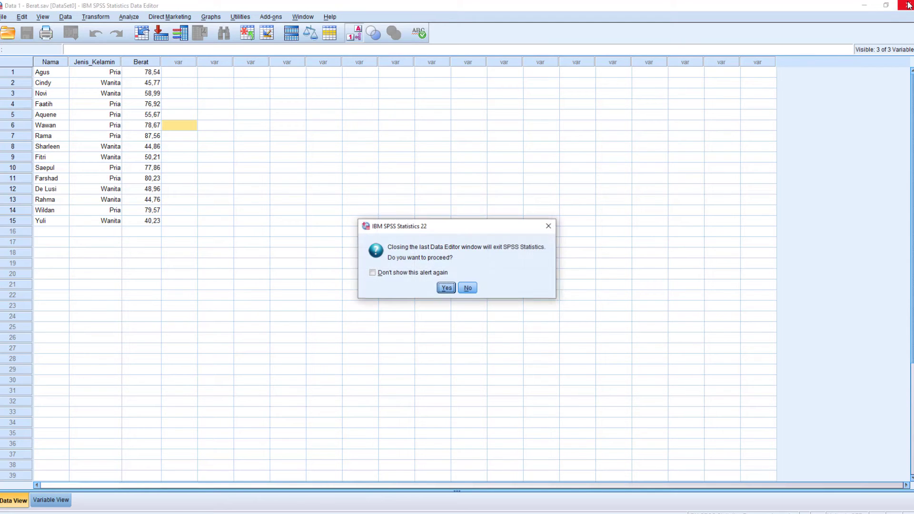
left_click(446, 289)
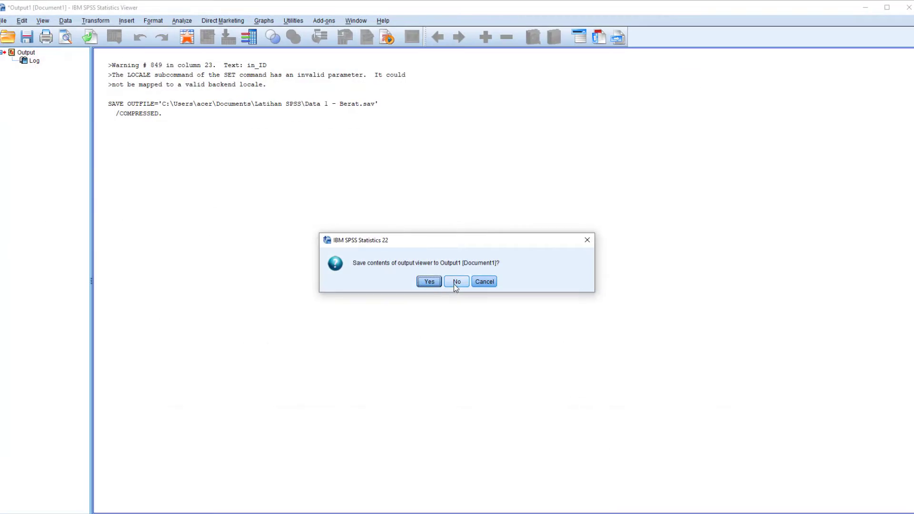
left_click(453, 283)
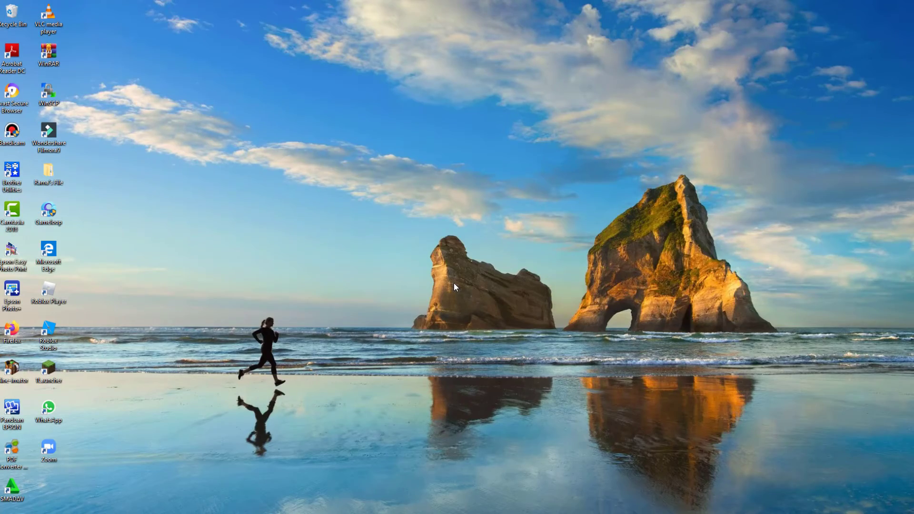